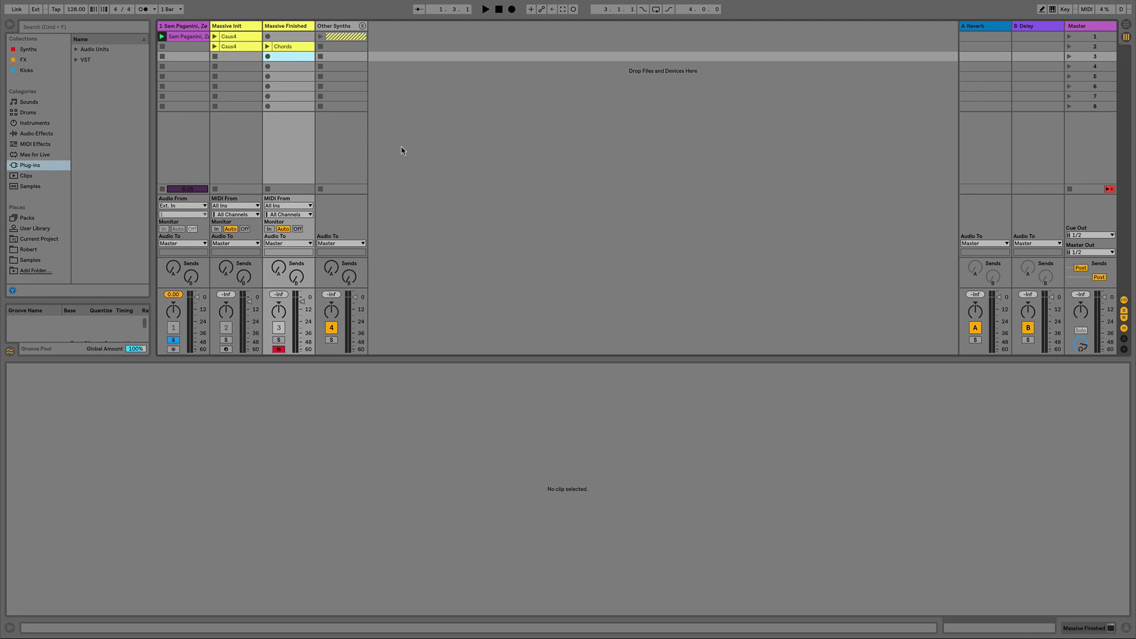
- Play the reference clip, move its start to bar 67 then back to bar 17, and unsolo track 1
click(187, 36)
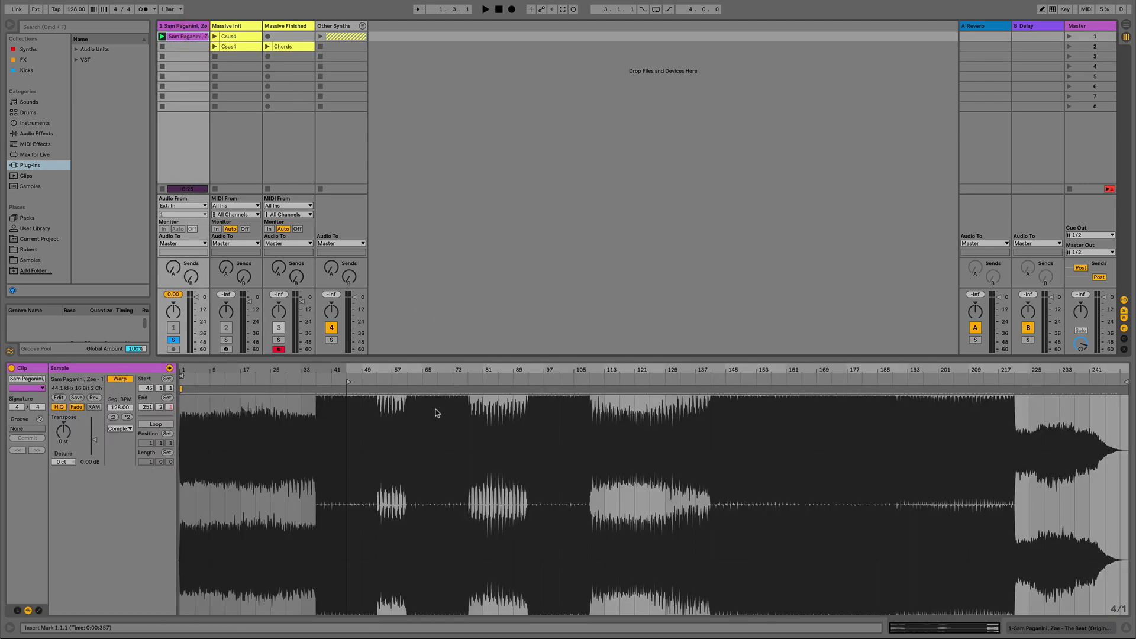
key(space)
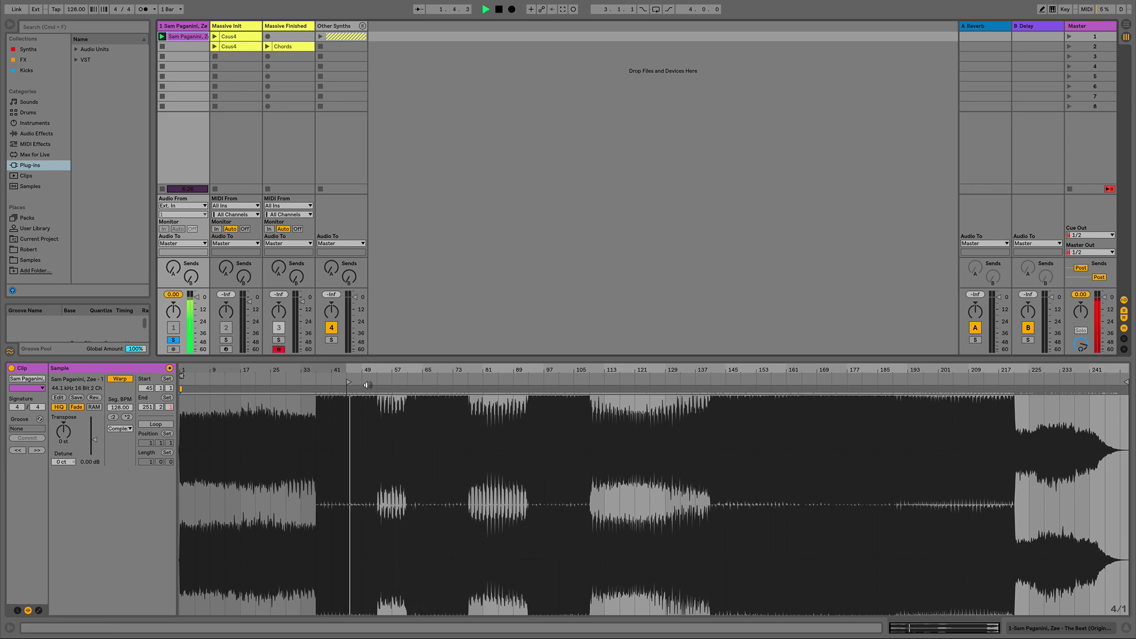
drag(349, 381, 435, 381)
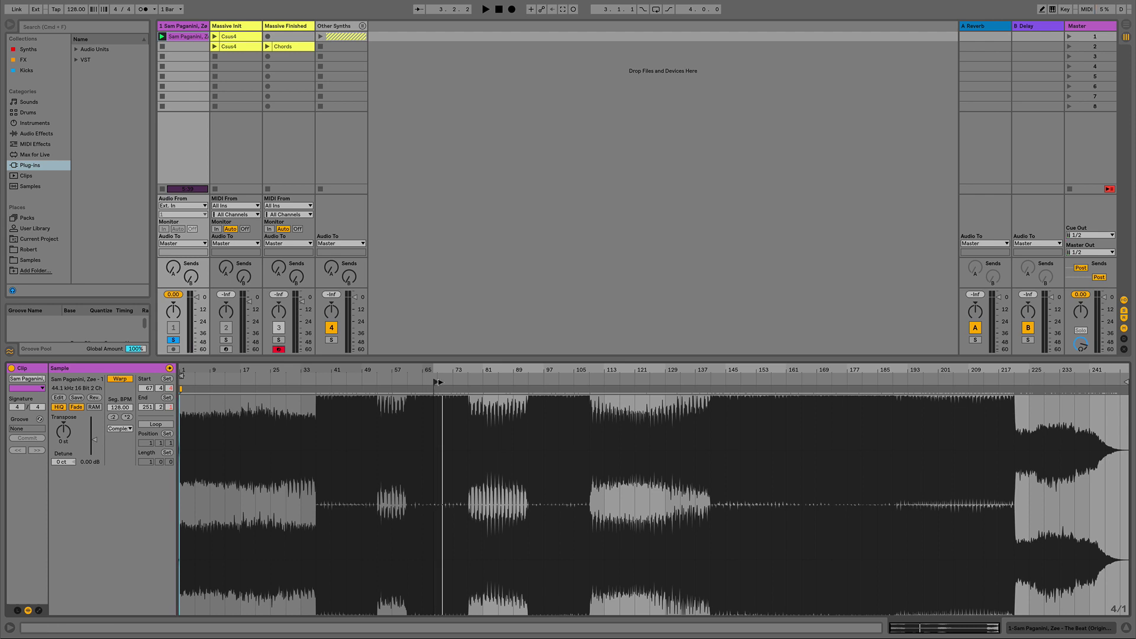
drag(437, 382, 244, 384)
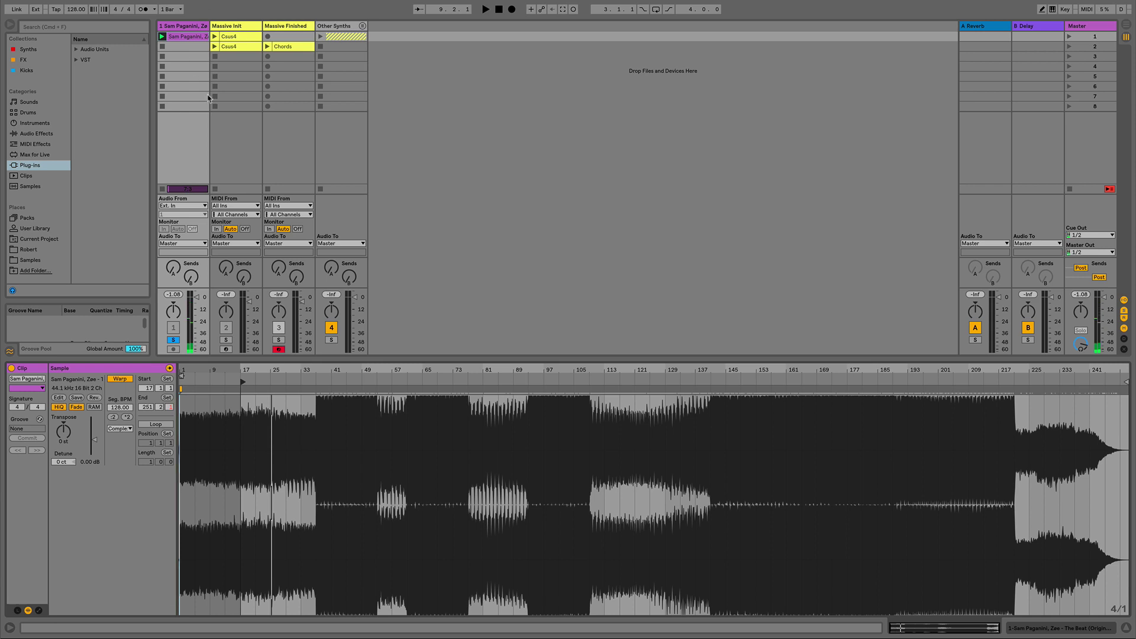
click(173, 340)
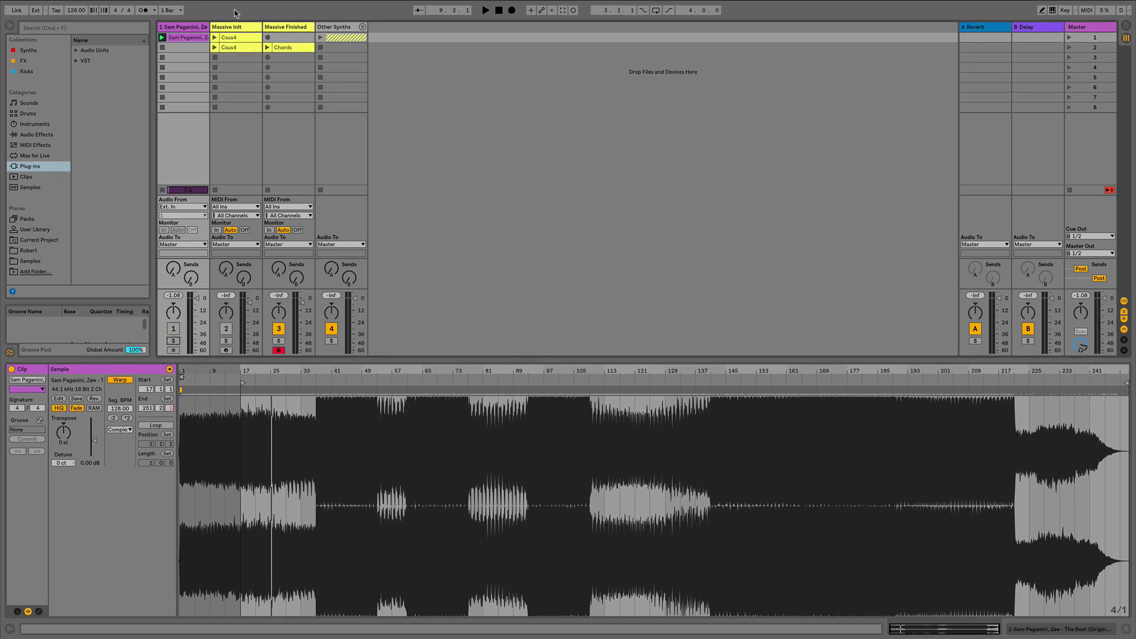
- Reactivate the Massive Init track, then unfold and refold the Other Synths group
click(226, 328)
click(363, 26)
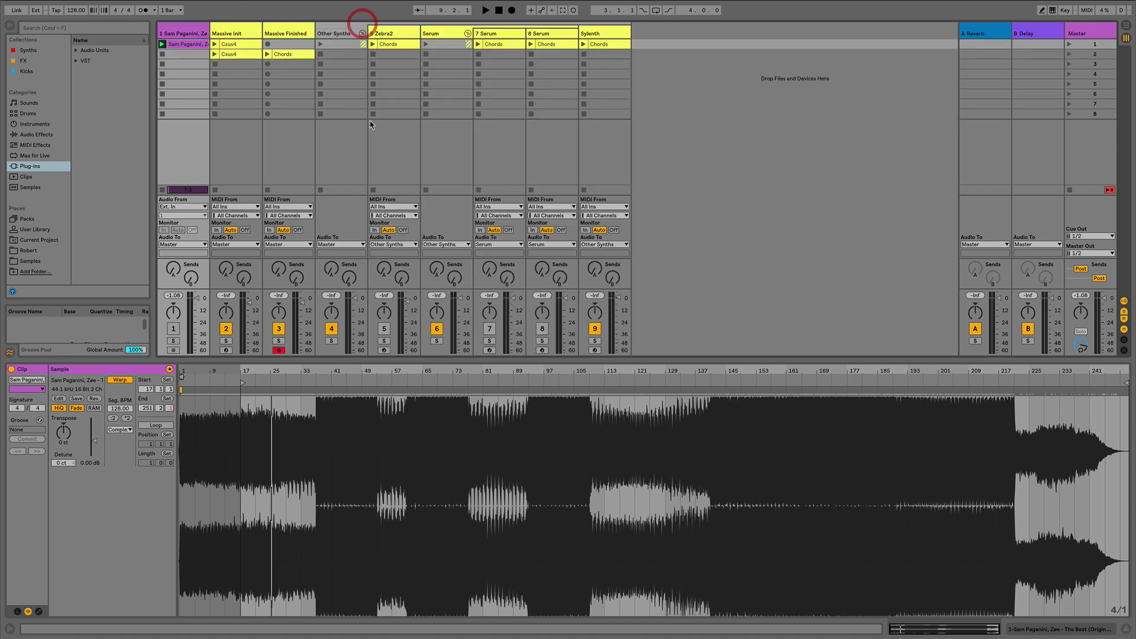
click(362, 34)
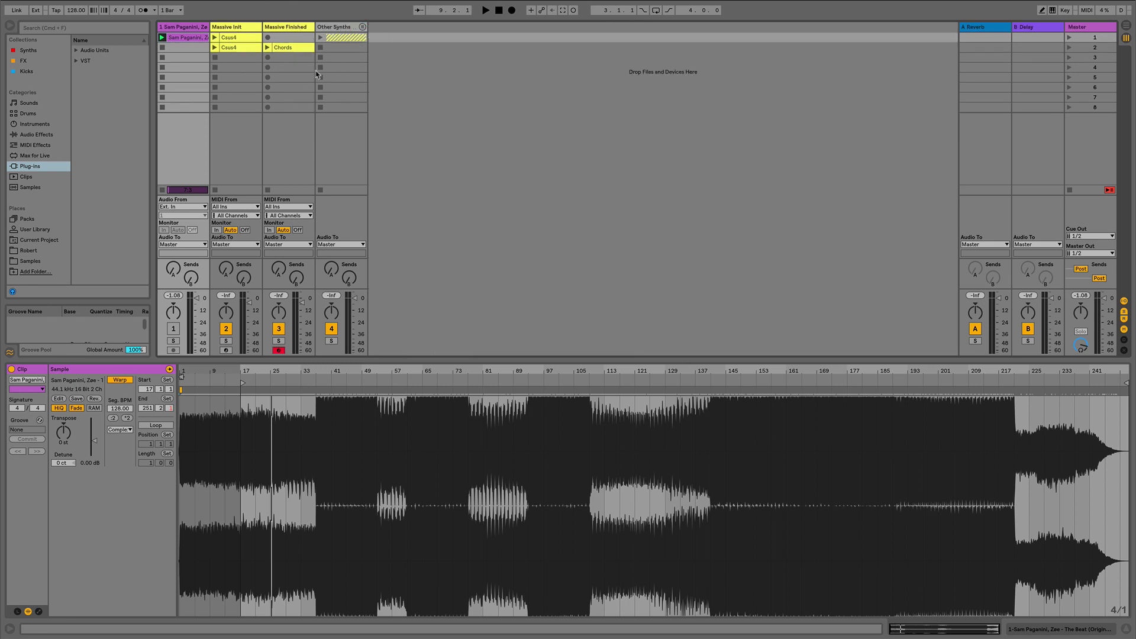
- Open the Massive Init clip's Massive plugin and reposition its window
click(248, 27)
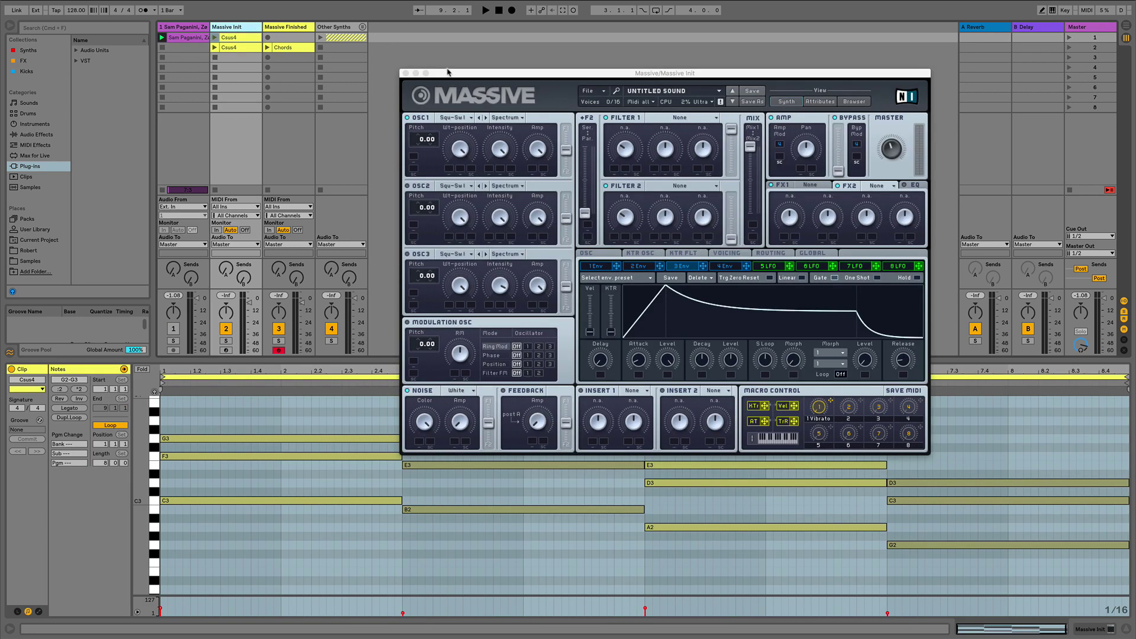
drag(448, 73, 422, 36)
click(563, 54)
click(575, 61)
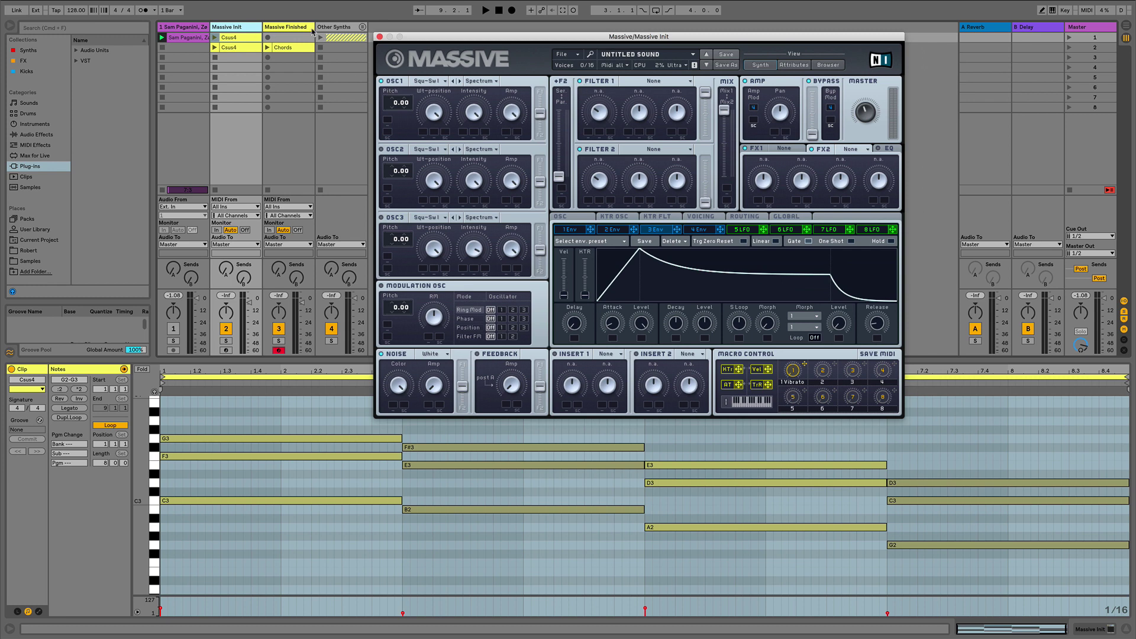
drag(438, 33, 486, 23)
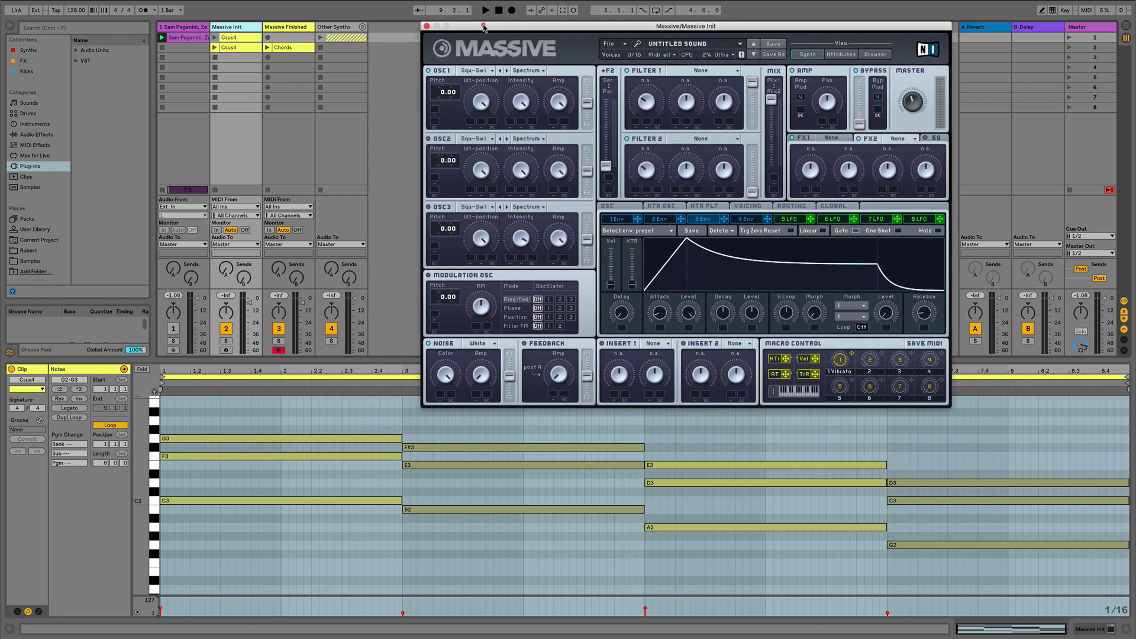
- Show the Csus4 clip's notes in the editor and audition the init sound
double_click(236, 37)
click(217, 39)
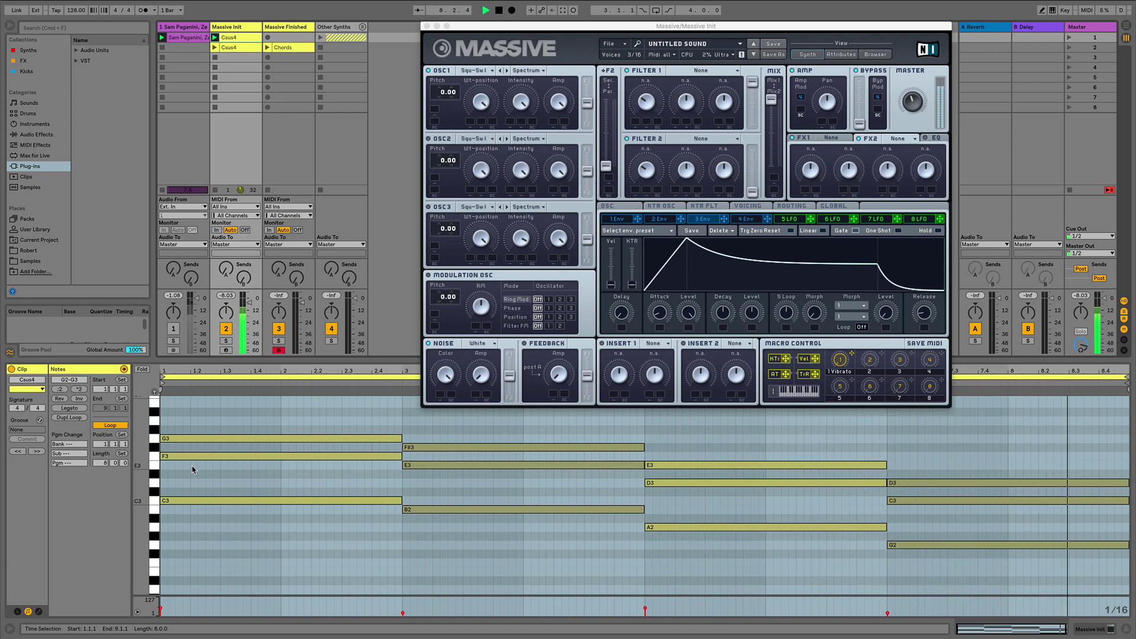
key(space)
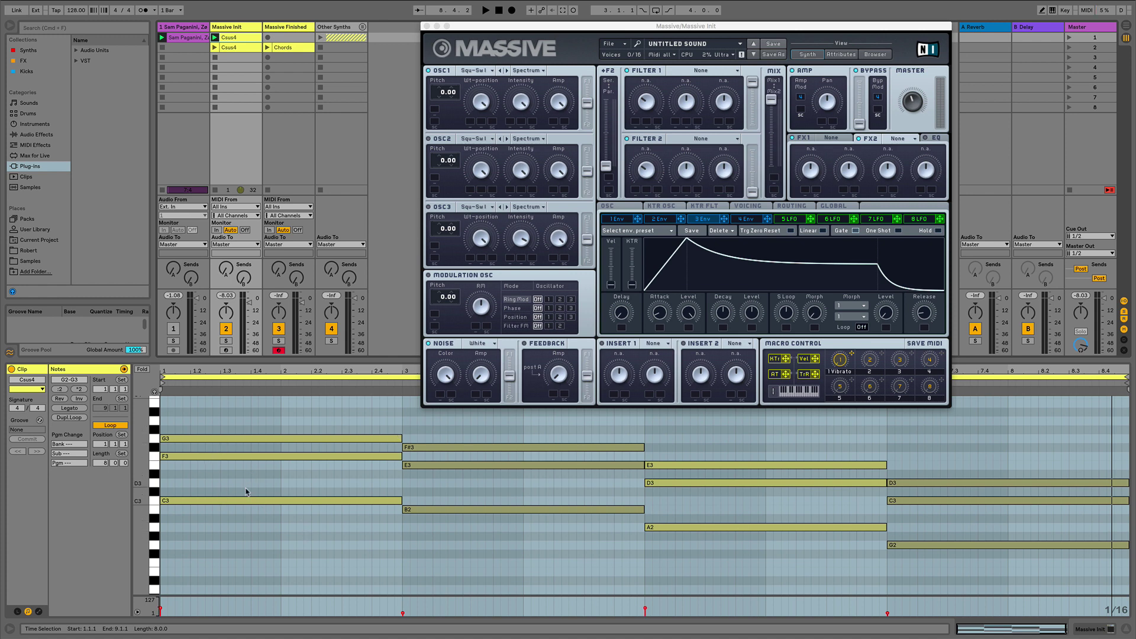
- Launch the second Csus4 clip, raise oscillator 2 and 3 pitches, and turn up oscillator 2's volume
click(234, 48)
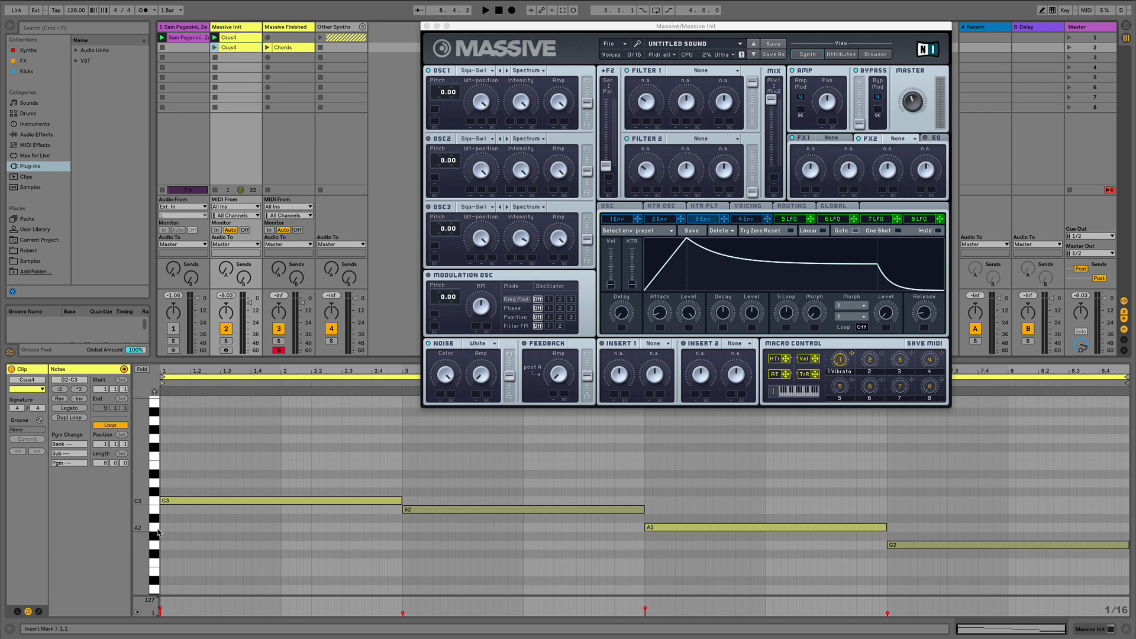
click(193, 509)
click(214, 47)
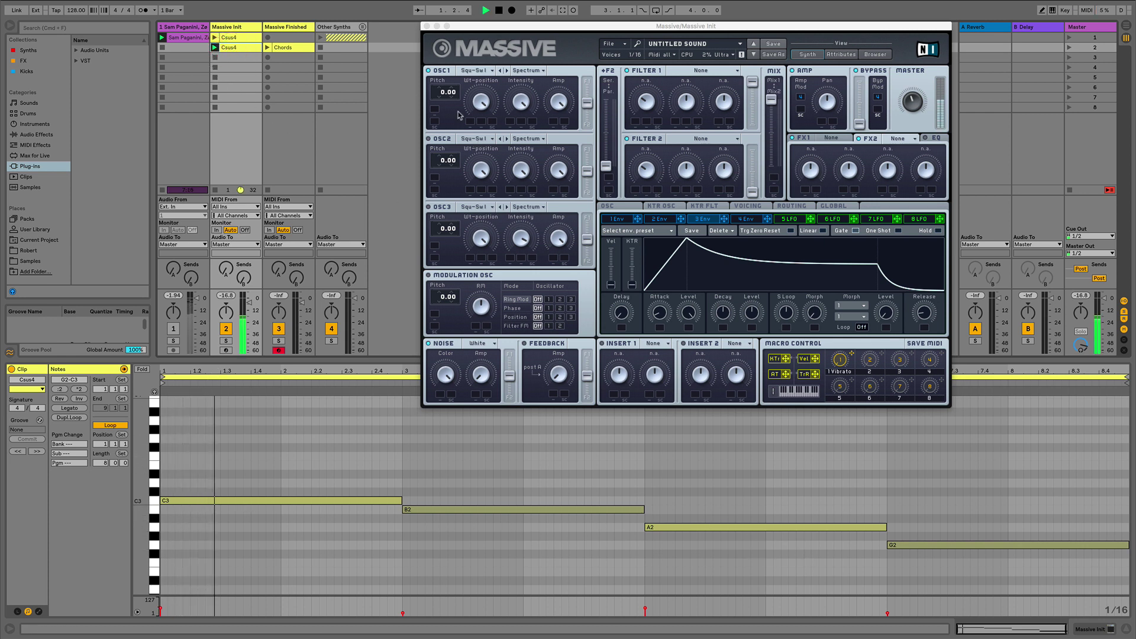
click(425, 137)
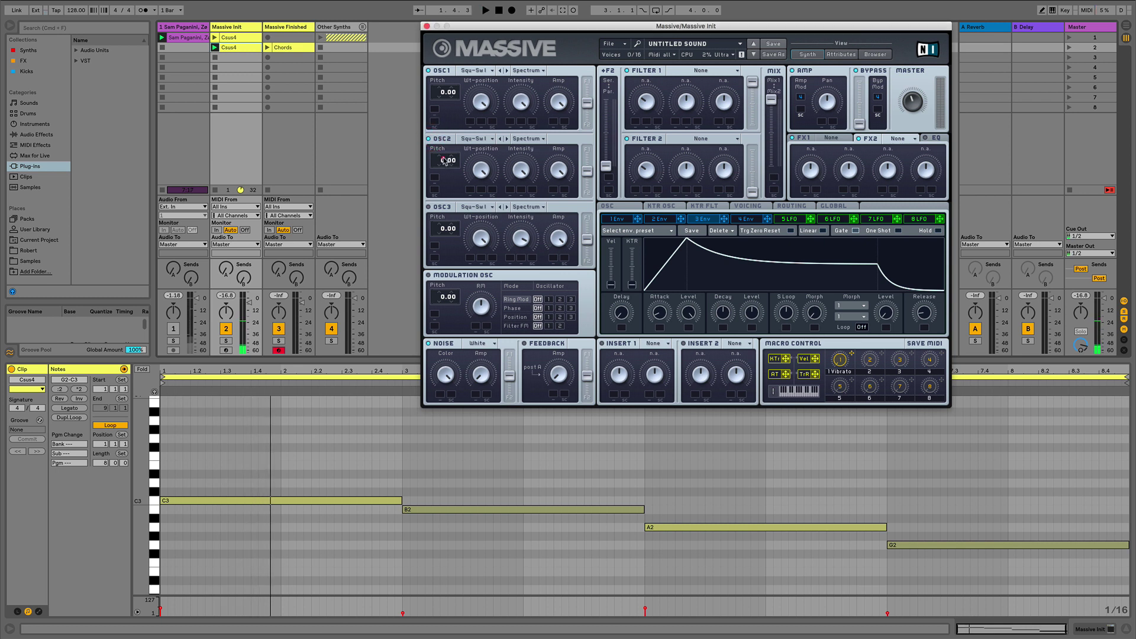
drag(448, 161, 447, 157)
drag(445, 225, 451, 222)
key(space)
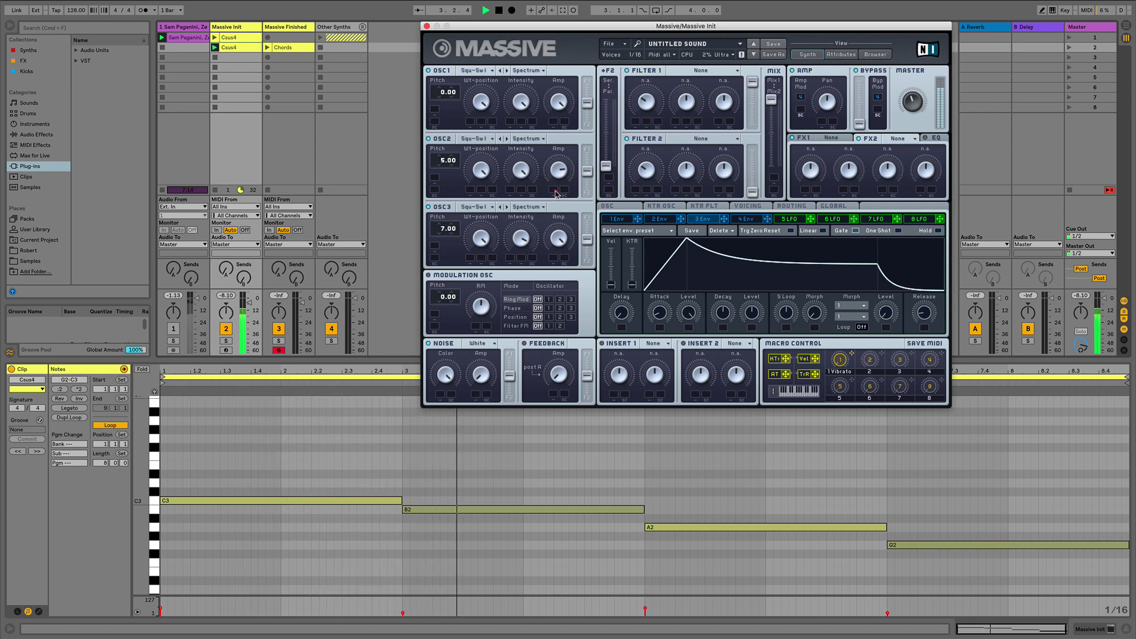
drag(555, 197, 513, 196)
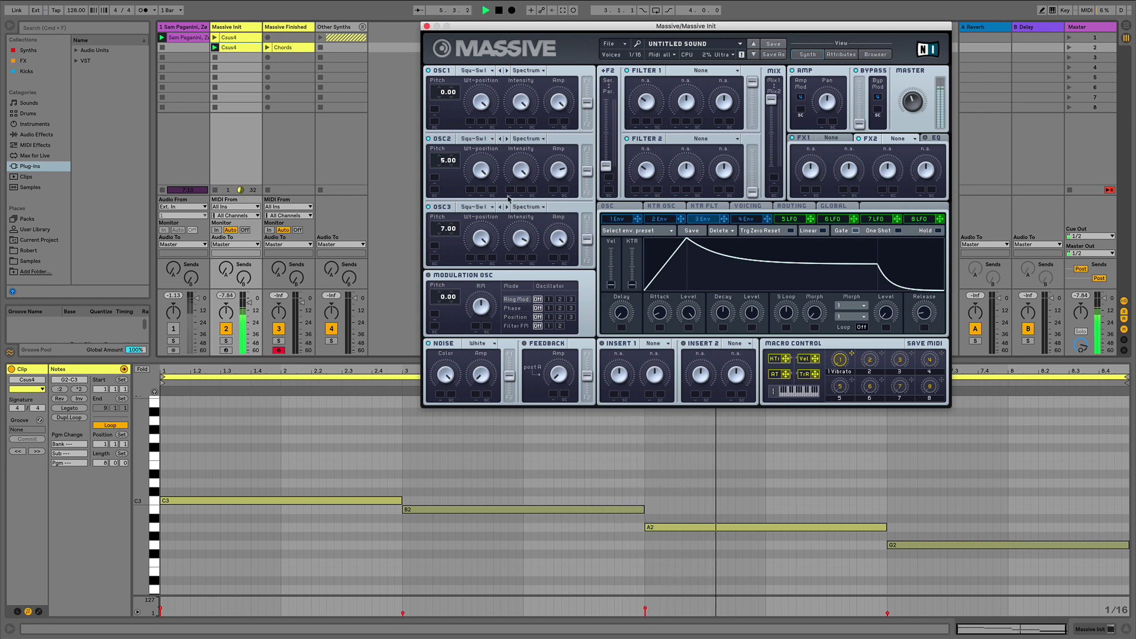
key(space)
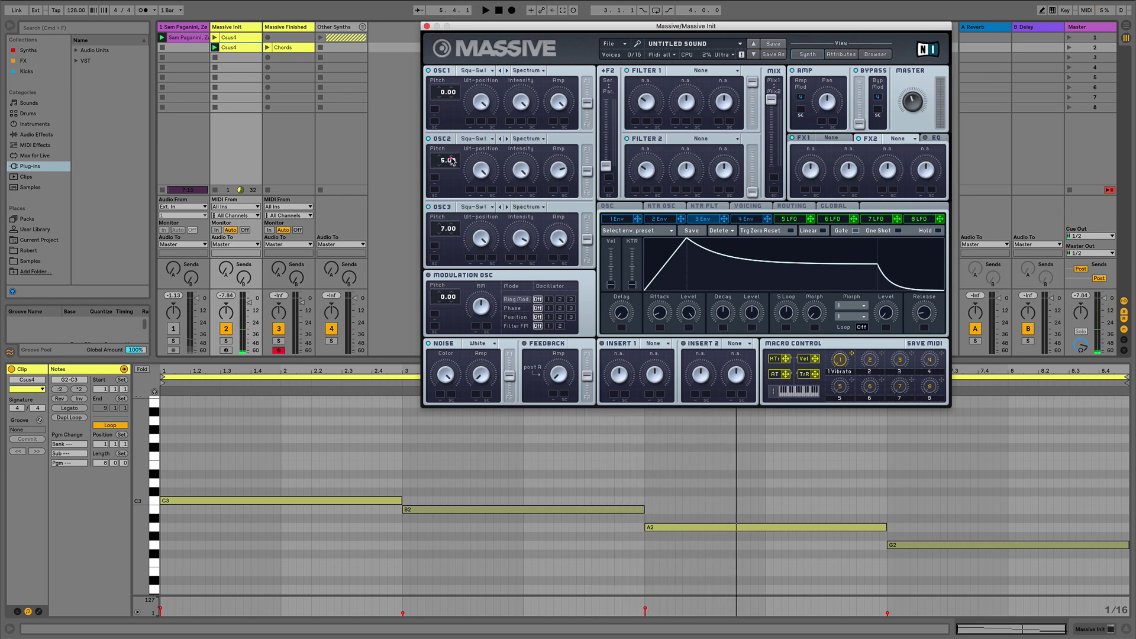
- Fine-tune the three oscillators to -0.10, 5.05 and 7.06 while auditioning
drag(455, 159, 457, 158)
key(space)
drag(458, 222, 457, 223)
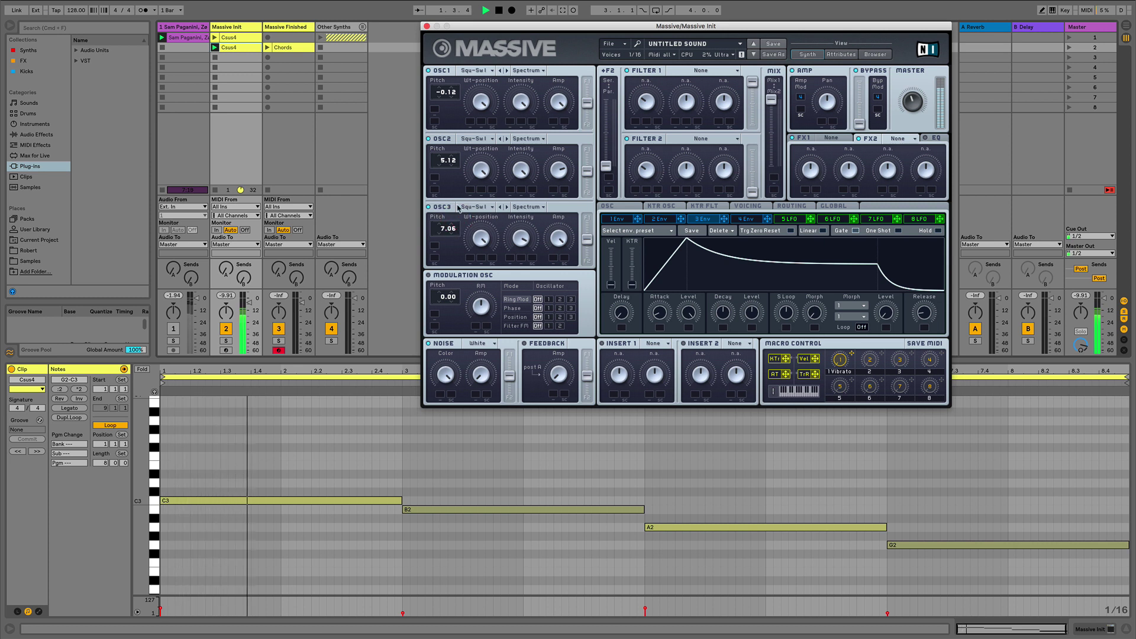
drag(454, 160, 454, 163)
drag(453, 92, 456, 93)
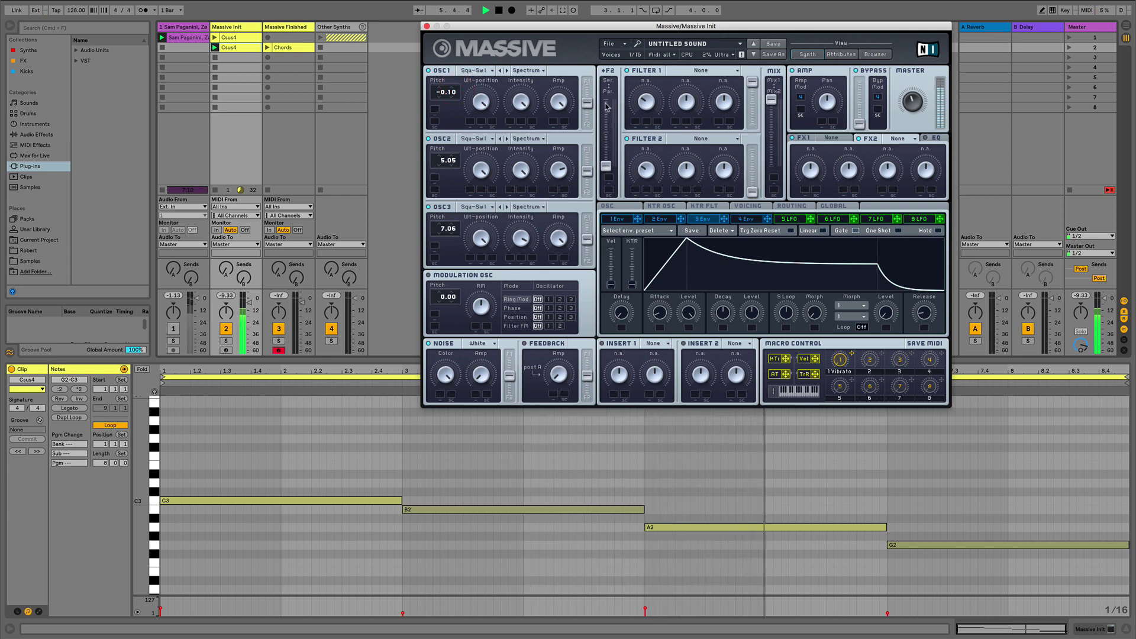
key(space)
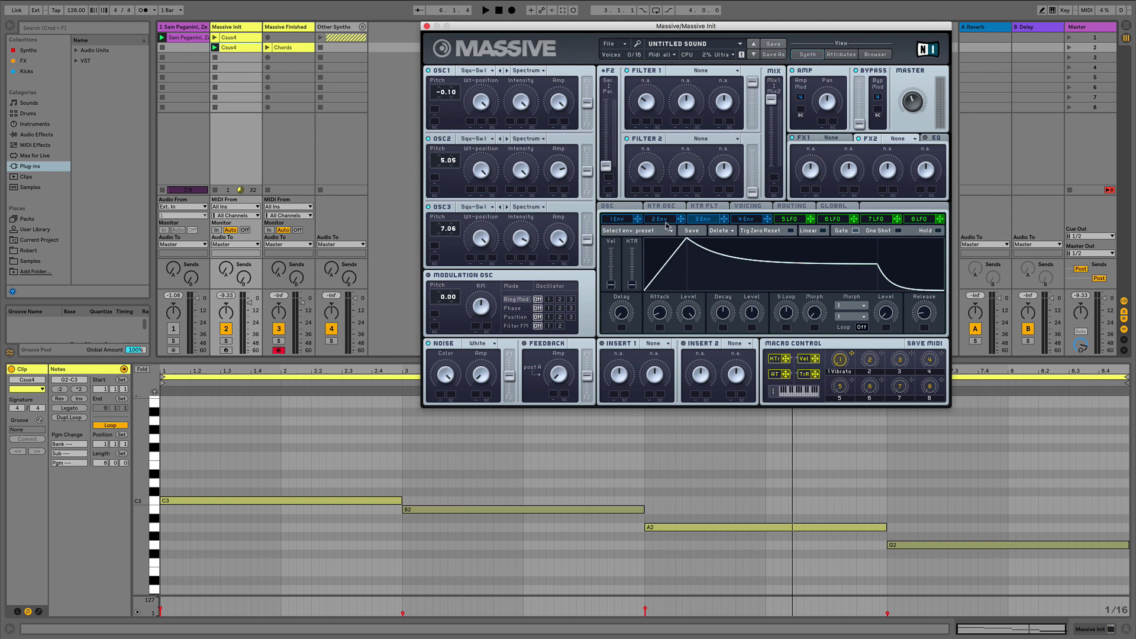
- Route envelope 1 to OSC1, OSC2 and OSC3 pitch with depths about -12.08, -23.93, -24.08
click(638, 220)
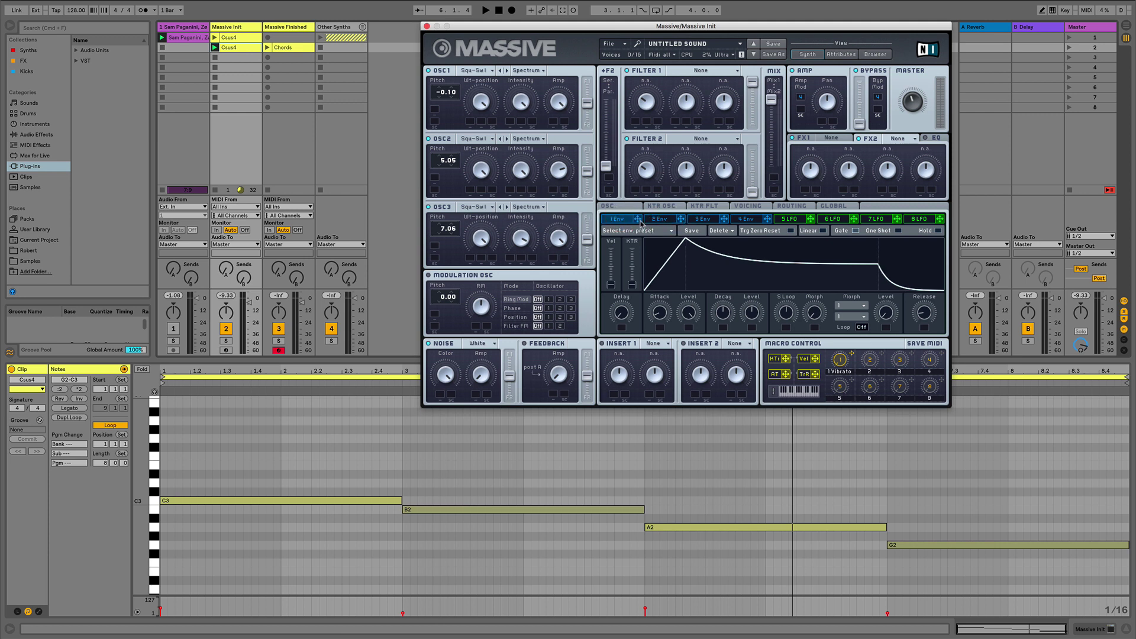
drag(640, 222, 435, 109)
drag(641, 223, 435, 206)
drag(636, 219, 439, 272)
drag(455, 177, 465, 188)
key(space)
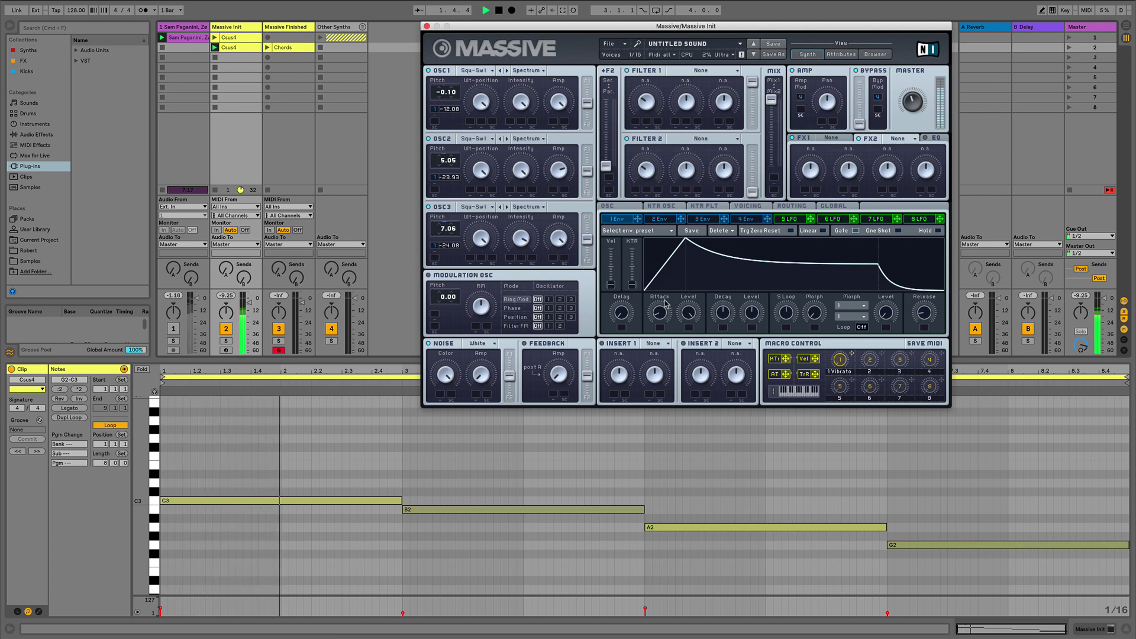
key(space)
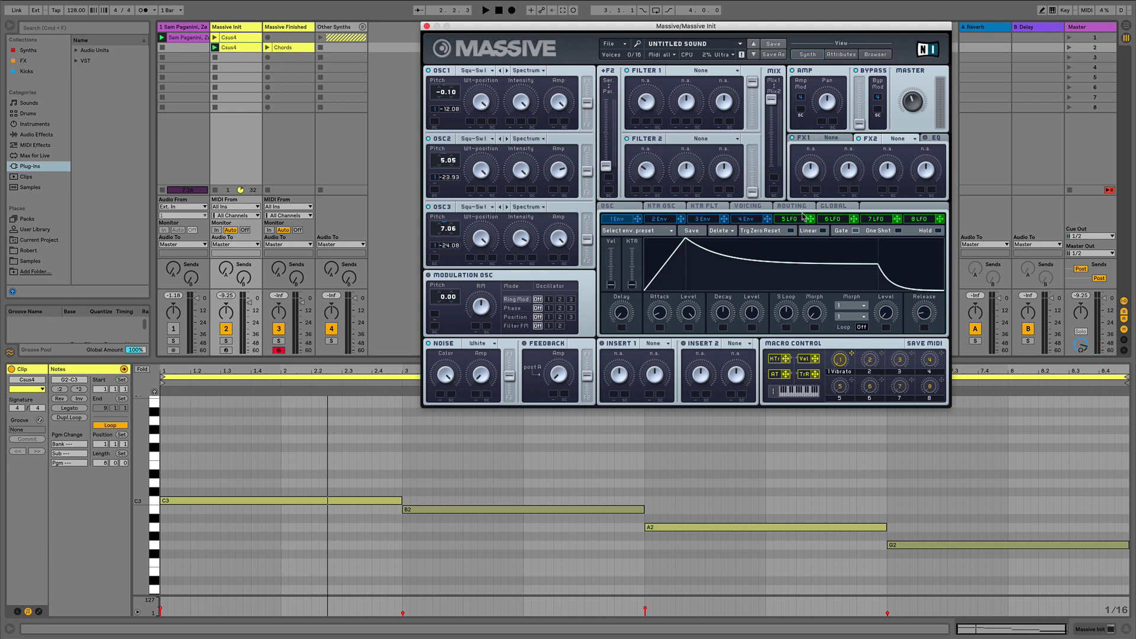
- Raise envelope 1's decay level to maximum and try a longer attack while auditioning
drag(753, 317, 740, 223)
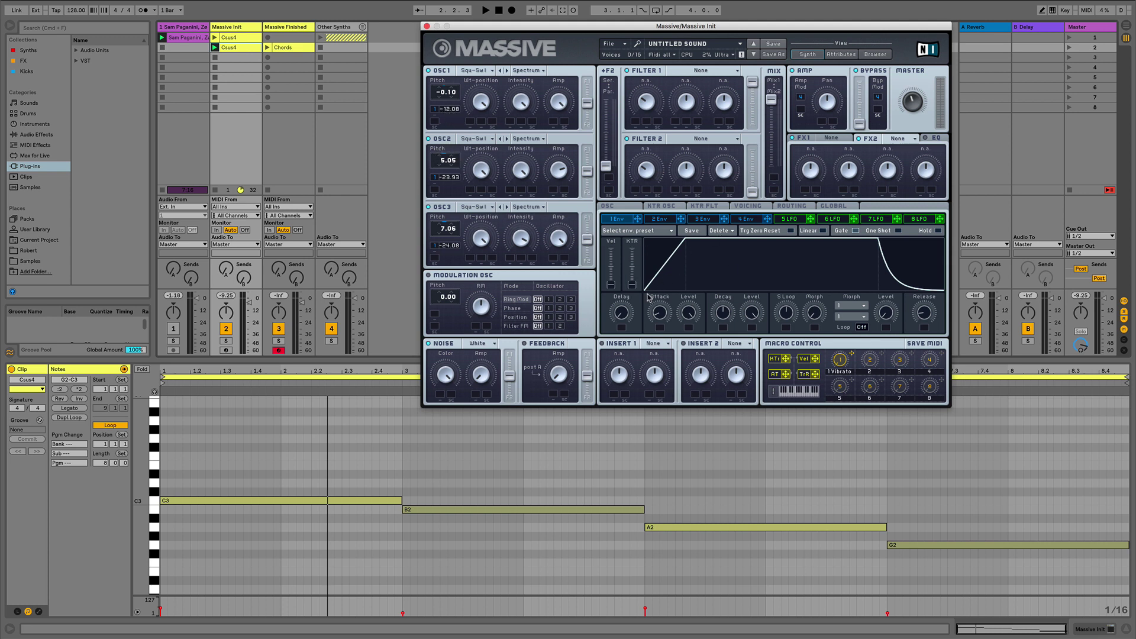
key(space)
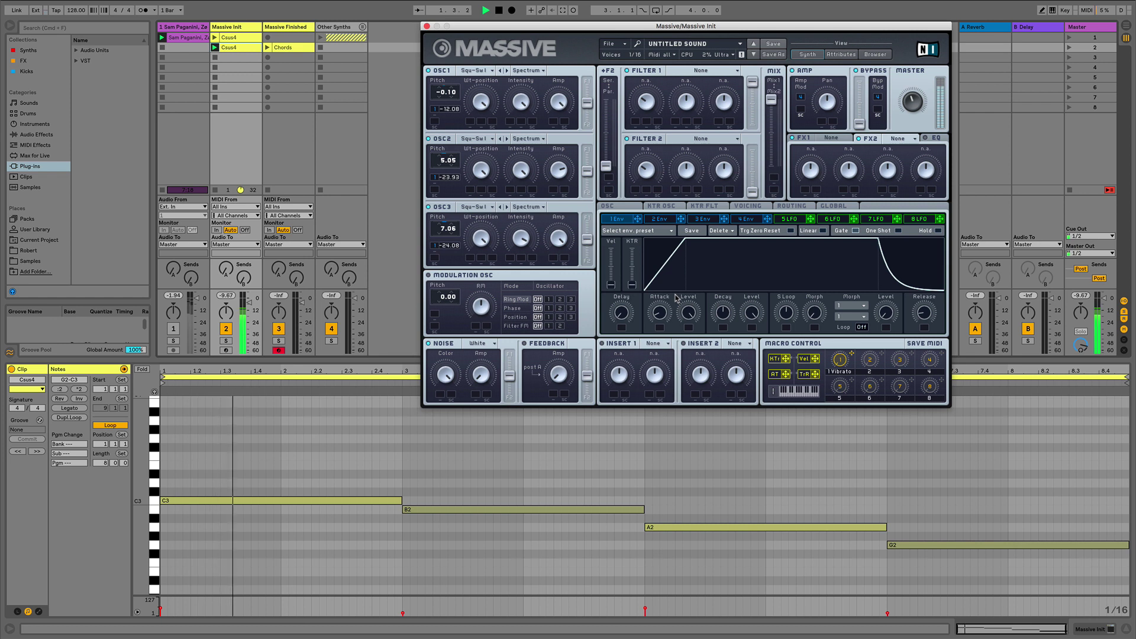
drag(660, 312, 662, 269)
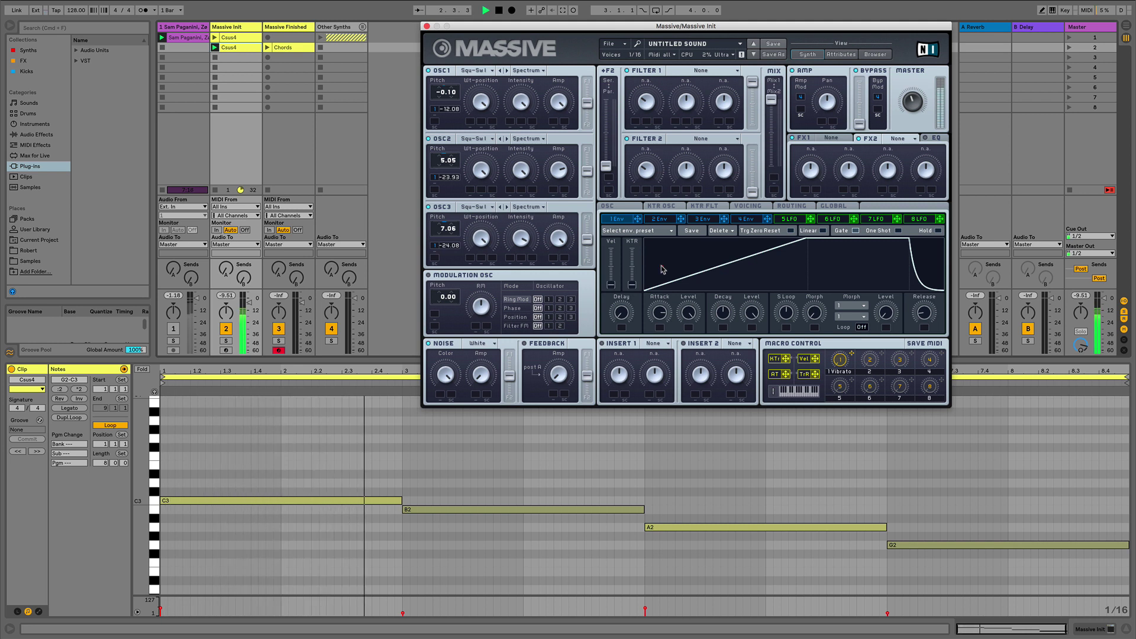
key(space)
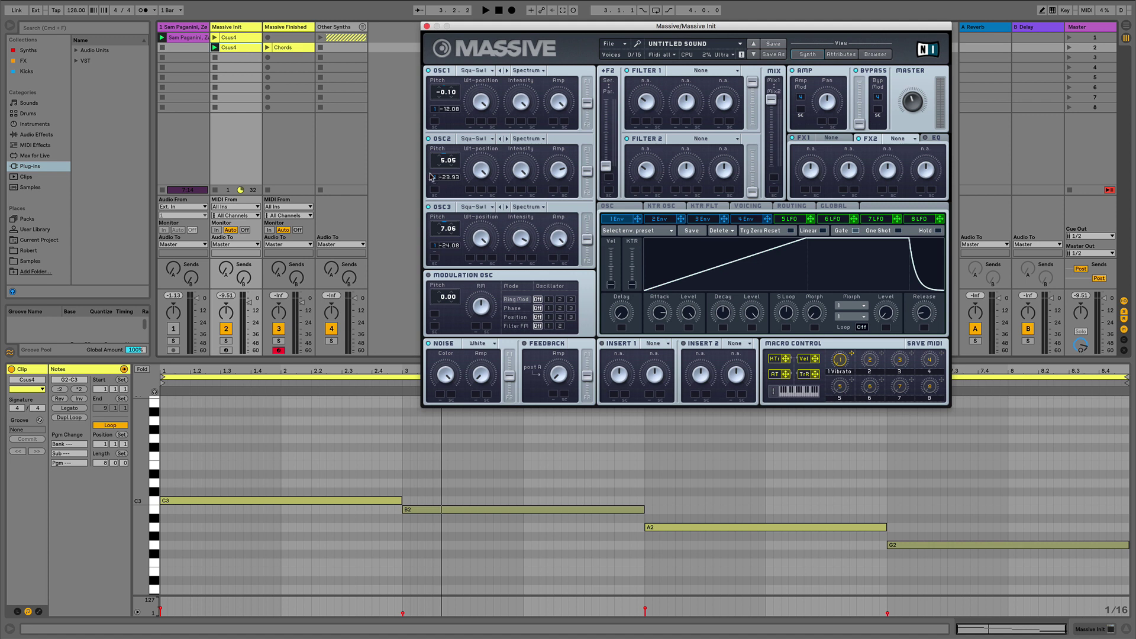
- Give envelope 1 a near-instant attack, zero sustain and shorter decay, playing the chord
drag(662, 314, 655, 375)
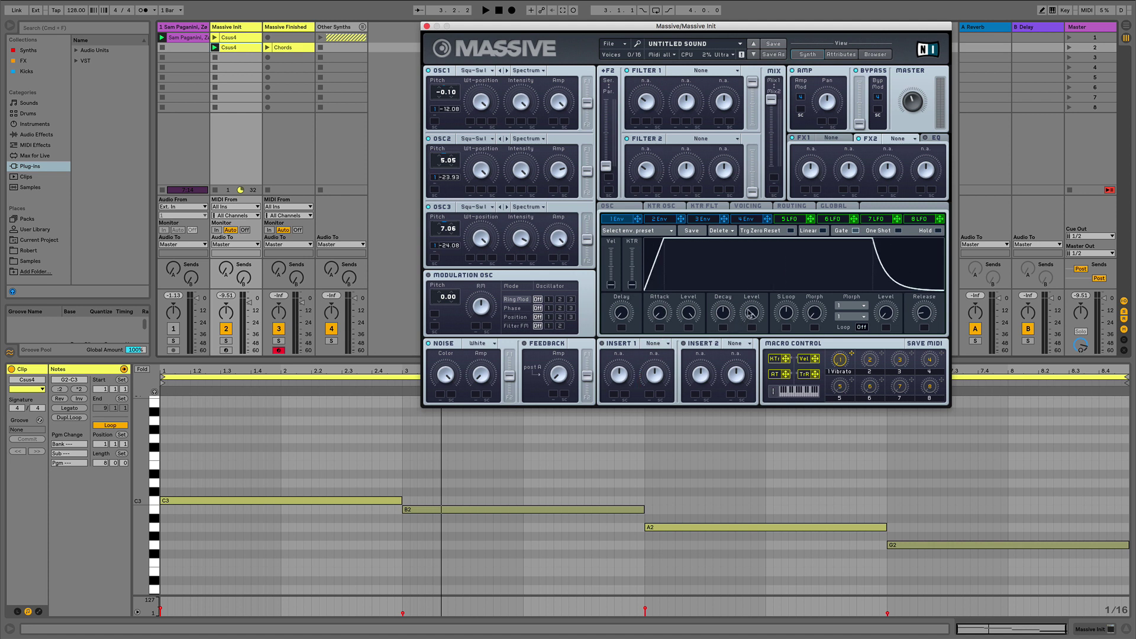
drag(751, 313, 752, 350)
click(765, 525)
drag(659, 319, 661, 349)
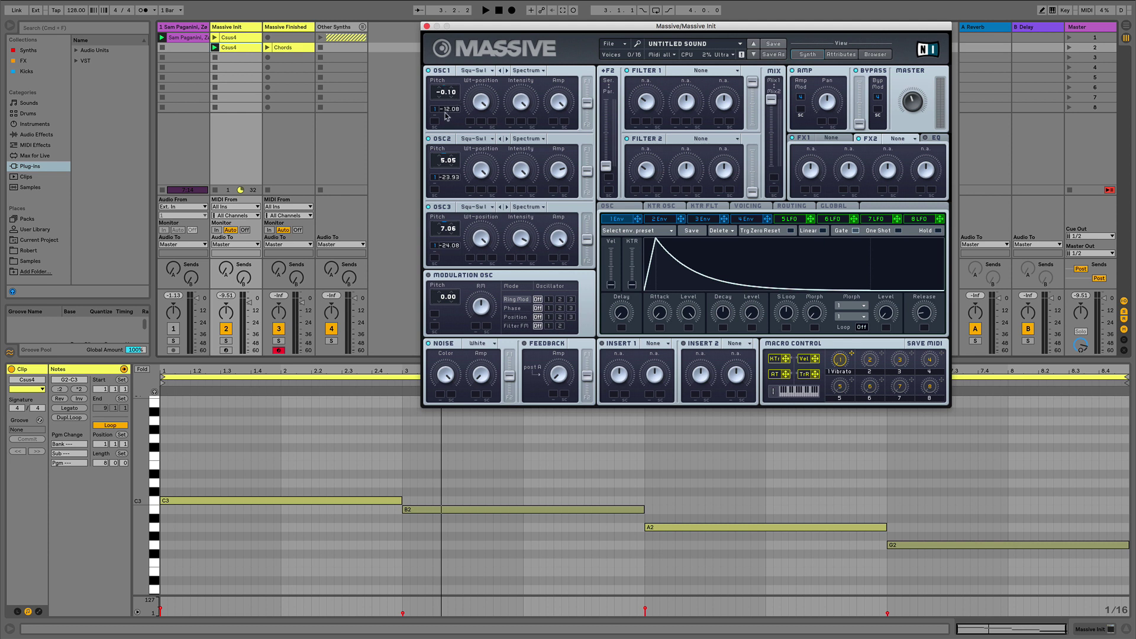
key(space)
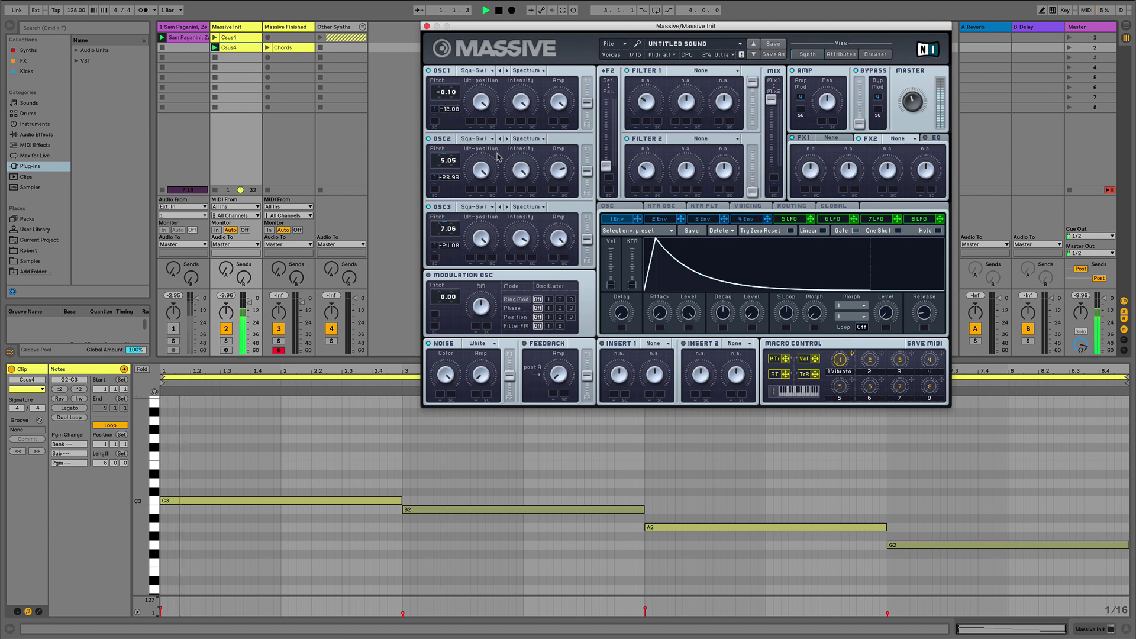
click(719, 321)
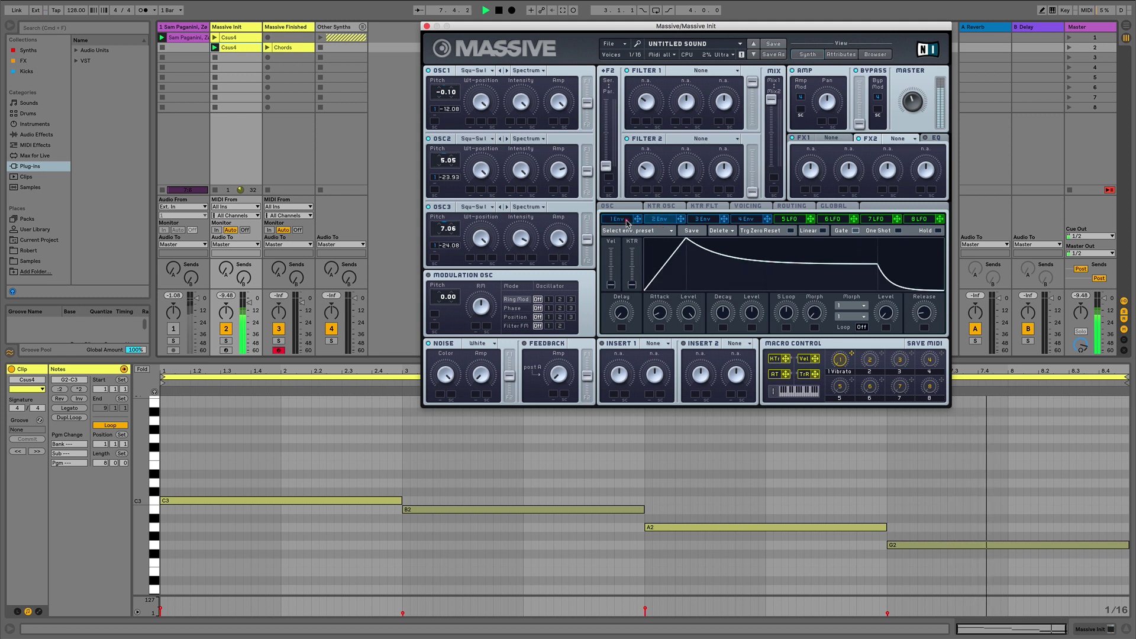
- Try Sine 1.5, Triangle 2.5 and Triangle 1.5 morph curves for the envelope and pick one
click(863, 318)
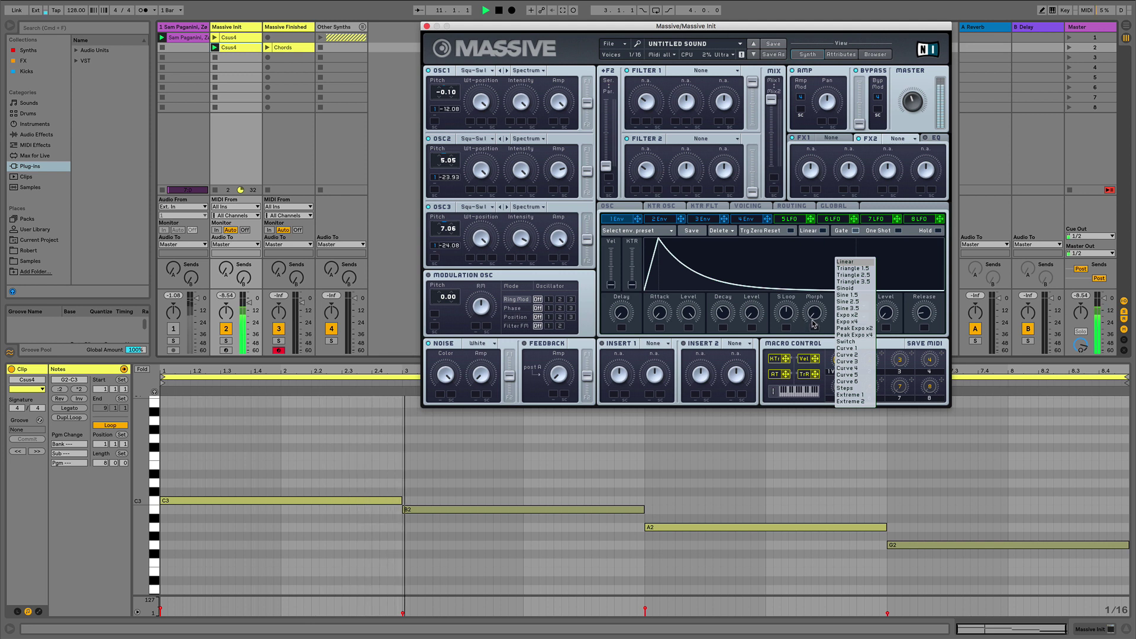
click(853, 296)
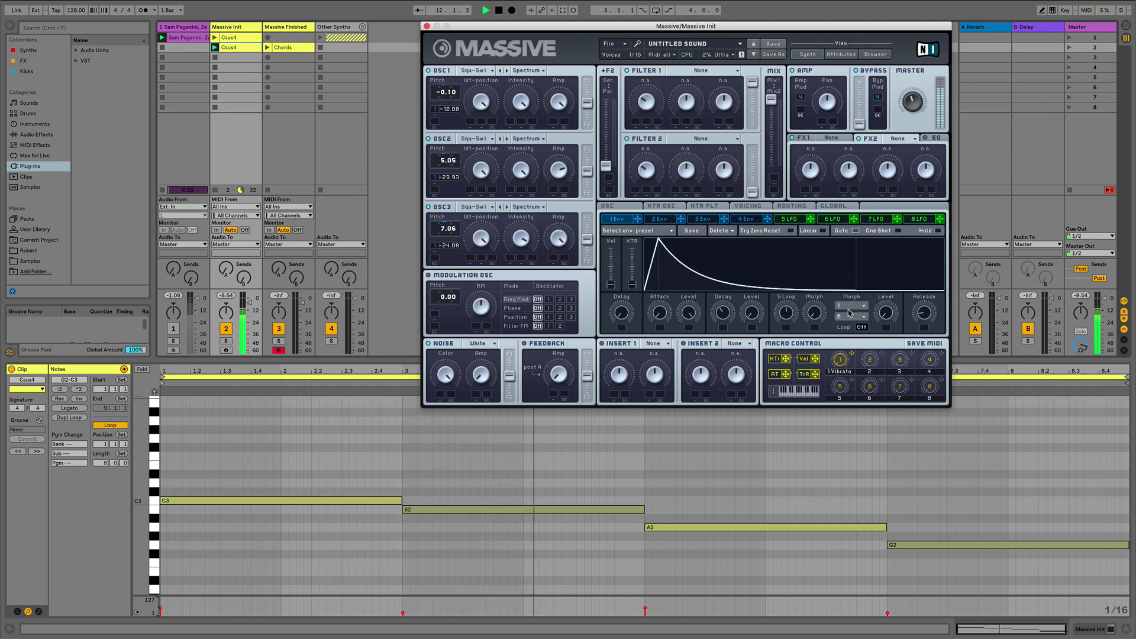
click(849, 308)
click(851, 275)
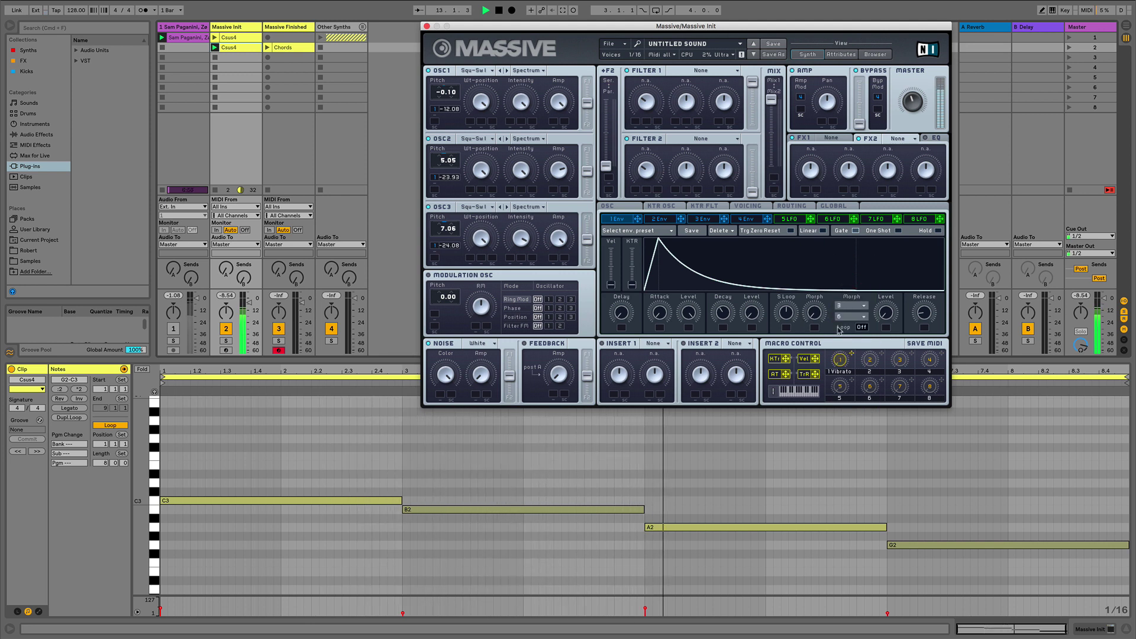
click(847, 269)
click(848, 269)
click(848, 268)
click(848, 268)
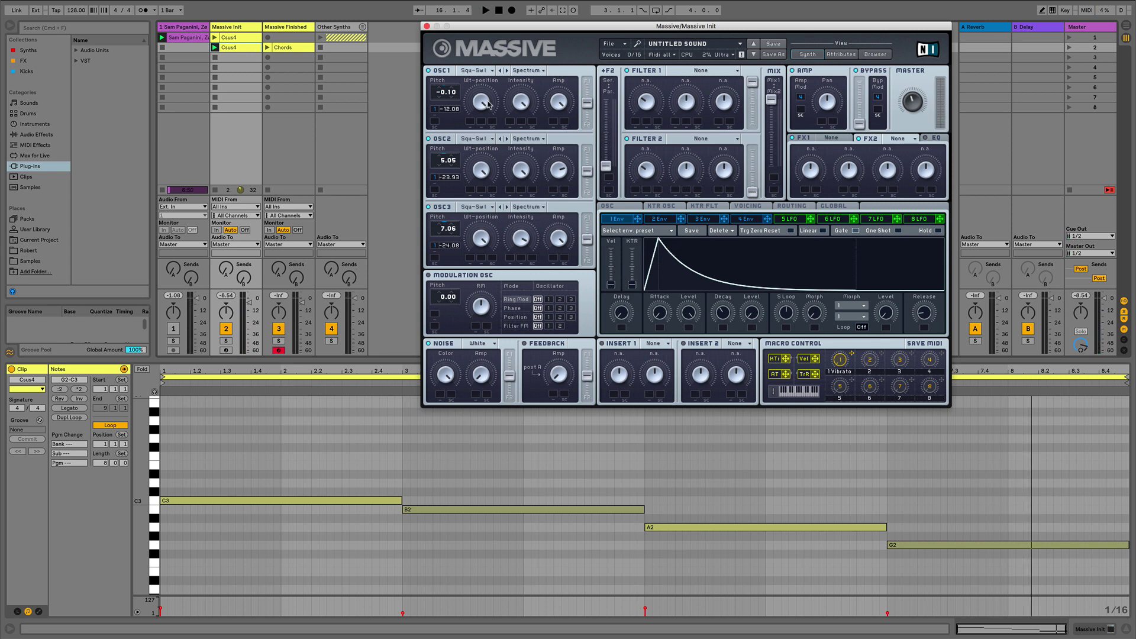
- Set Filter 1 to Lowpass 4 and route note velocity to its Cutoff
click(701, 71)
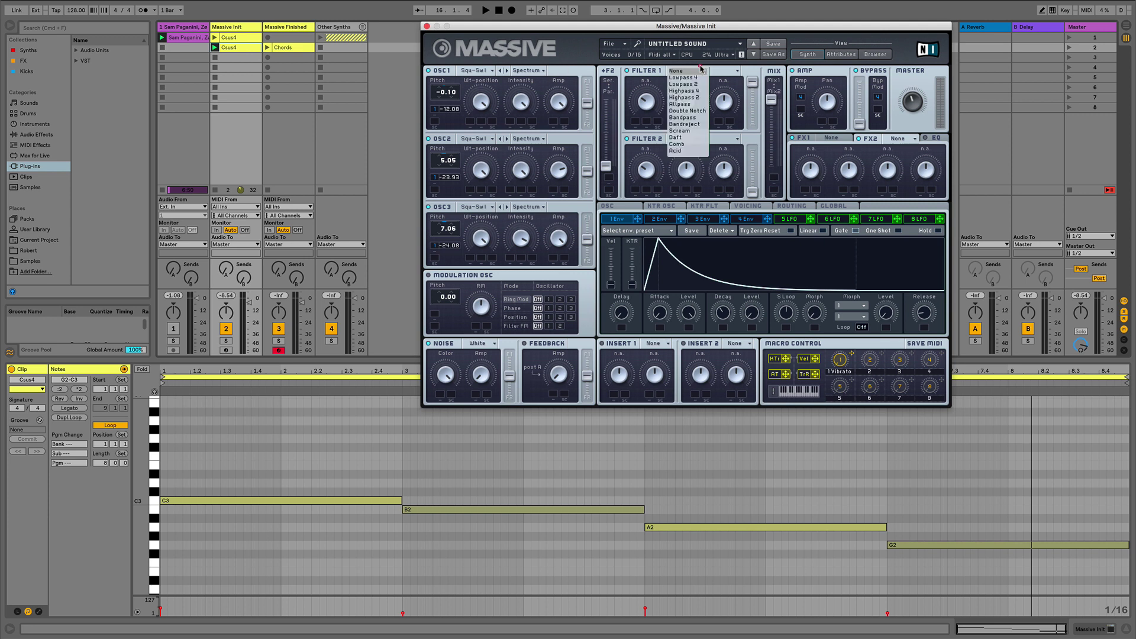
click(688, 95)
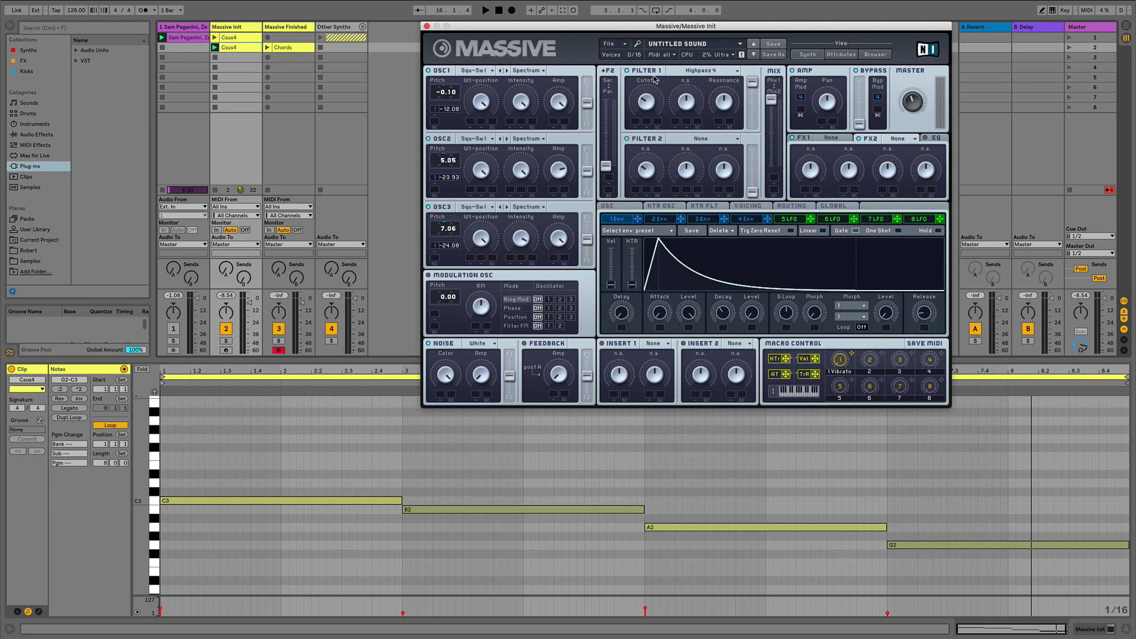
click(696, 70)
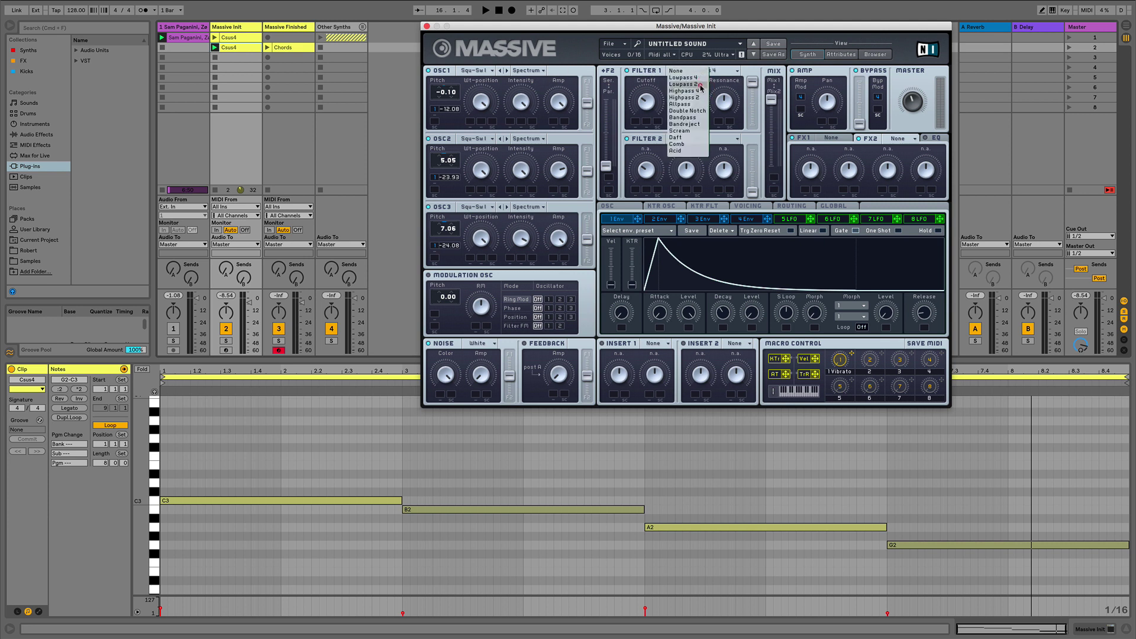
click(697, 78)
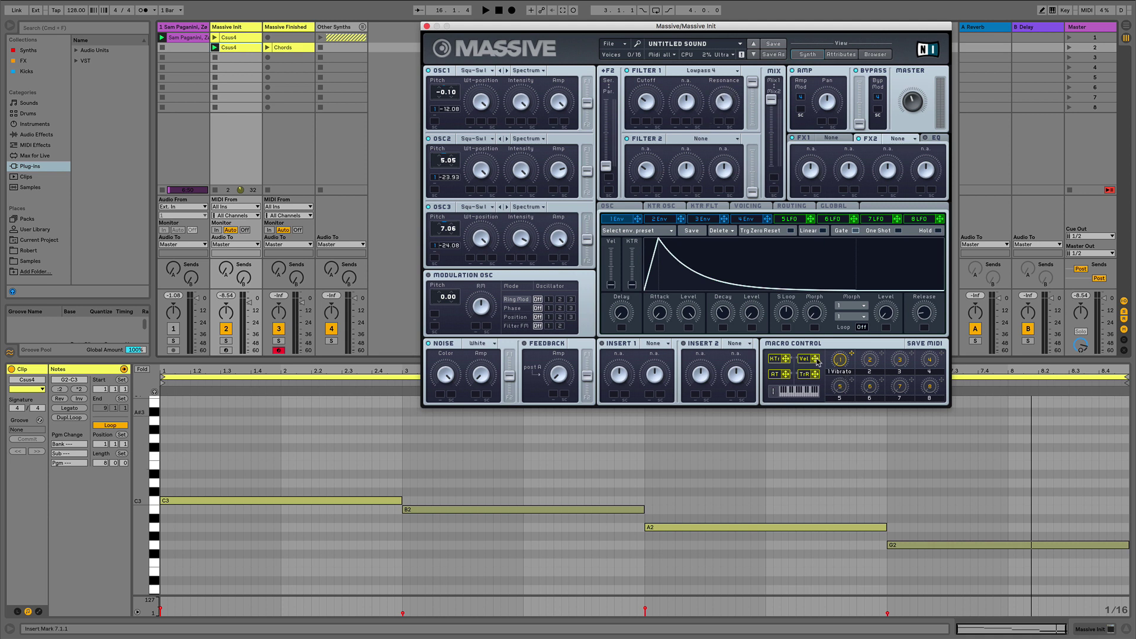
drag(816, 361, 646, 121)
- Lower the A2 note's velocity to 70 and set the velocity amount on Filter 1's Cutoff
click(645, 608)
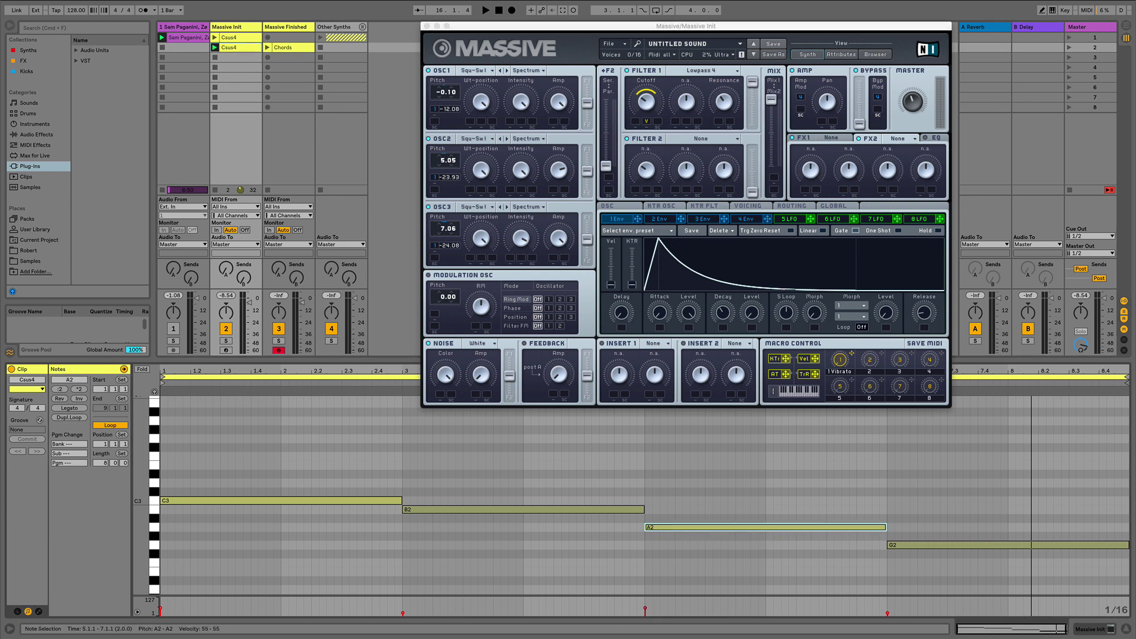
drag(646, 600, 646, 609)
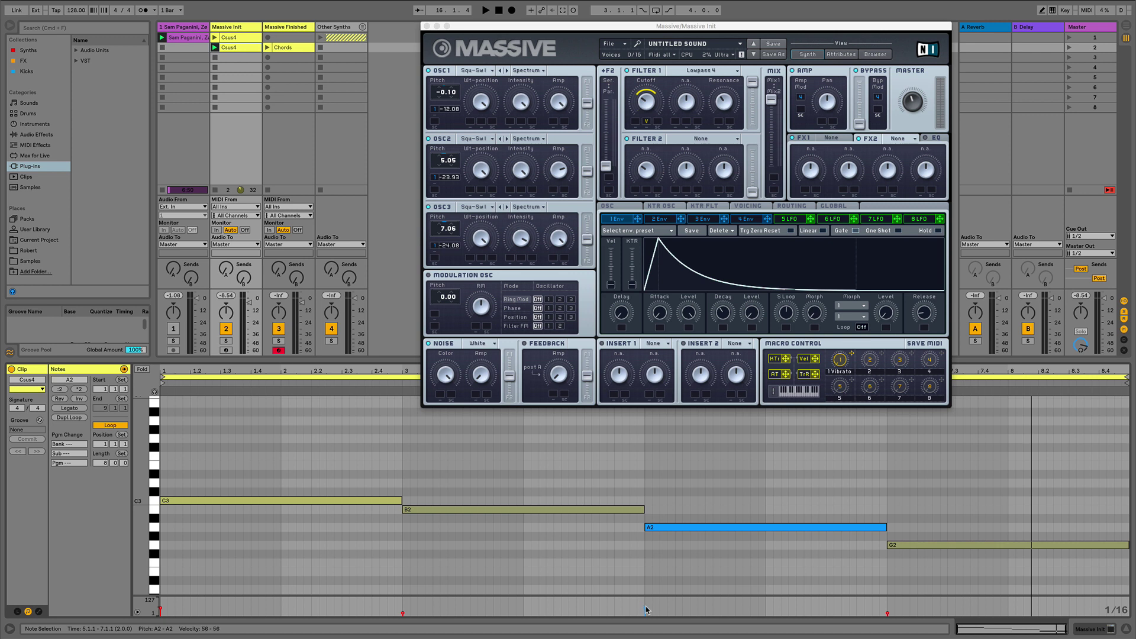
click(513, 48)
key(space)
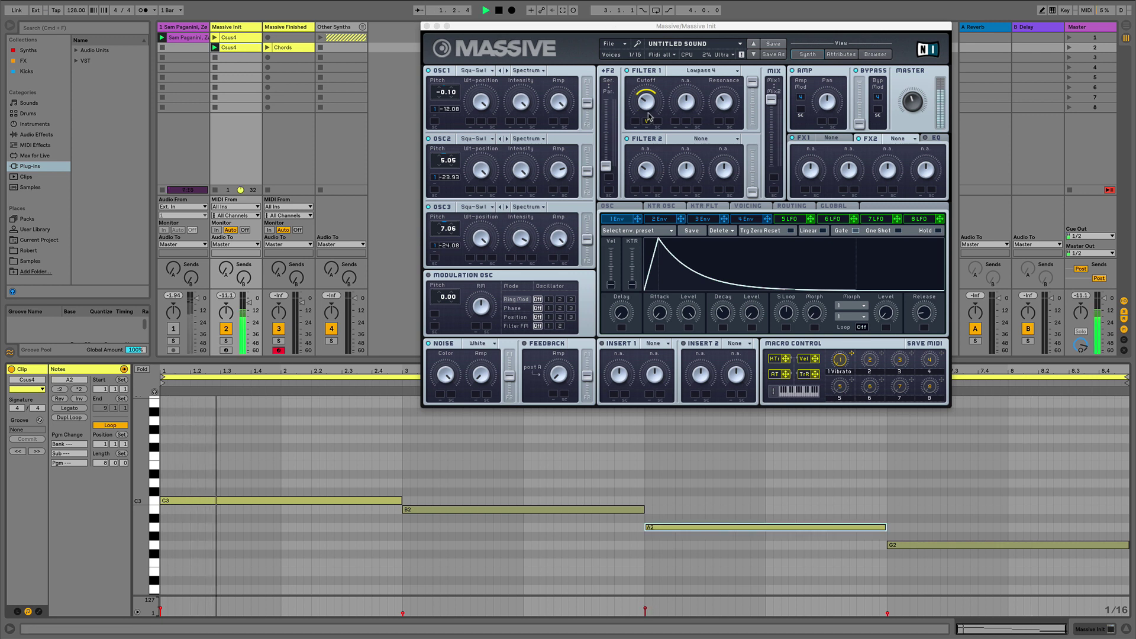
click(648, 104)
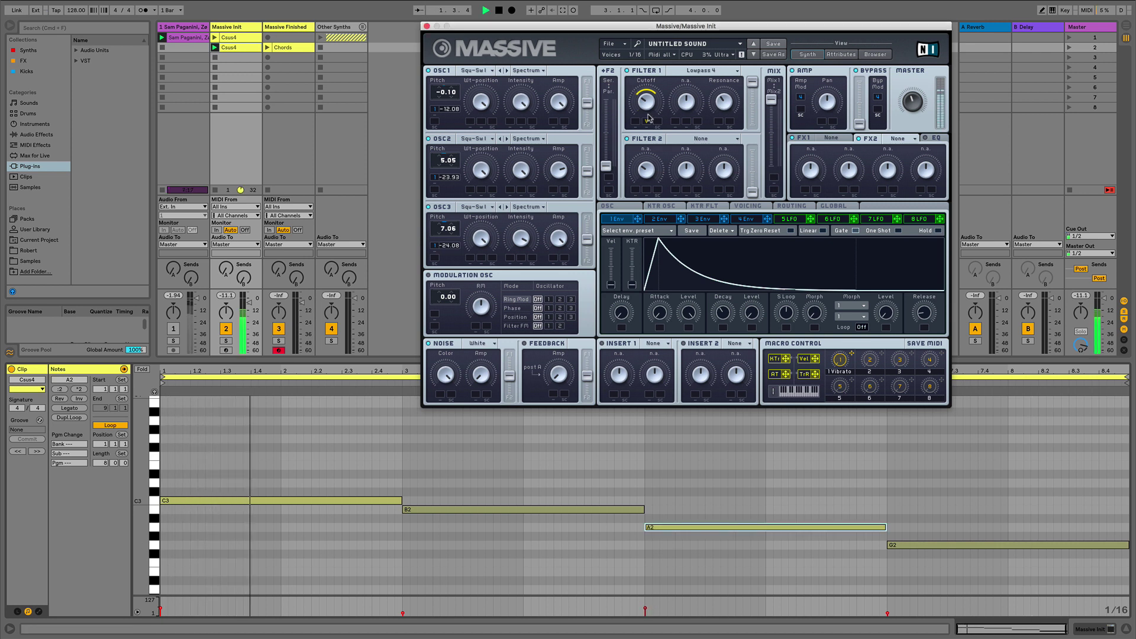
- On Massive's Voicing page, turn on unison Pan Position spread and adjust its width
click(659, 206)
click(701, 206)
click(737, 207)
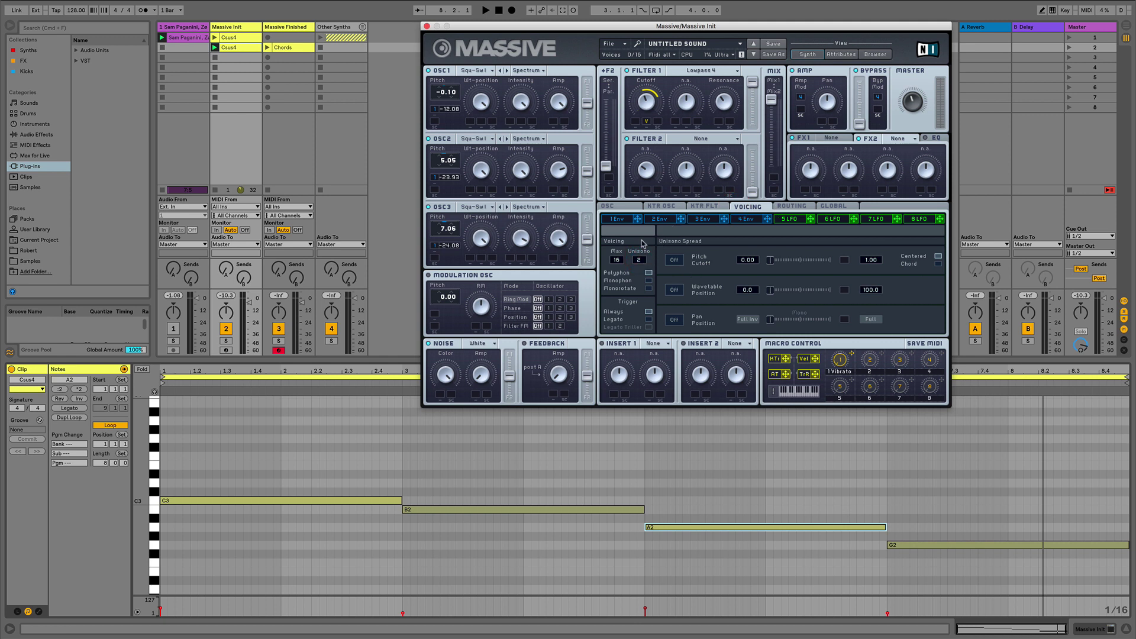
key(space)
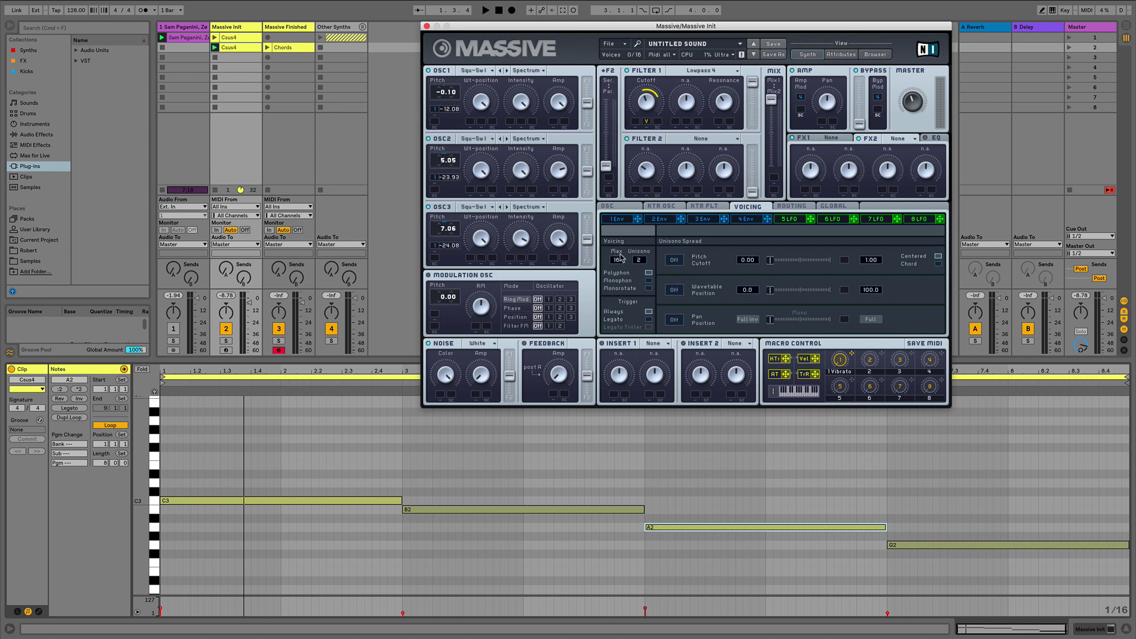
drag(773, 322, 796, 322)
click(675, 320)
key(space)
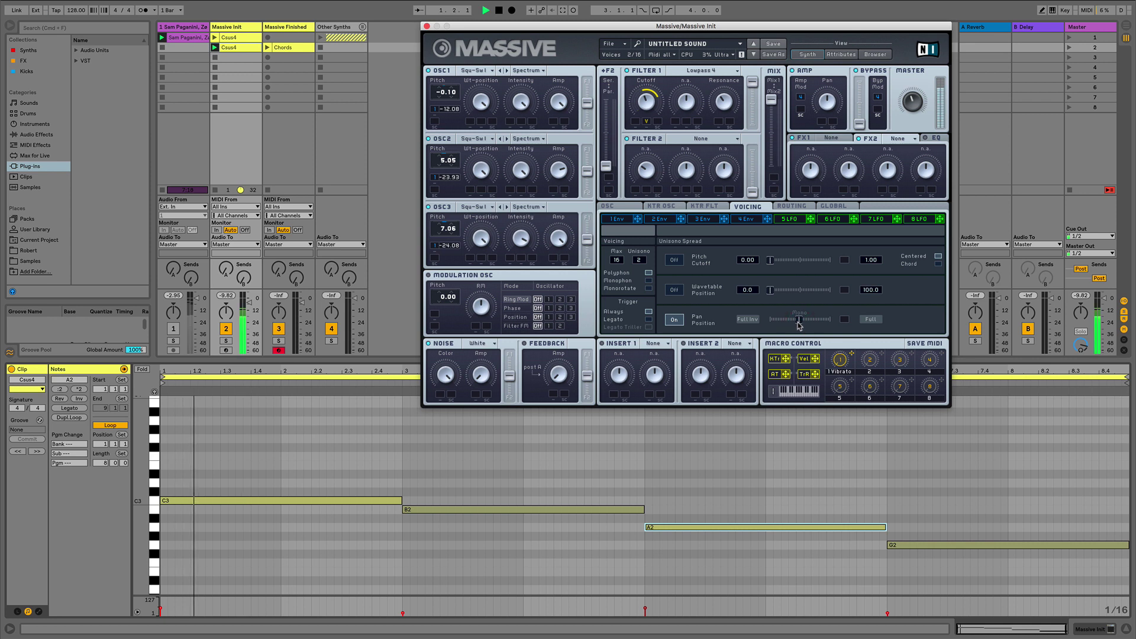
key(space)
drag(799, 324, 769, 323)
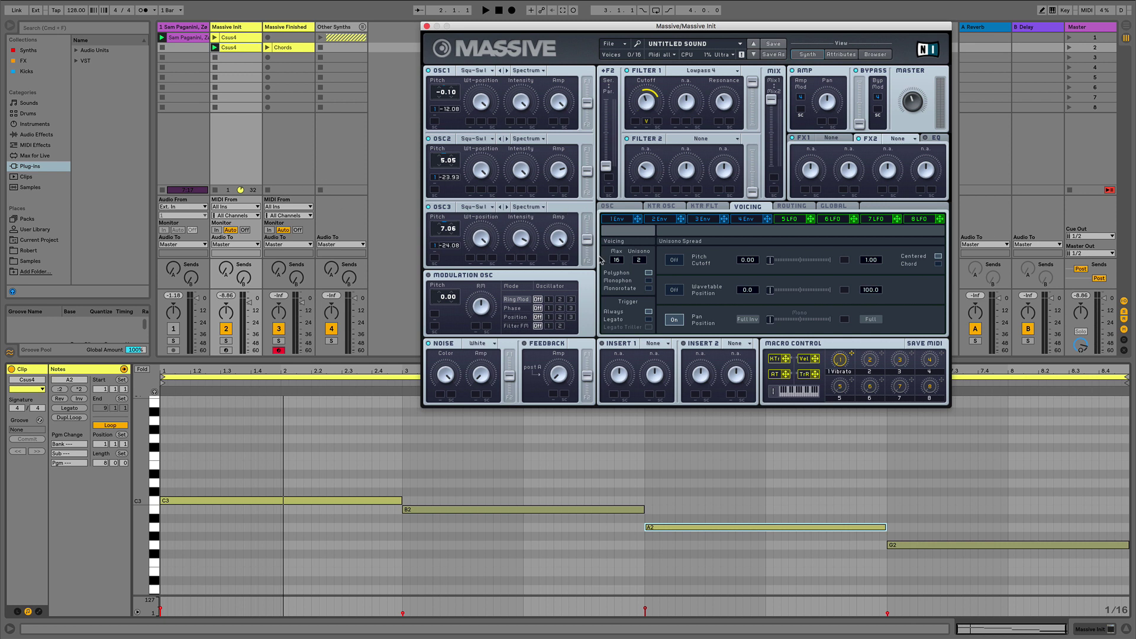
key(space)
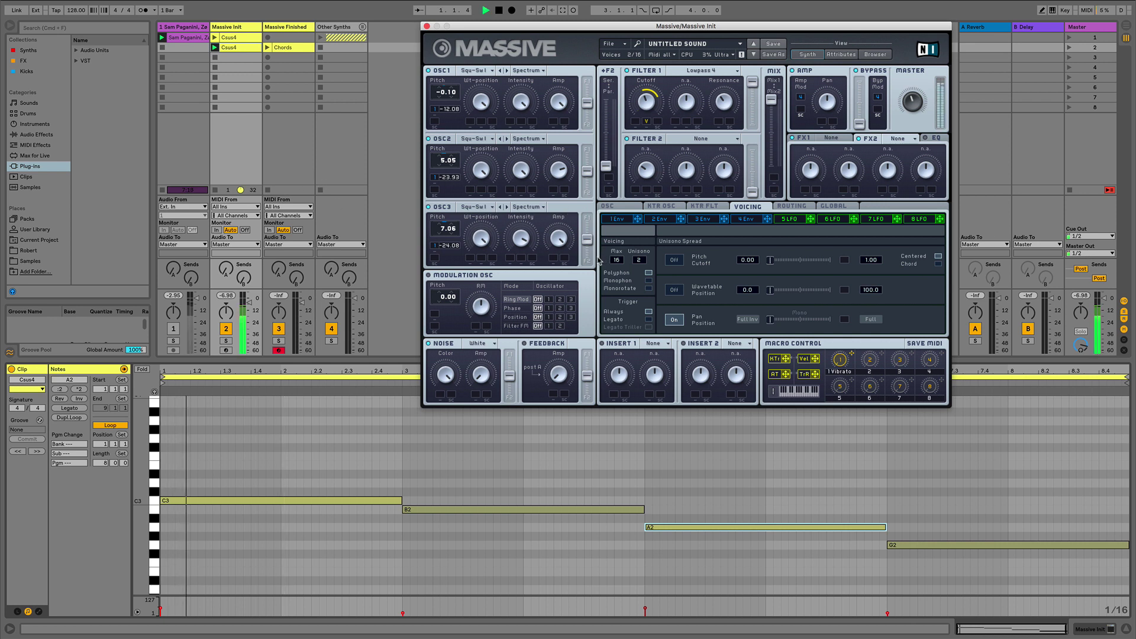
- Enable unison Pitch/Cutoff spread with a slight detune and switch triggering to legato
click(675, 261)
key(space)
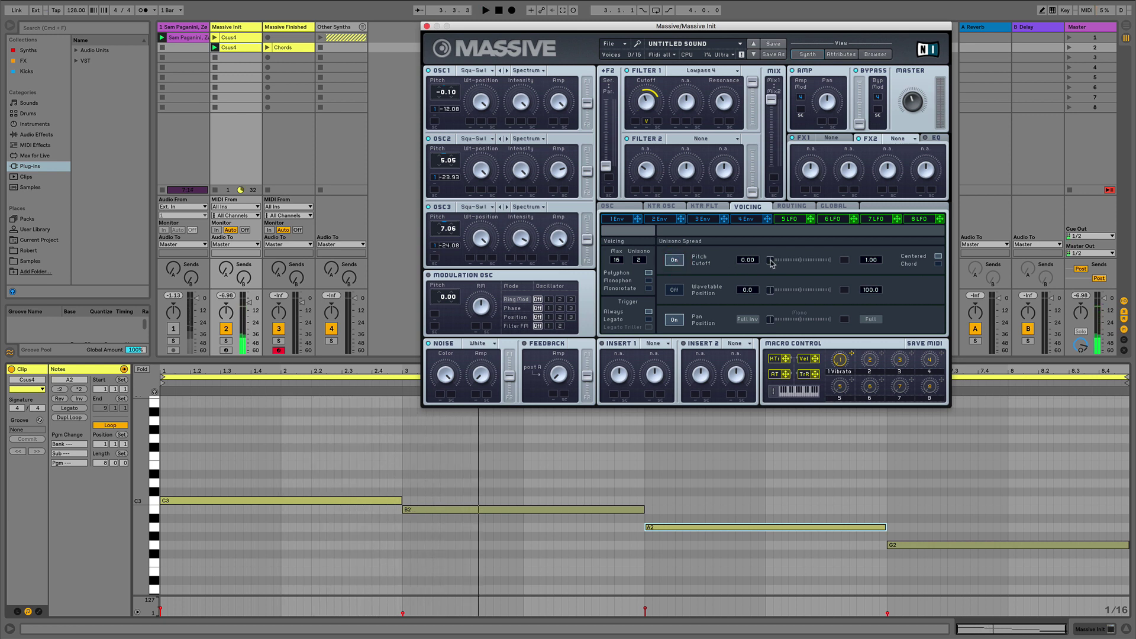
drag(771, 263, 777, 264)
key(space)
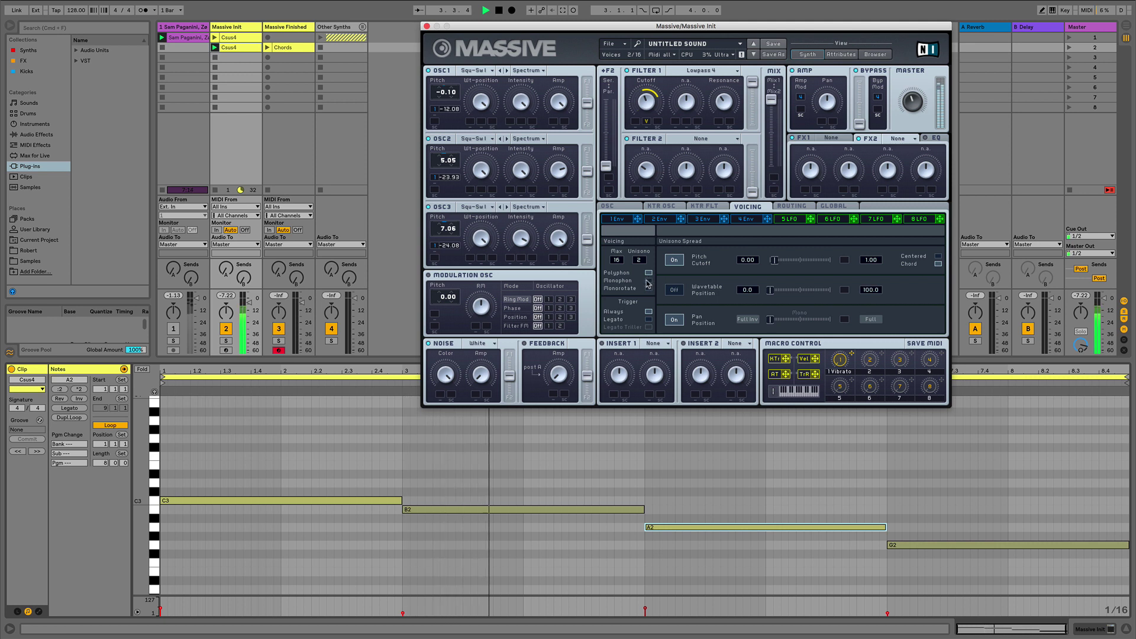
click(650, 320)
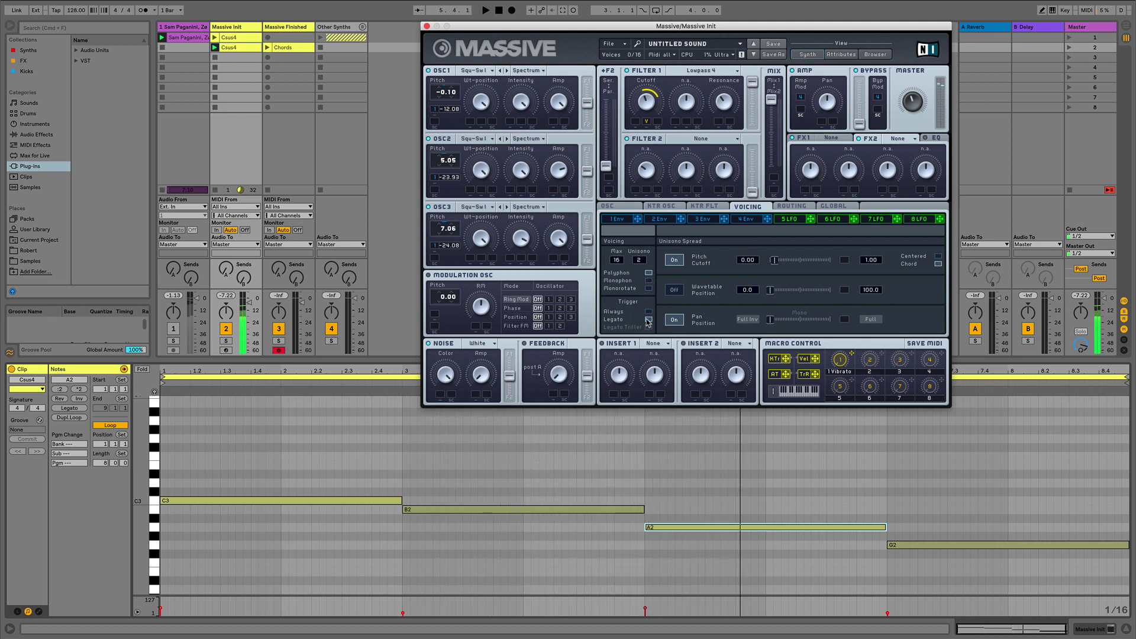
key(space)
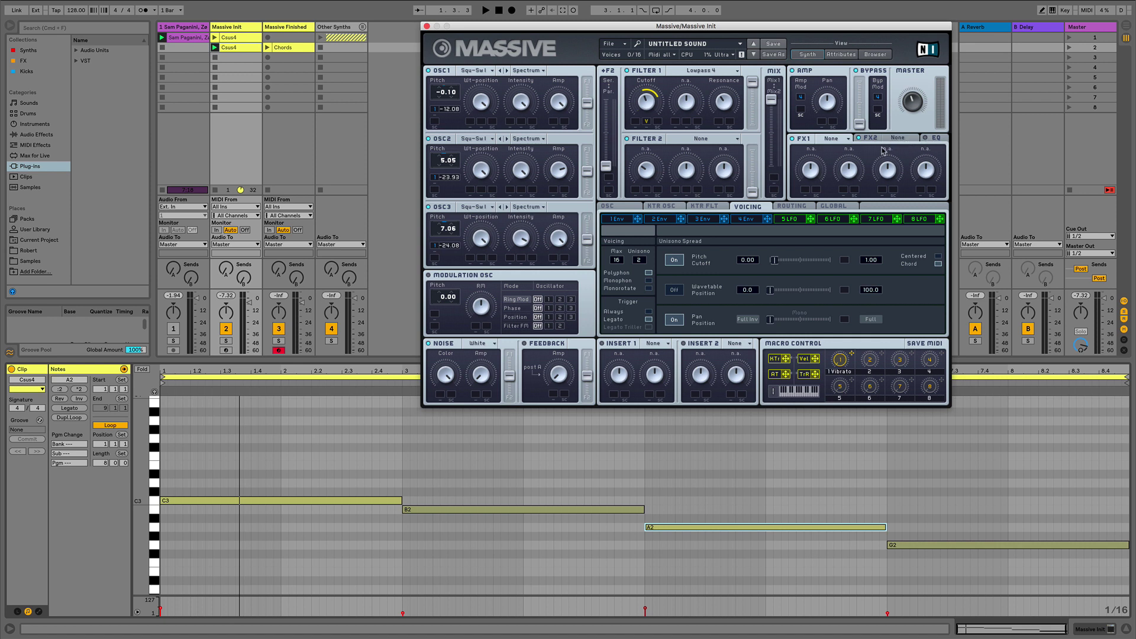
- Load Delay Synced as FX1 and Reverb as FX2, and adjust the reverb's dry/wet mix
click(850, 139)
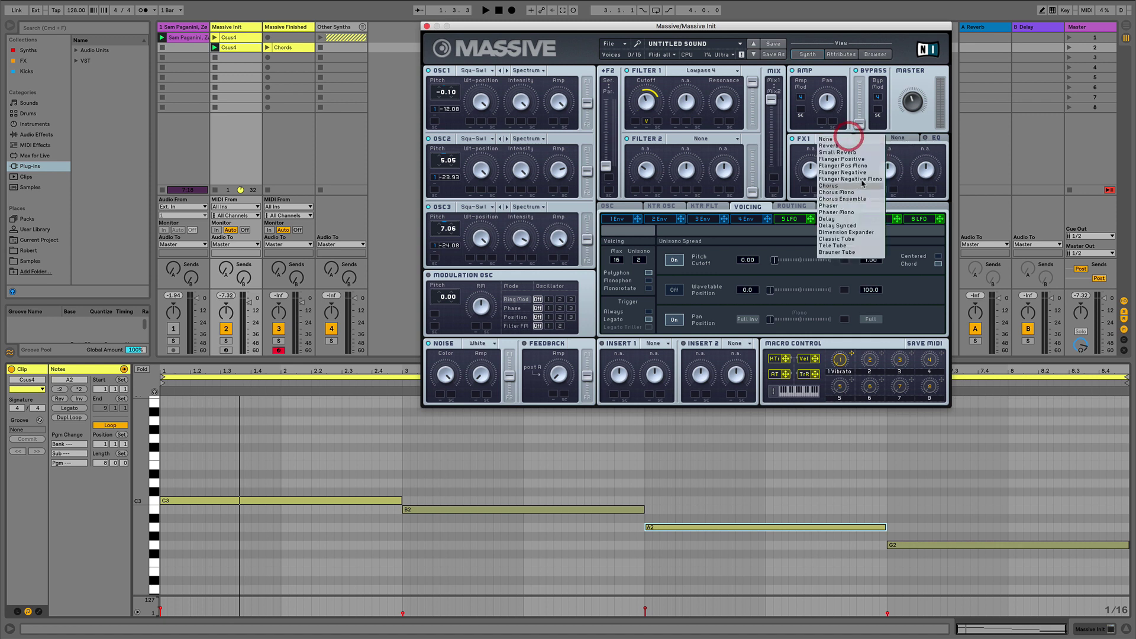
click(847, 225)
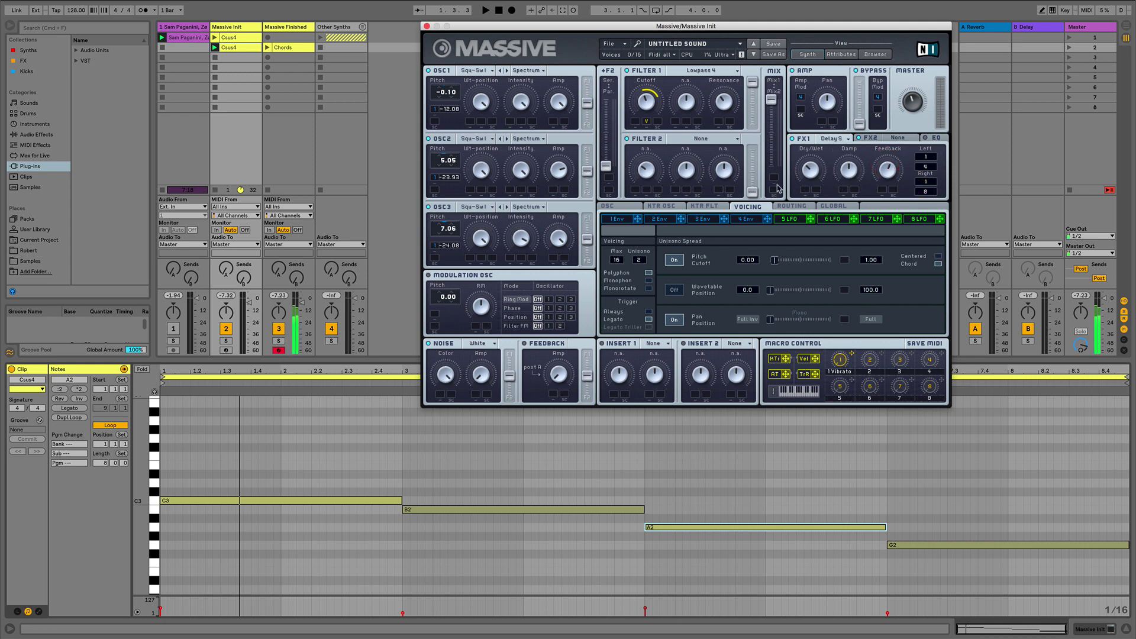
click(869, 138)
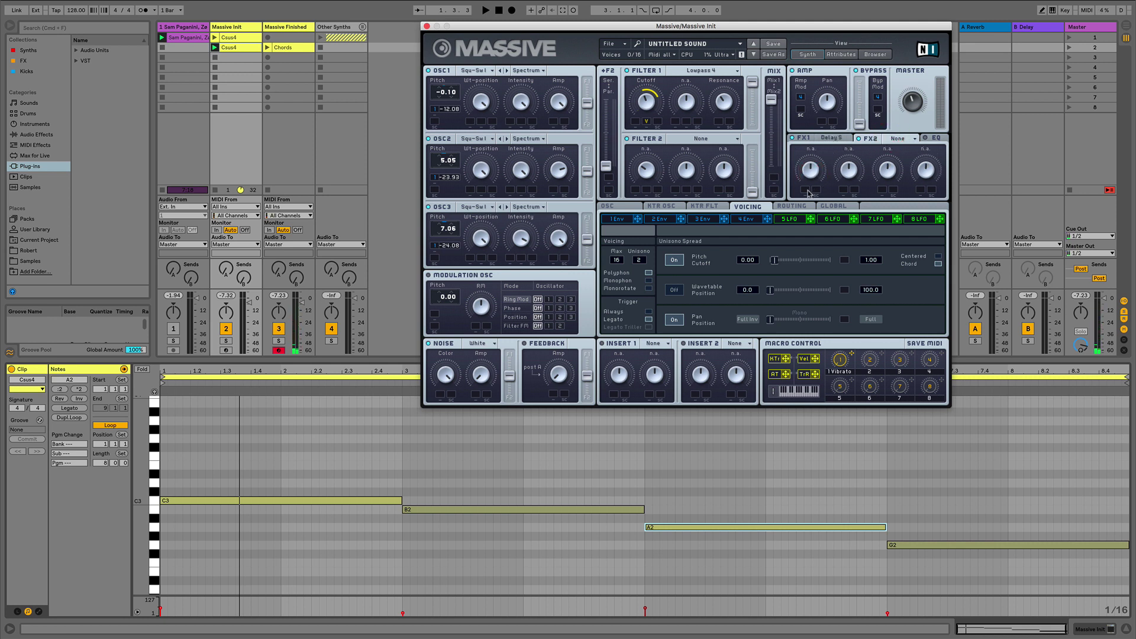
click(894, 143)
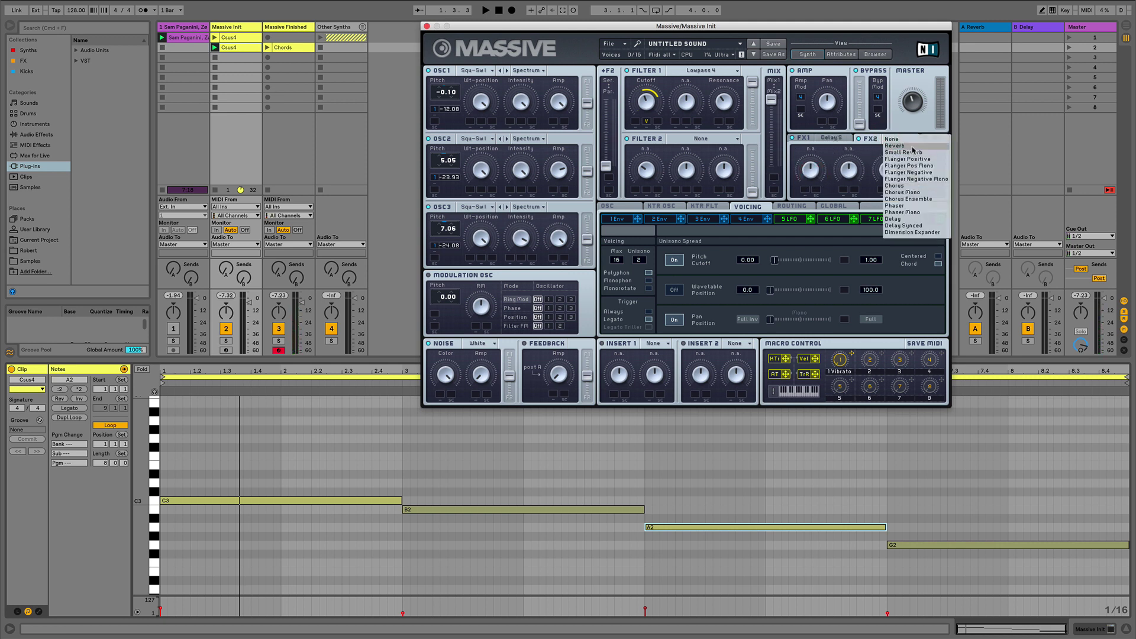
click(911, 149)
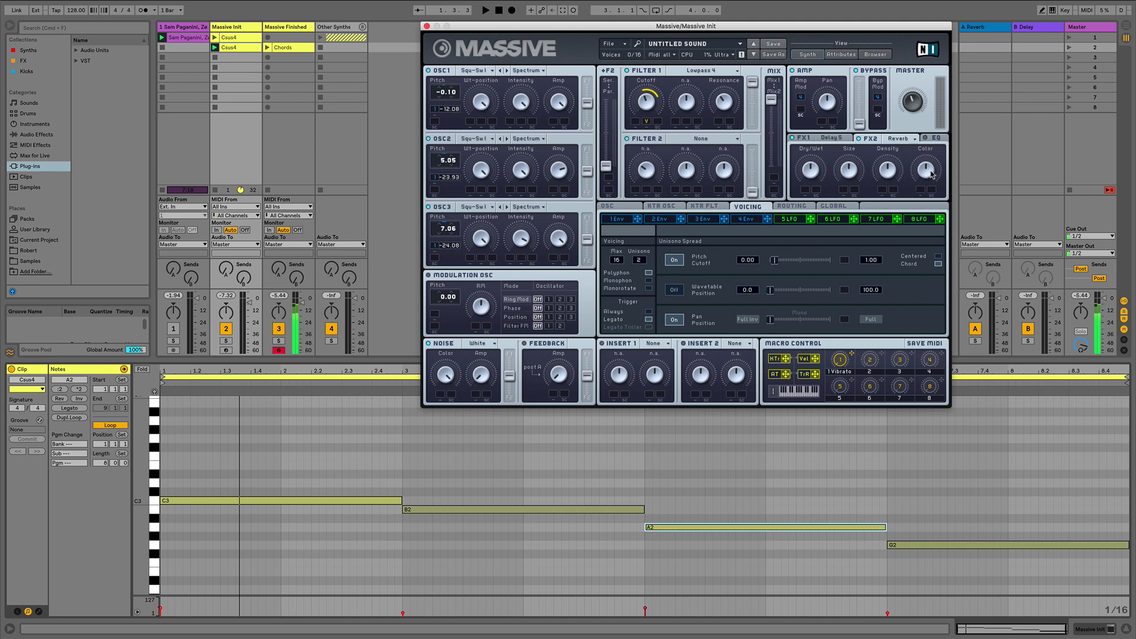
click(811, 173)
- Play the Csus4 clip and raise Massive's Filter 1 resonance
click(934, 103)
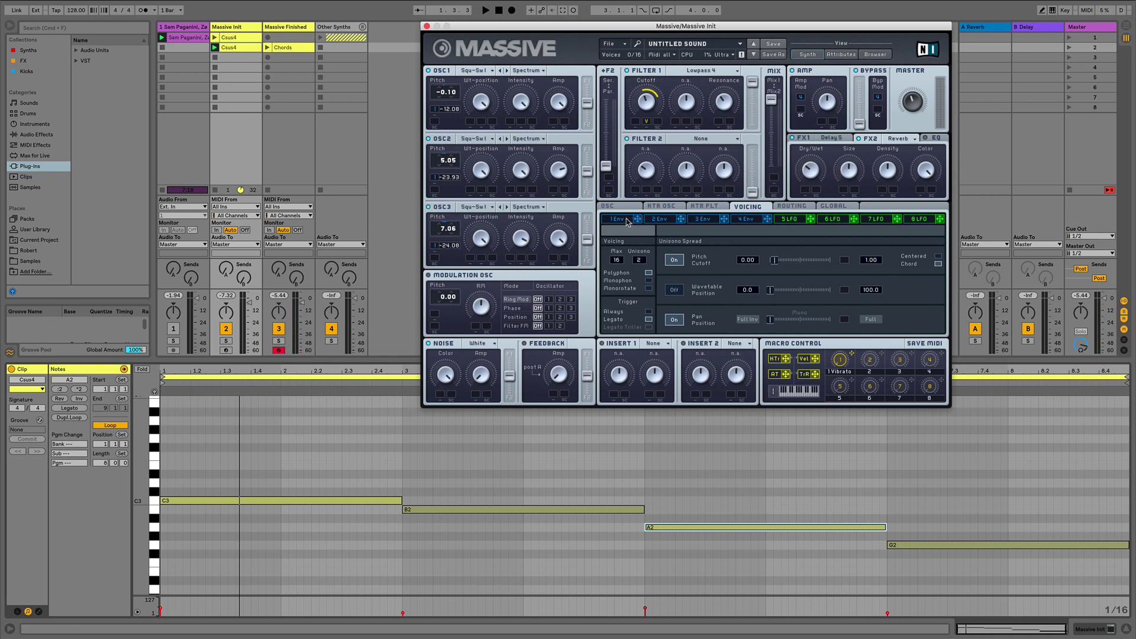
key(space)
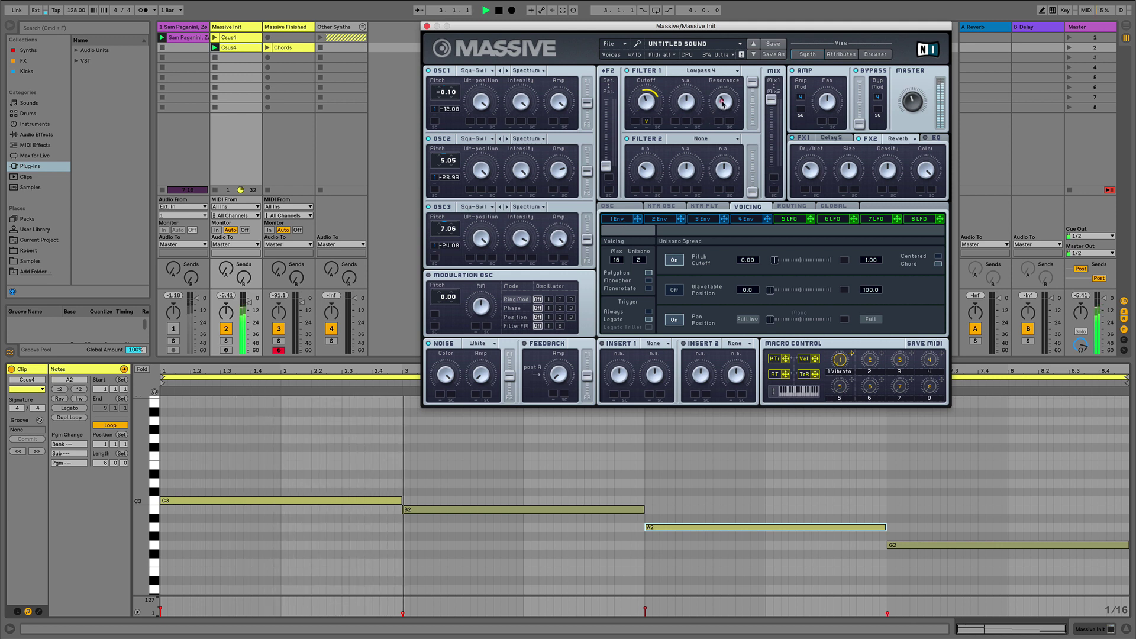
drag(723, 102, 666, 112)
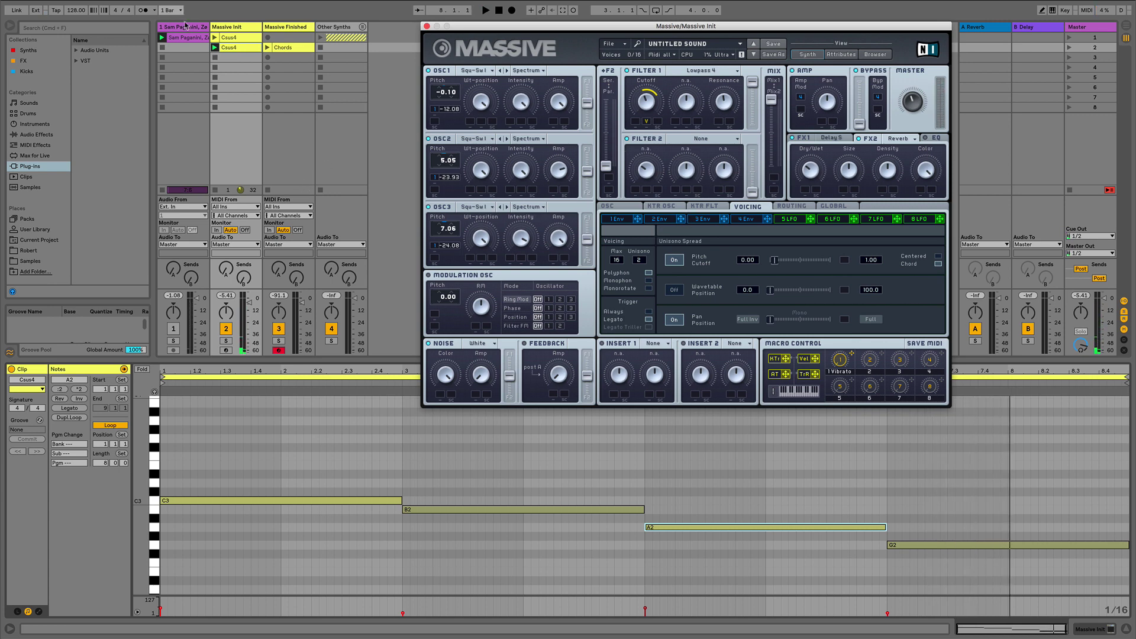
- Solo and play the original song's reference clip, then unsolo it and return to Massive Init
click(190, 27)
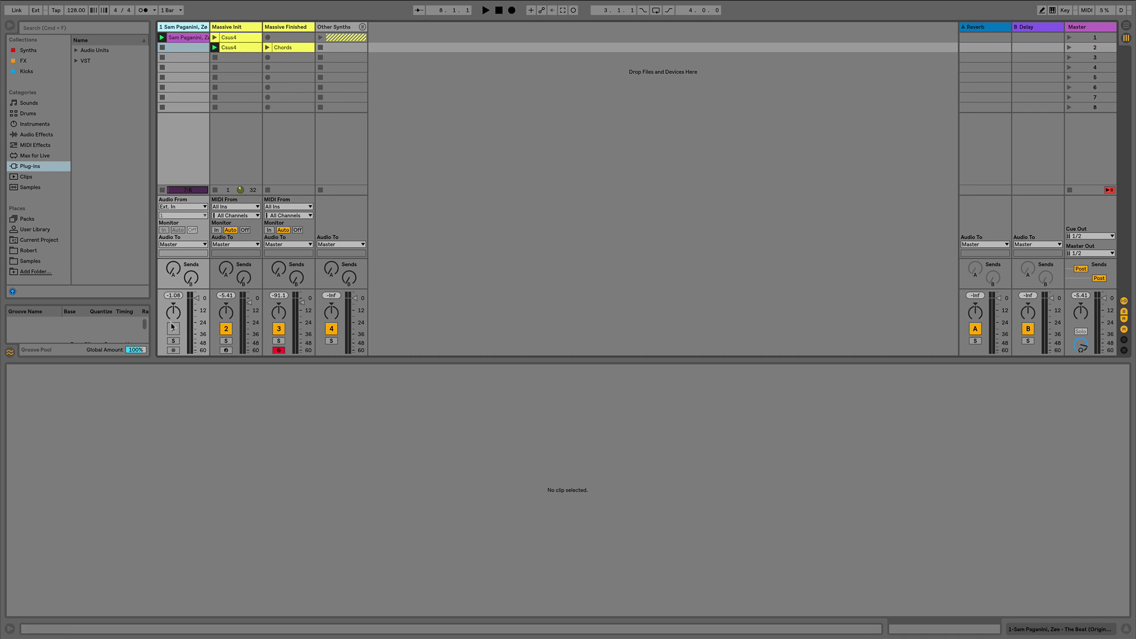
click(173, 341)
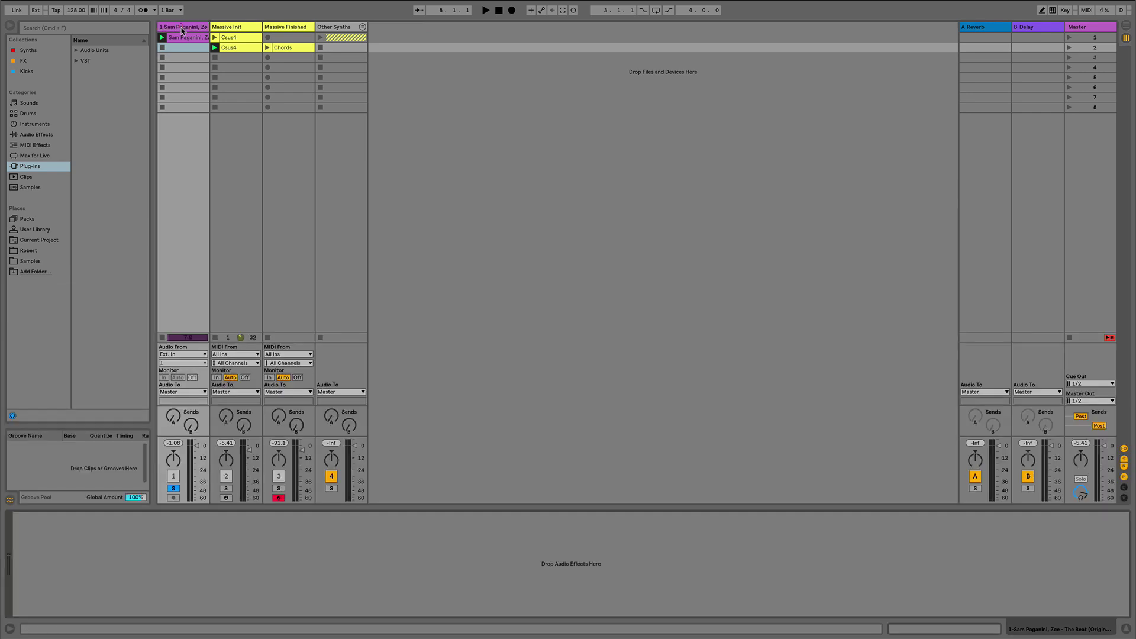
click(183, 37)
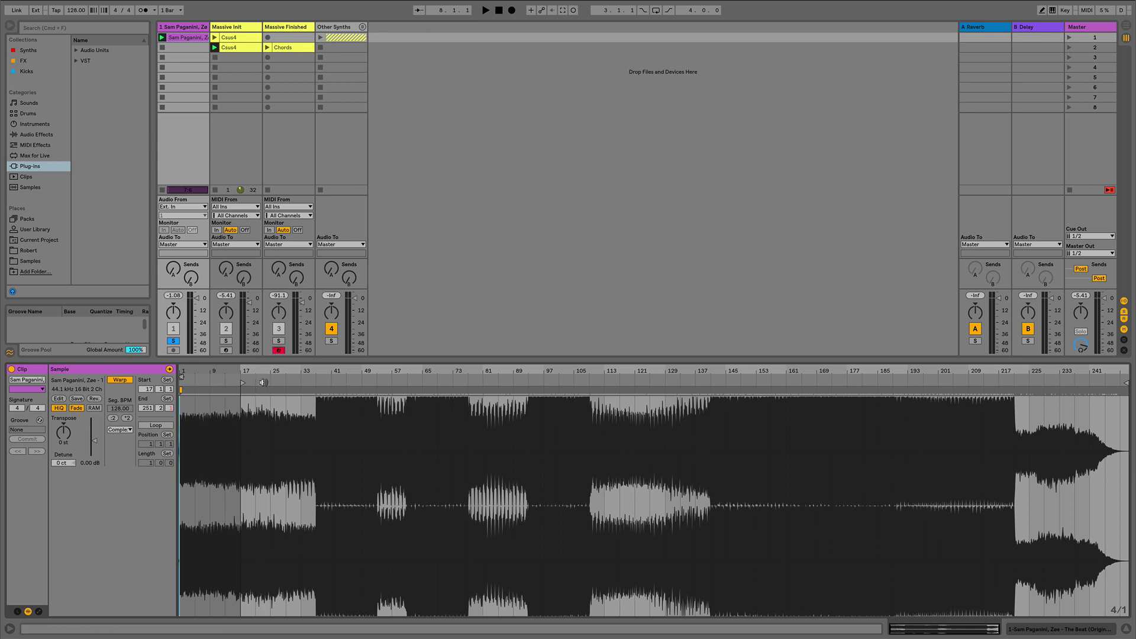
key(space)
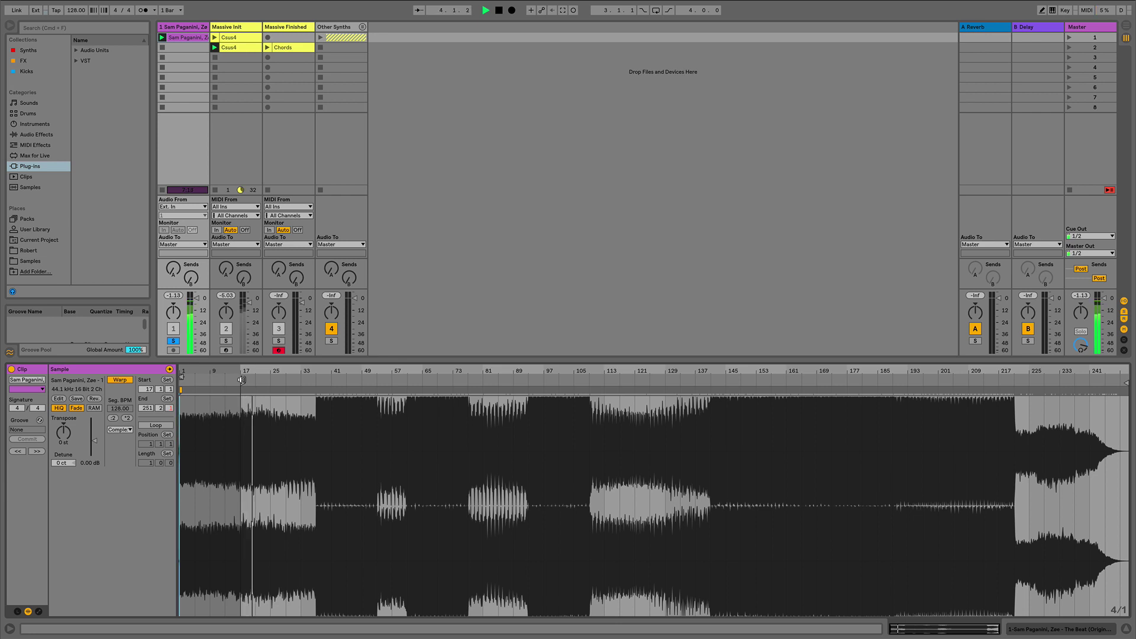
click(173, 341)
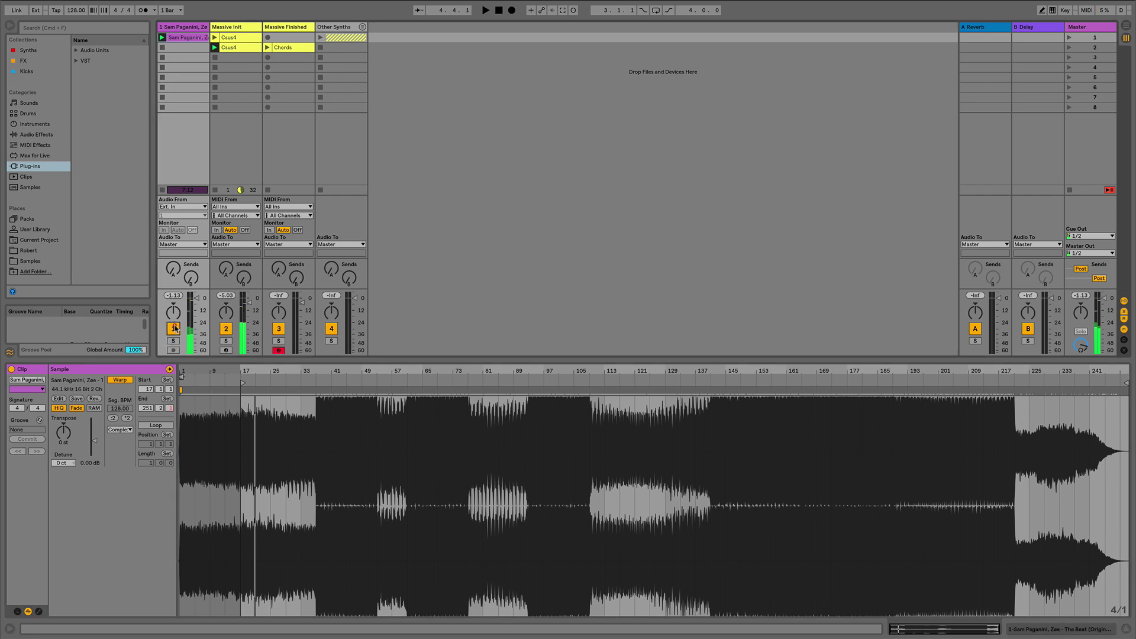
click(238, 24)
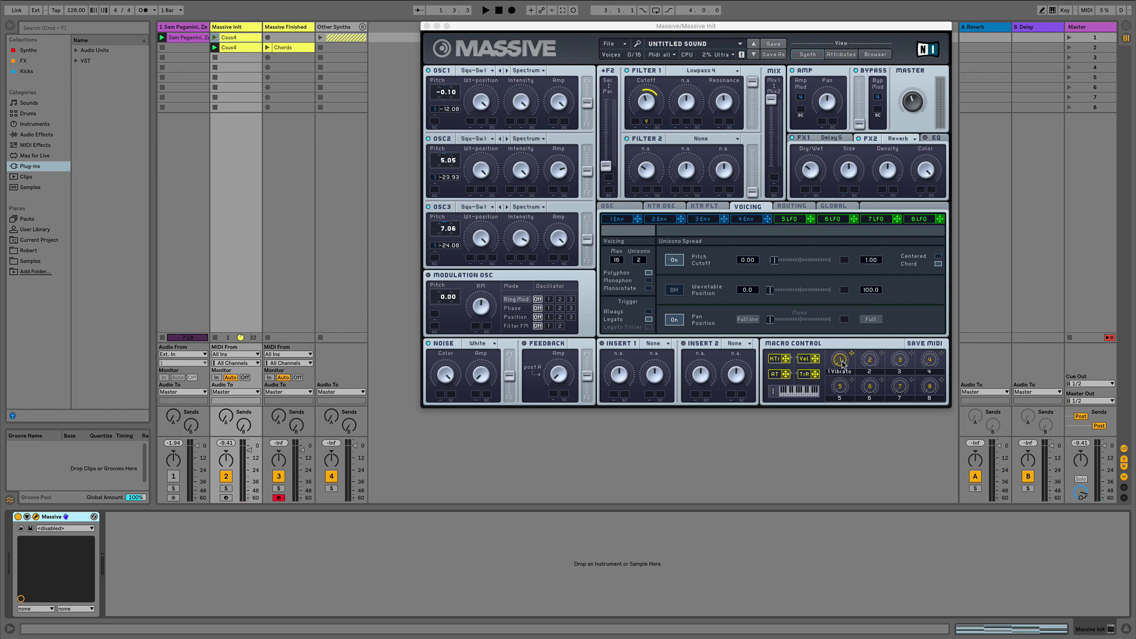
- Show Massive's OSC page with glide, pitchbend and vibrato settings, and play the chords
click(675, 205)
click(609, 206)
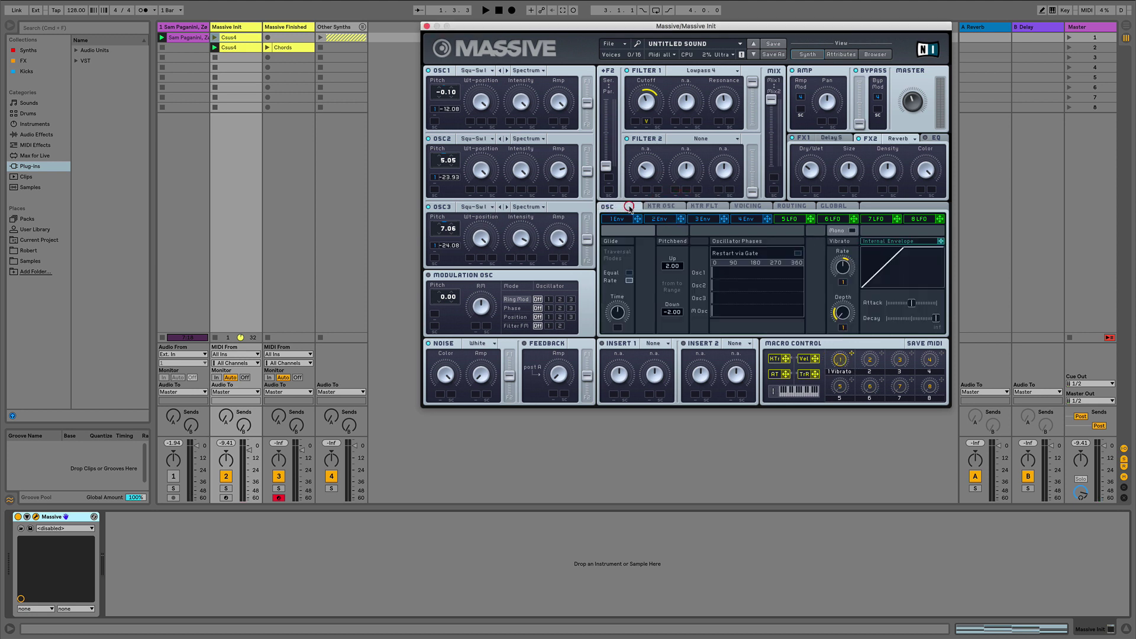
key(space)
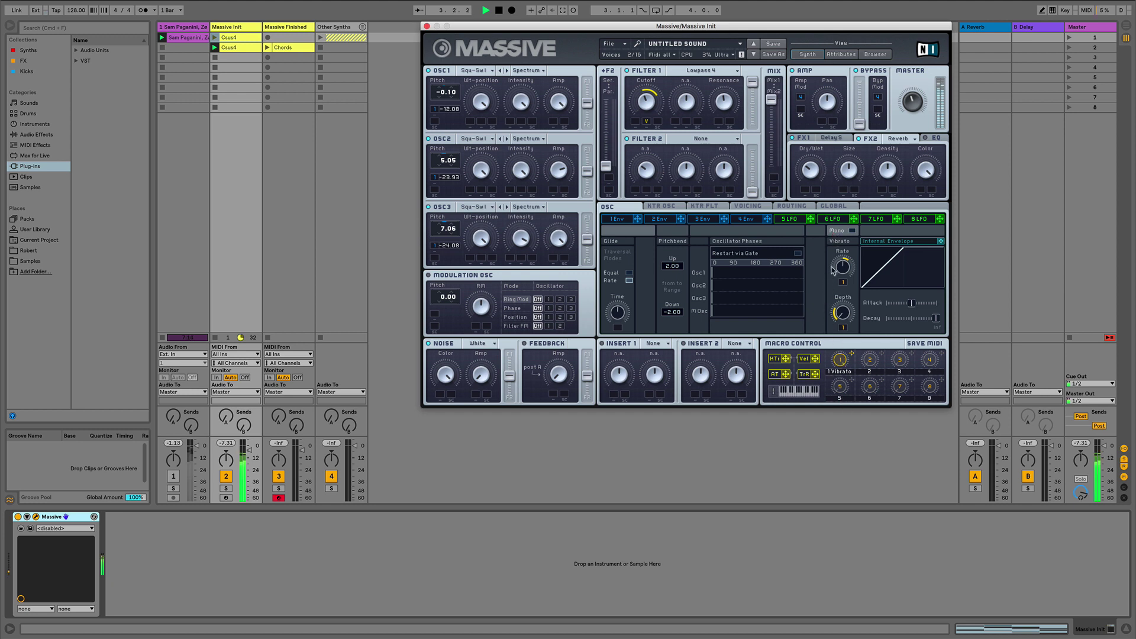
- Clear the Vibrato macro, then shorten the vibrato envelope's decay and adjust vibrato rate
key(space)
right_click(841, 360)
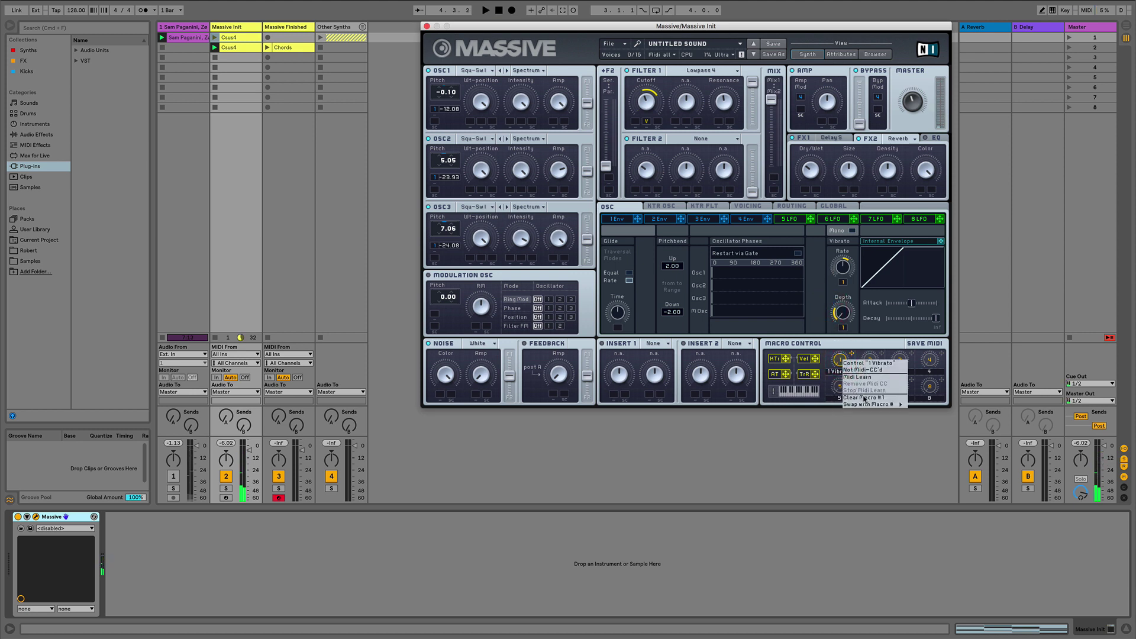
click(868, 398)
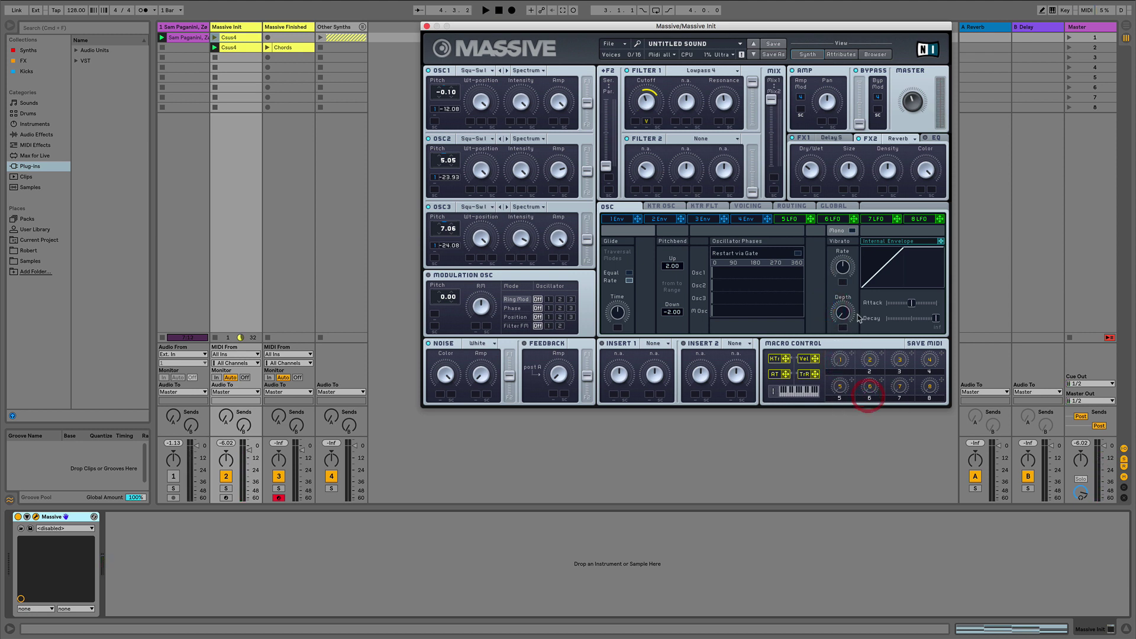
drag(936, 319, 907, 323)
key(space)
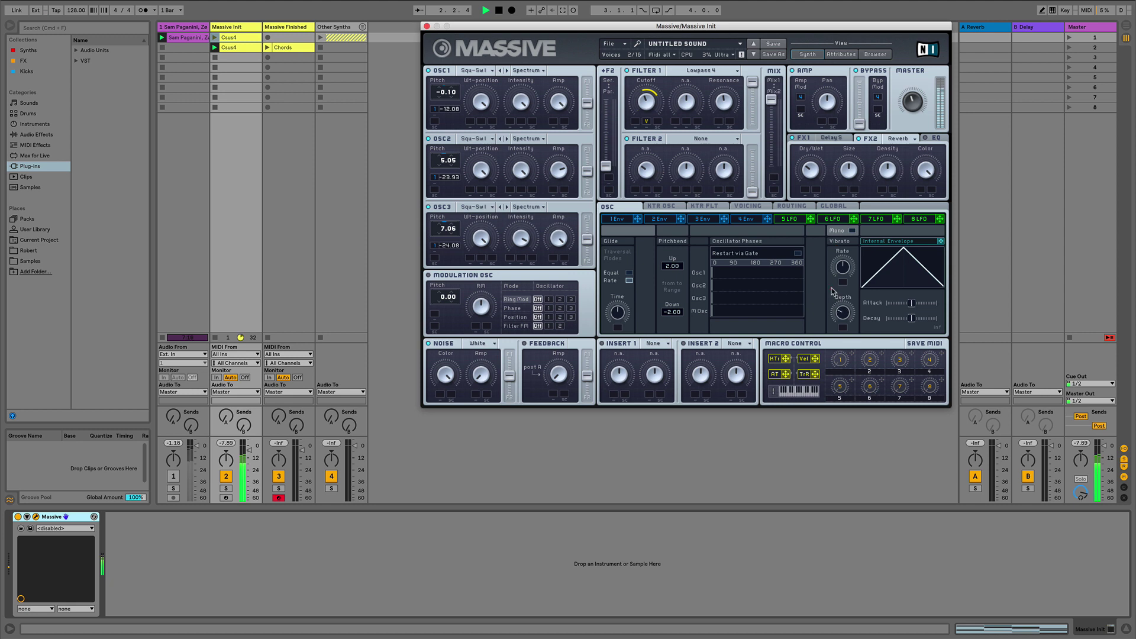
drag(846, 270, 848, 266)
key(space)
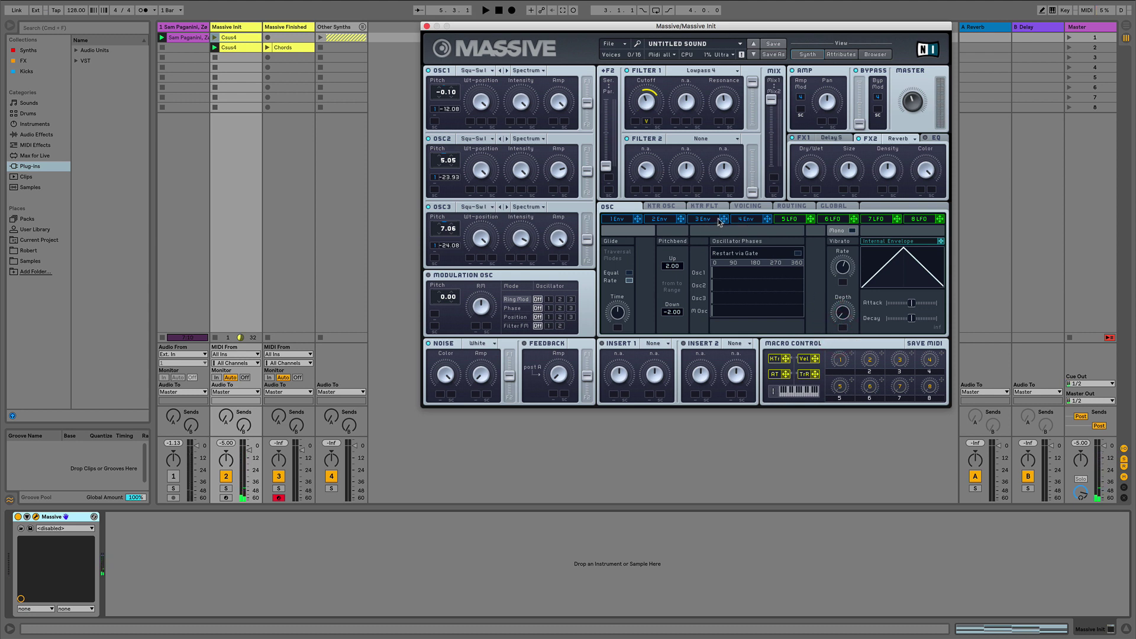
click(843, 313)
- Give envelope 3 a slow attack, maximum decay level and low sustain, and turn Noise off
click(717, 218)
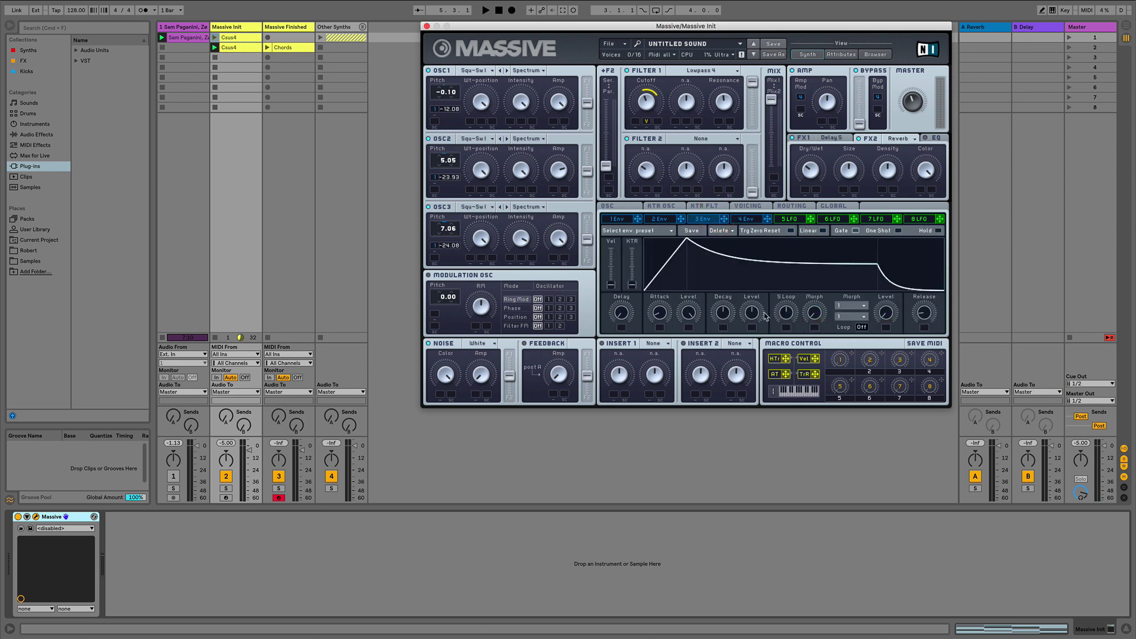
drag(752, 313, 750, 278)
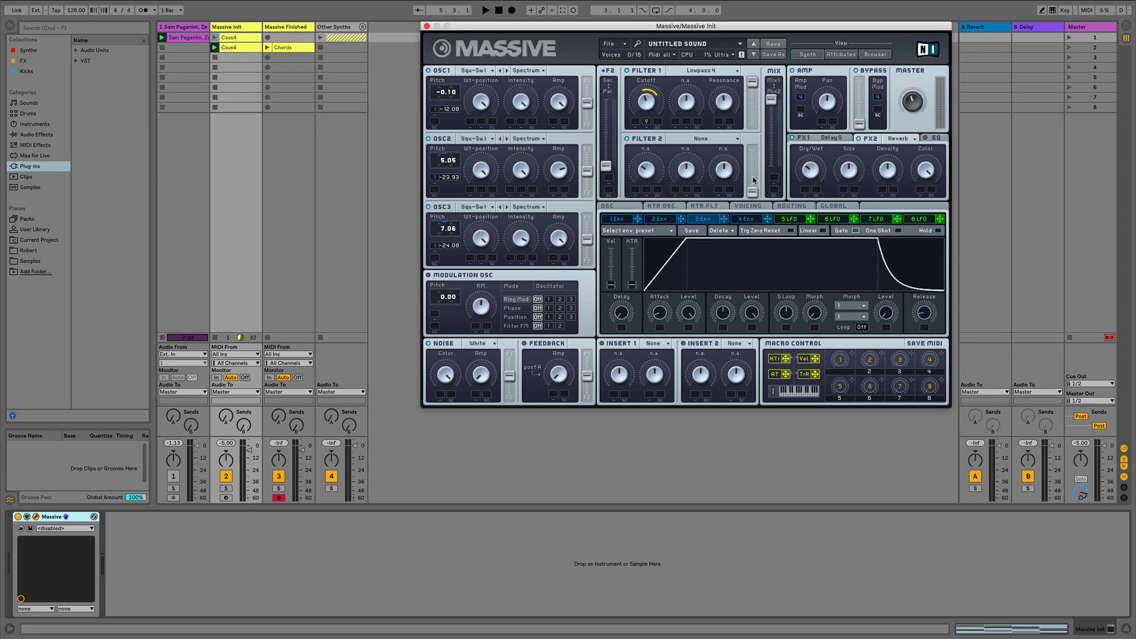
key(space)
key(space)
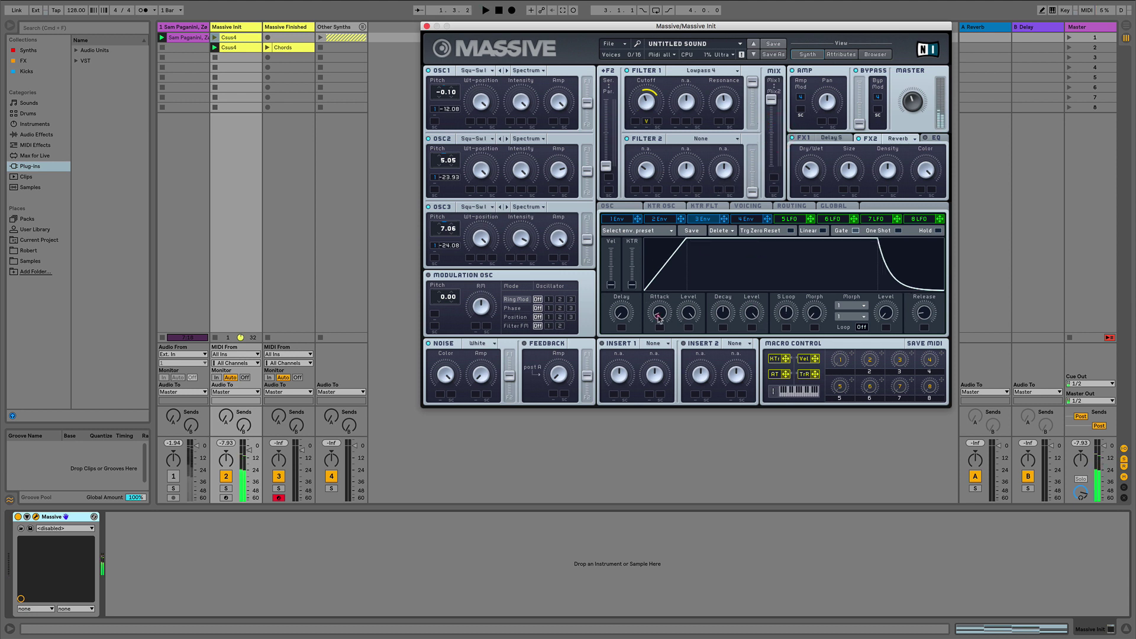
drag(659, 312, 661, 335)
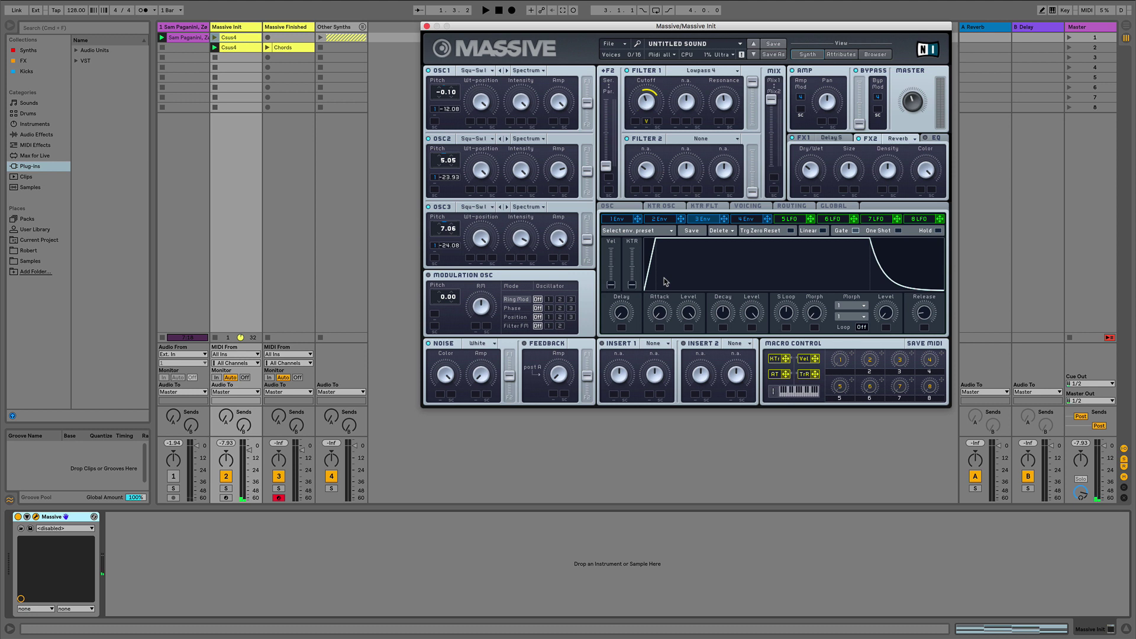
key(space)
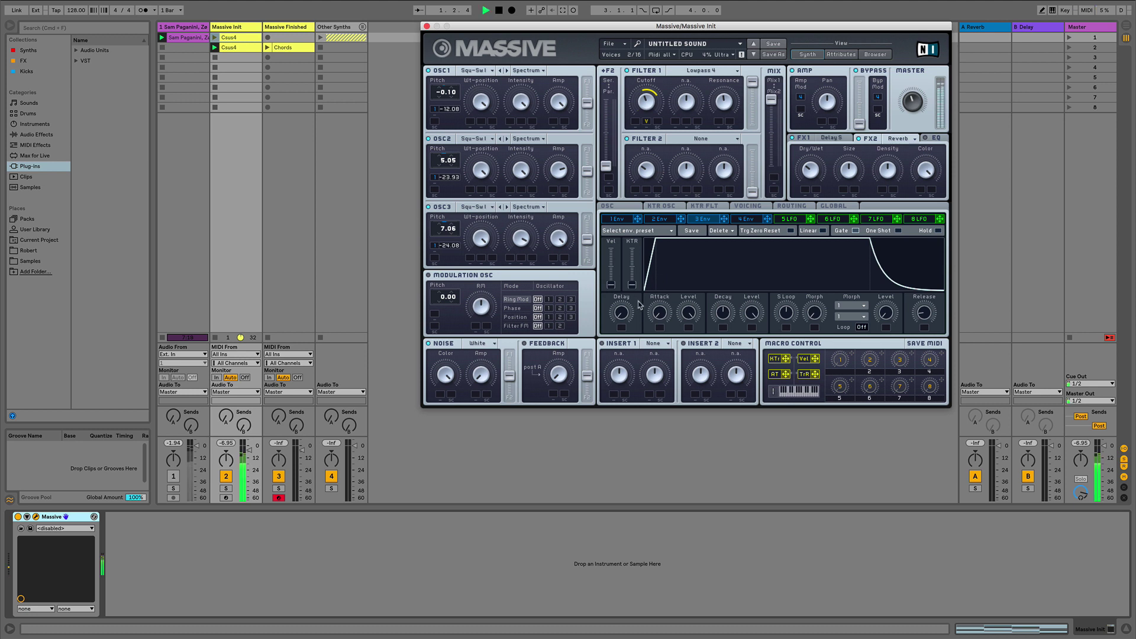
drag(659, 312, 660, 242)
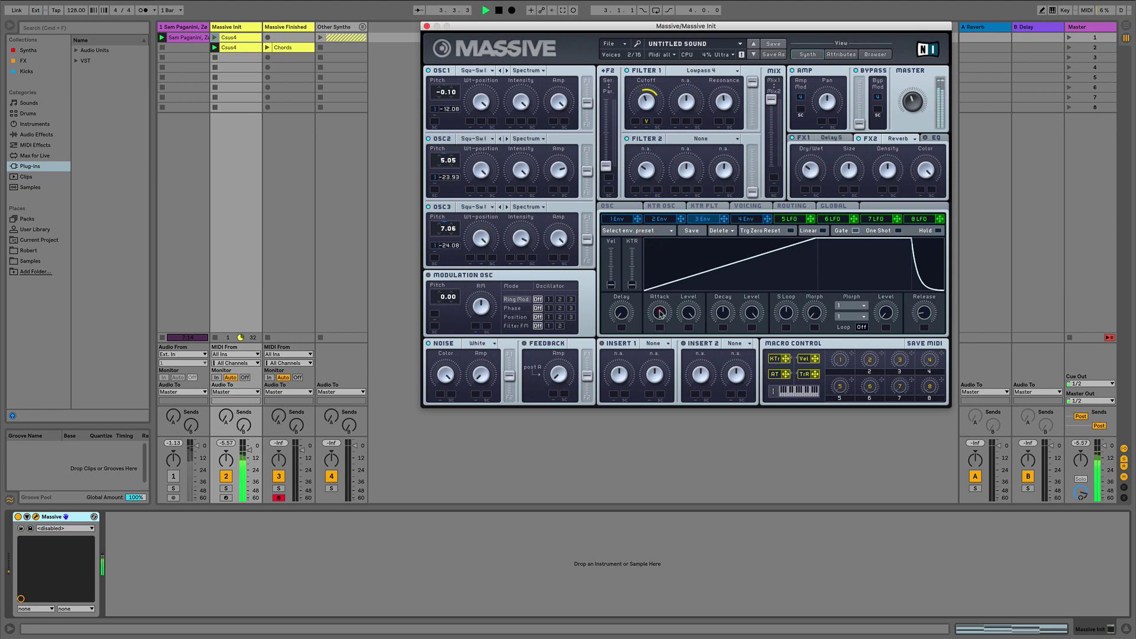
drag(663, 317, 661, 329)
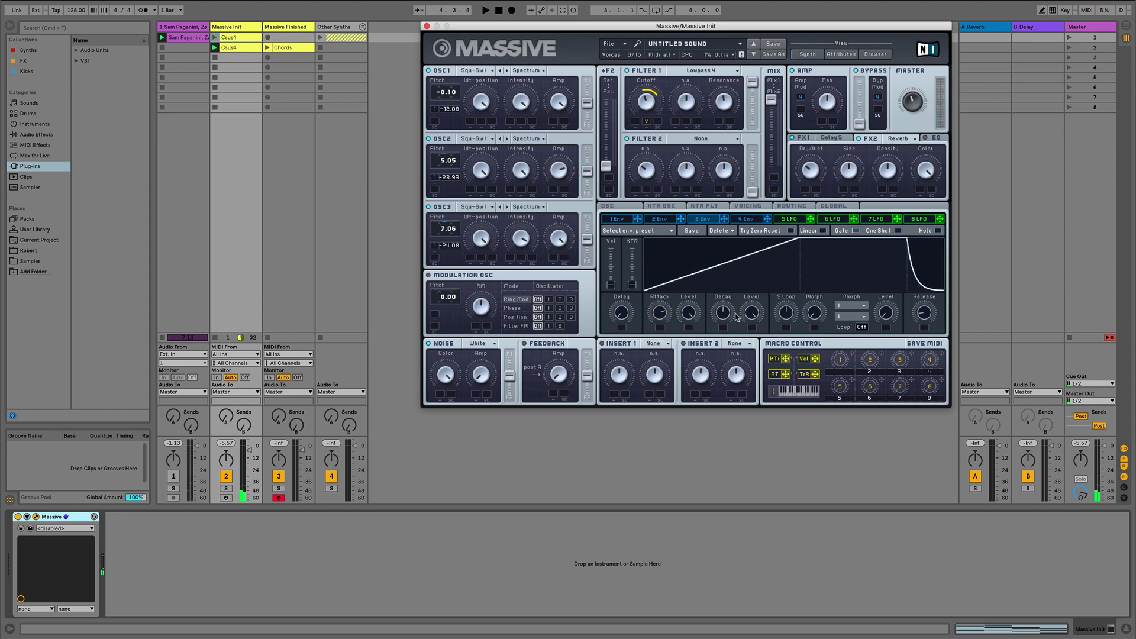
drag(692, 315, 692, 358)
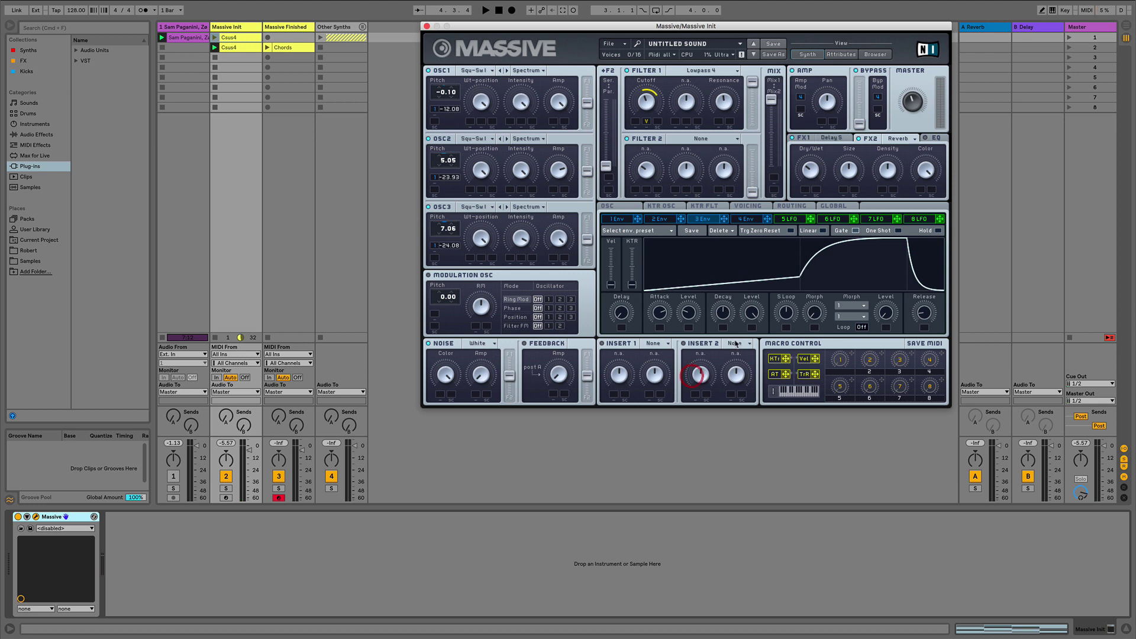
drag(751, 315, 745, 377)
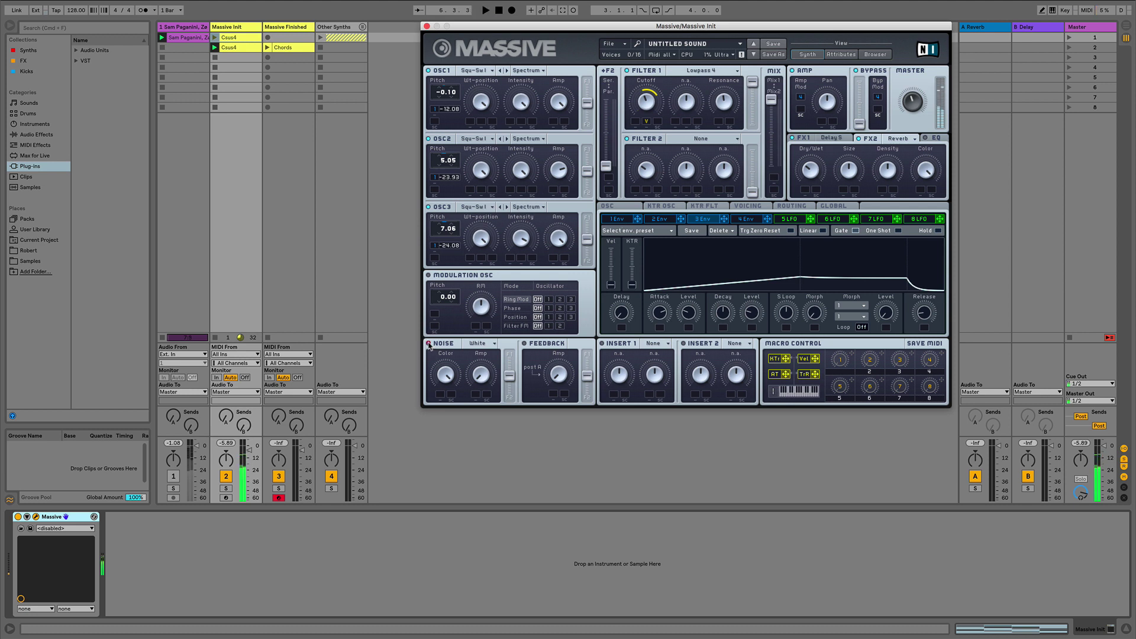
click(429, 345)
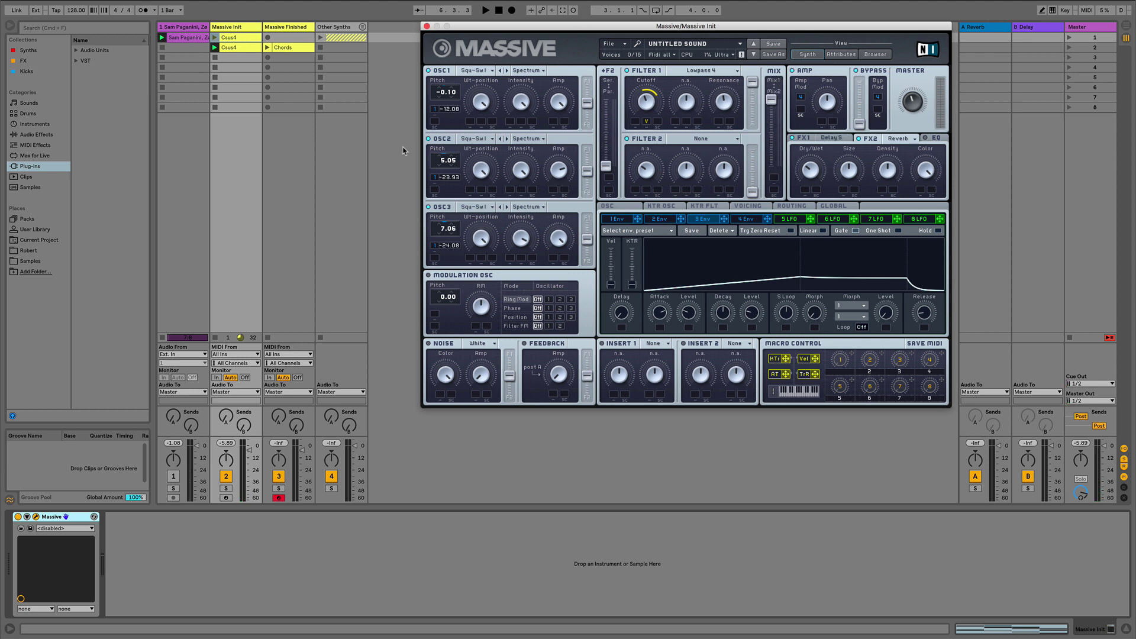
- Compare Massive Init against the soloed Massive Finished Chords clip, then open the finished Massive patch
click(308, 37)
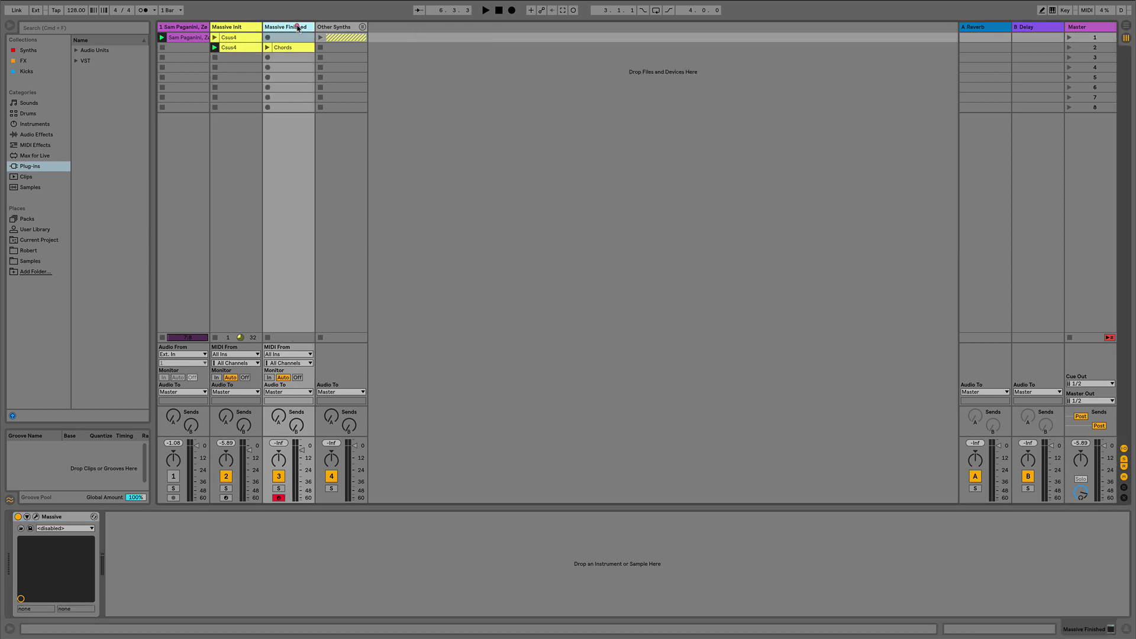
click(283, 47)
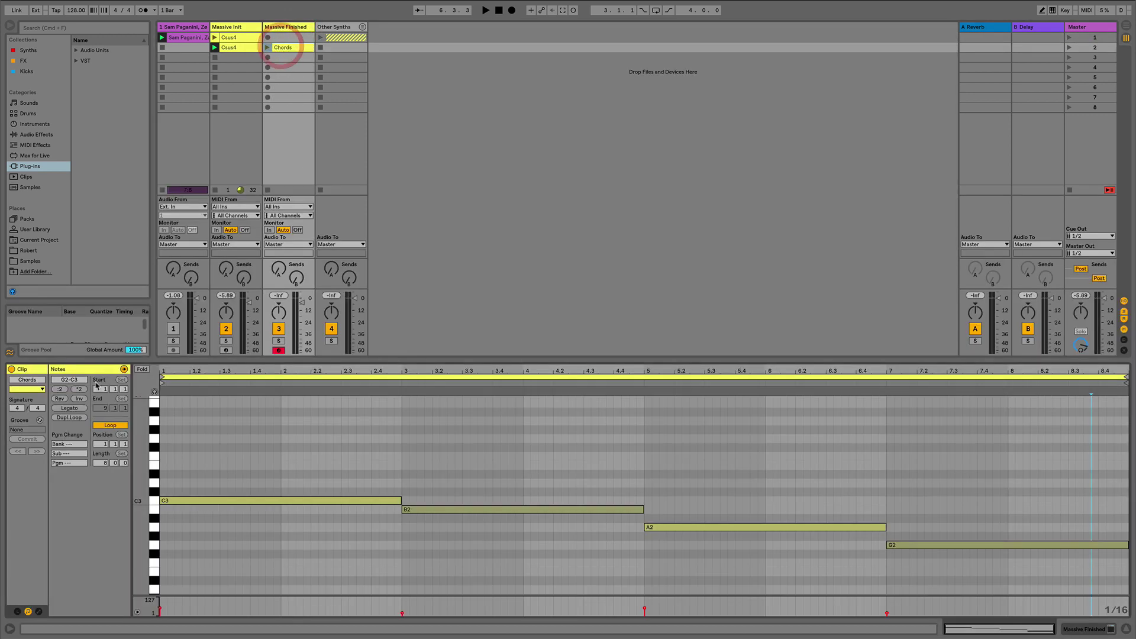
click(1082, 628)
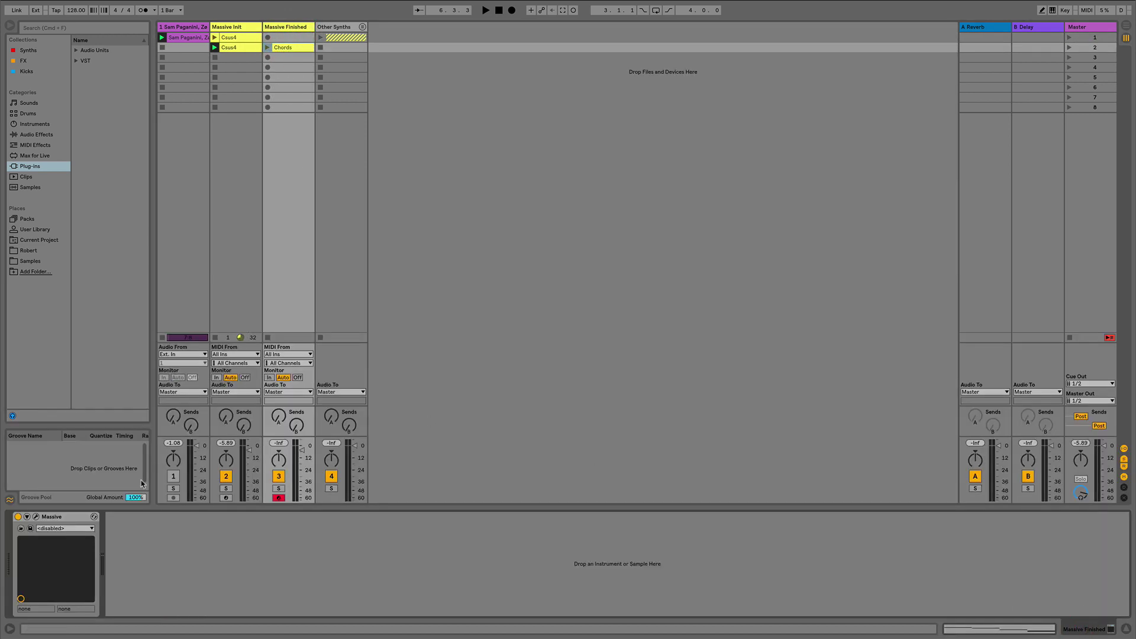
click(226, 488)
key(space)
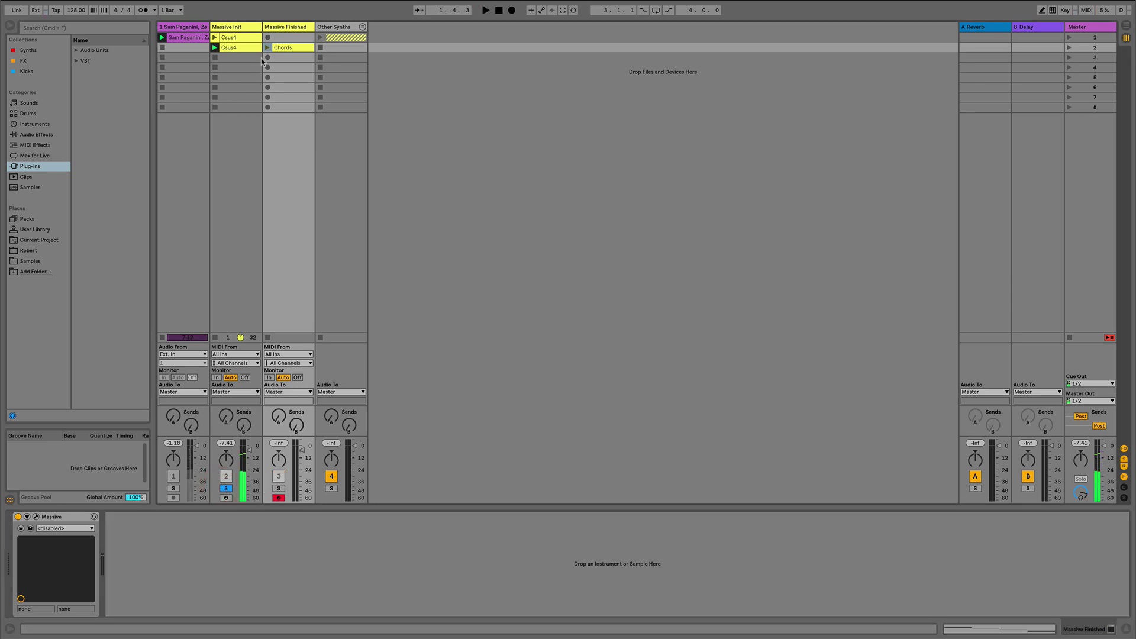
click(279, 489)
key(space)
click(35, 518)
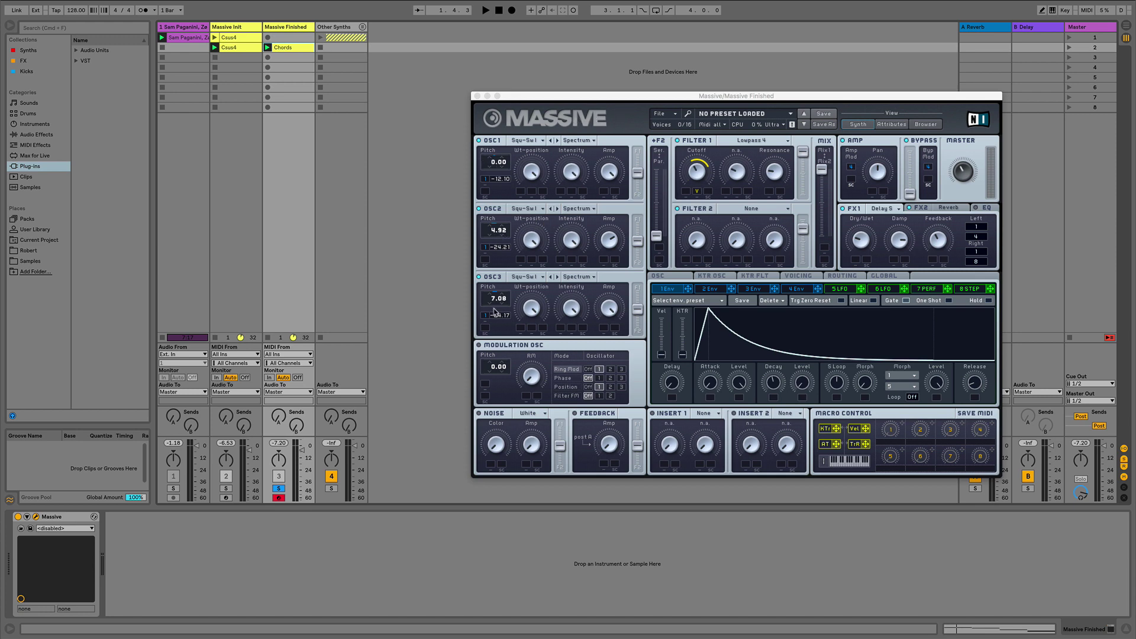
- Switch between the Massive Init and Massive Finished windows, ending on Massive Init
click(230, 30)
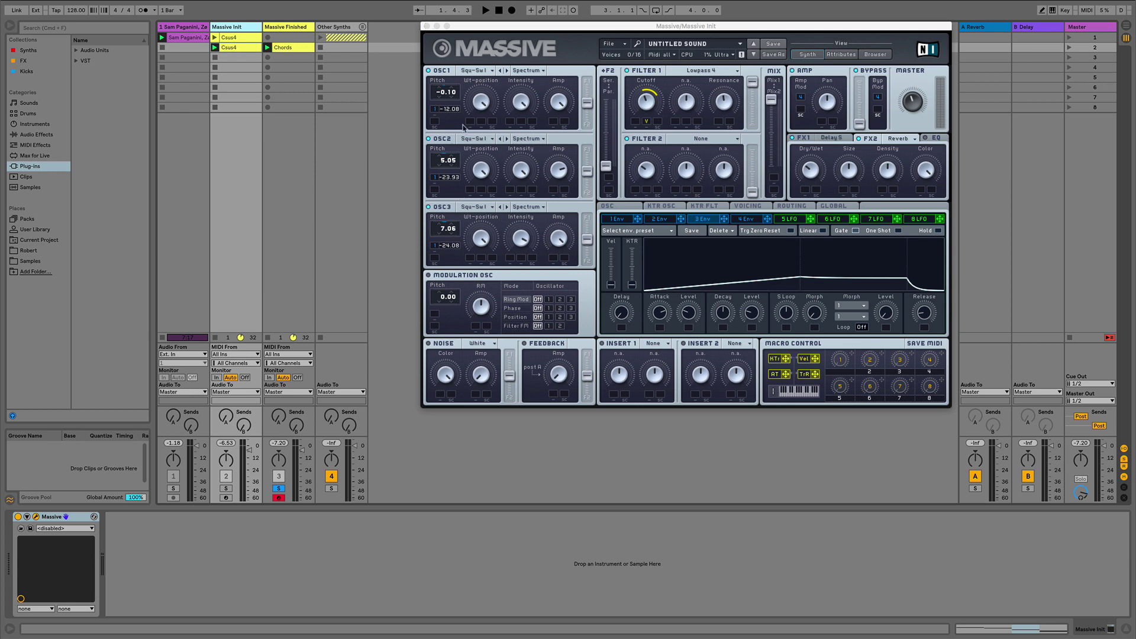
click(294, 28)
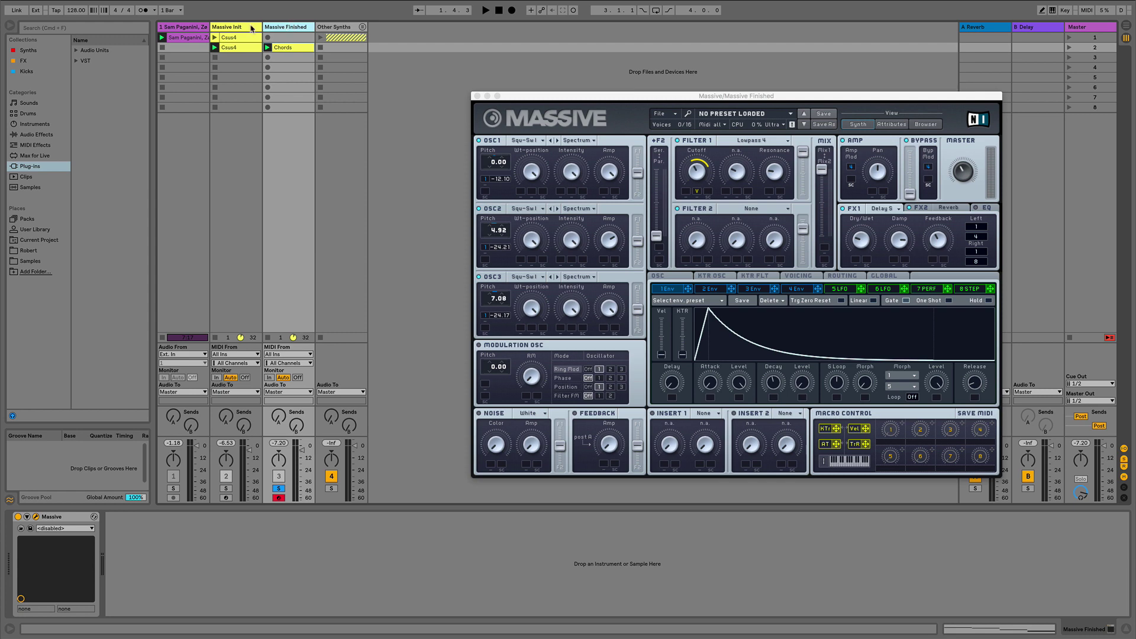
click(232, 28)
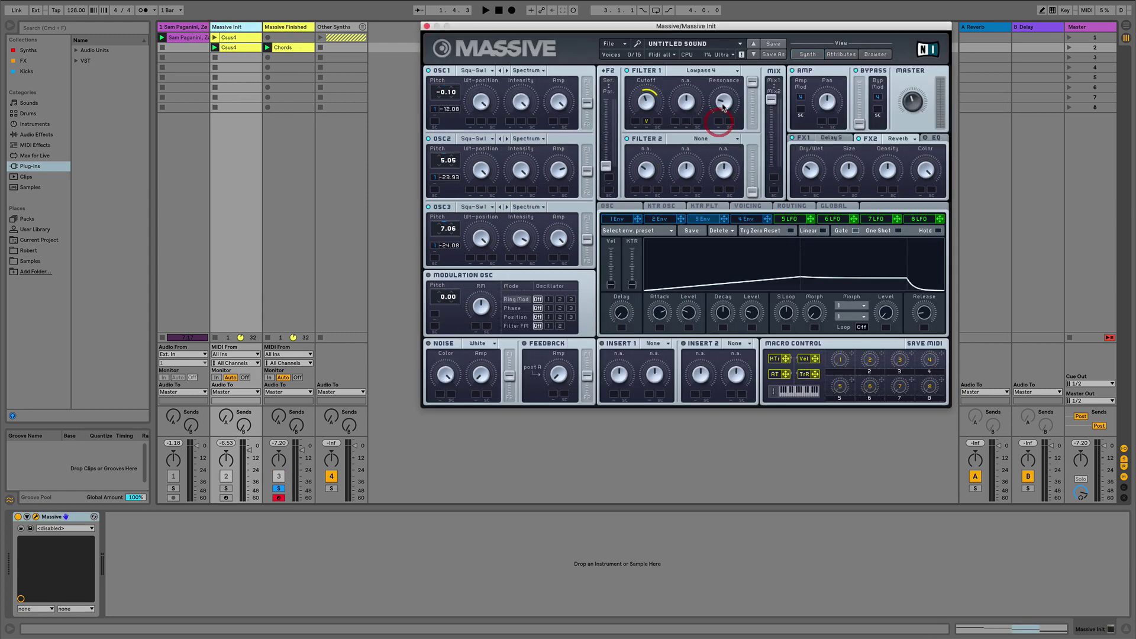
- Review the Voicing, Global, OSC and KTR pages, enable unison Pan Position, and close Massive
click(744, 207)
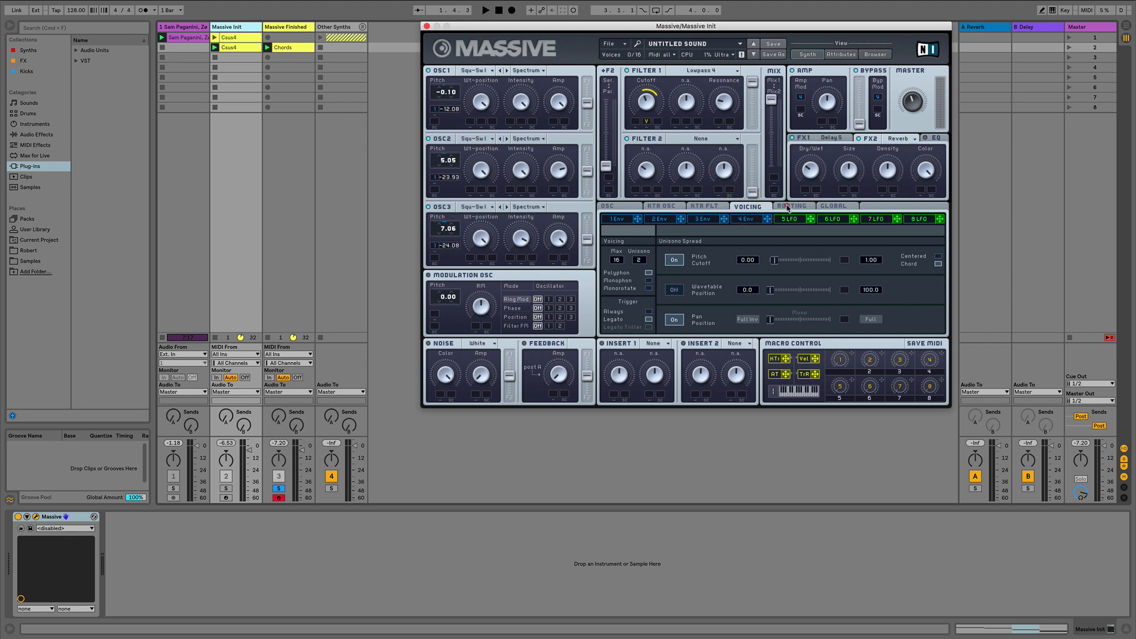
click(787, 207)
click(832, 206)
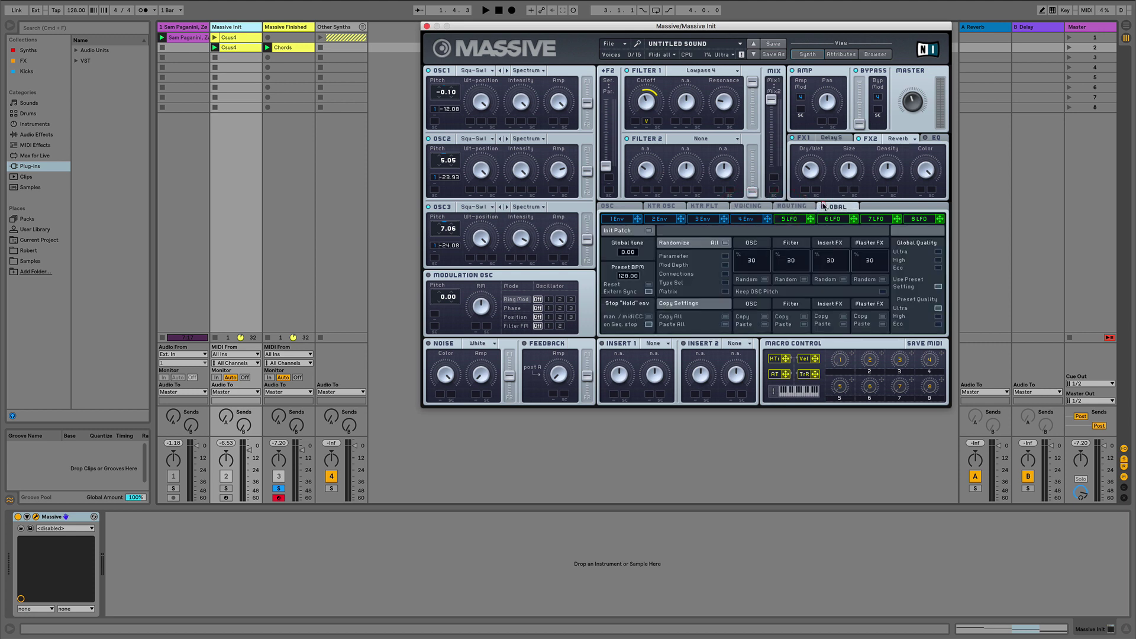
click(624, 206)
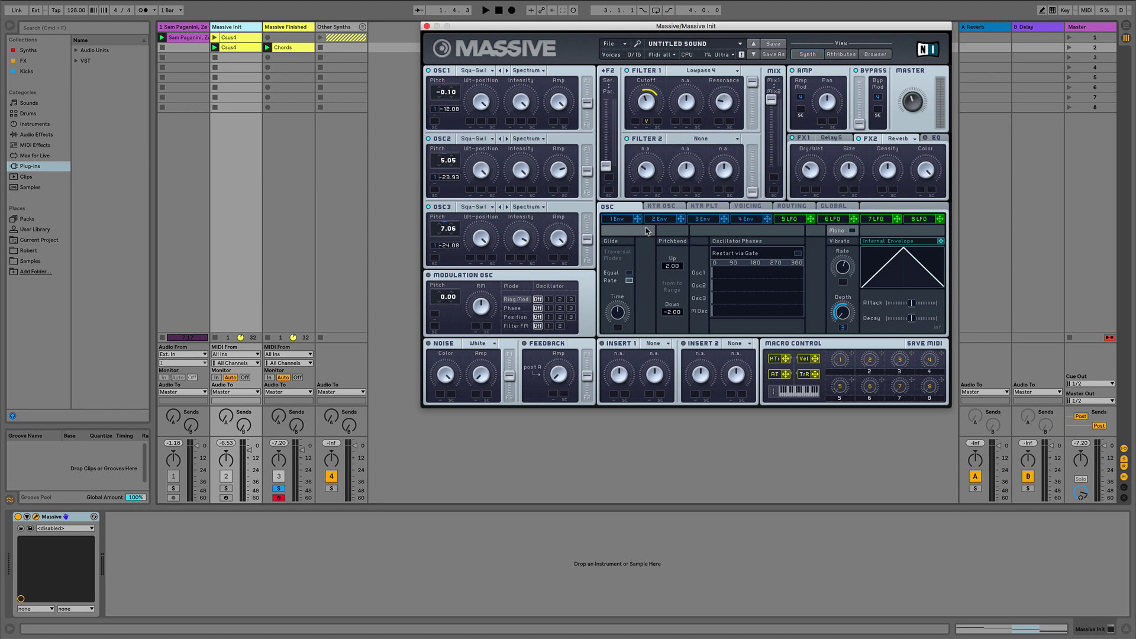
click(666, 206)
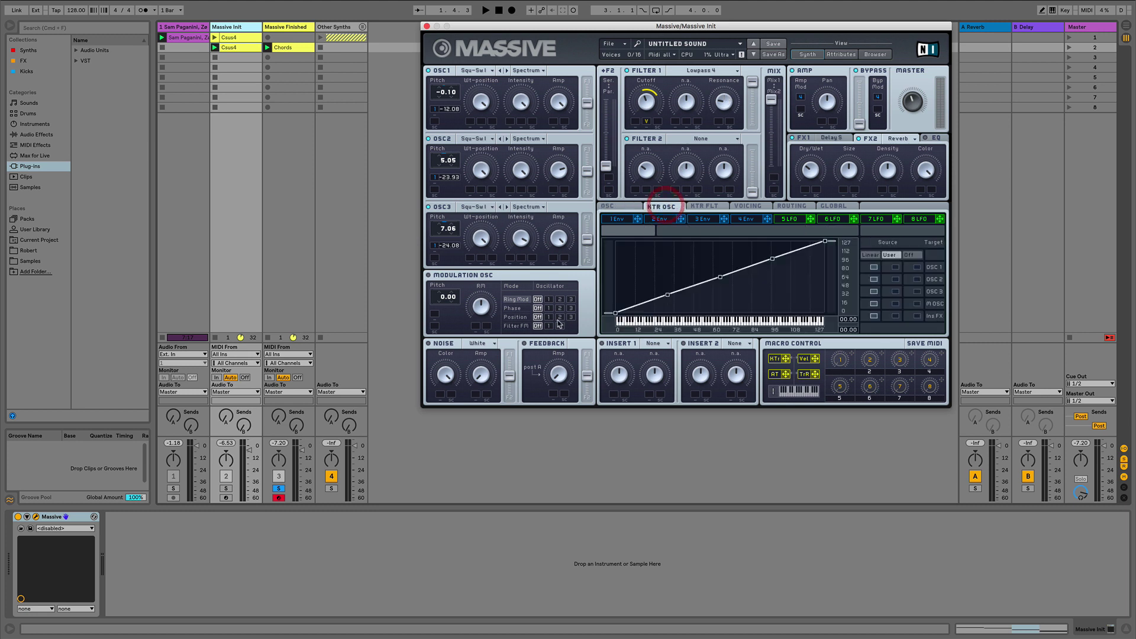
click(748, 207)
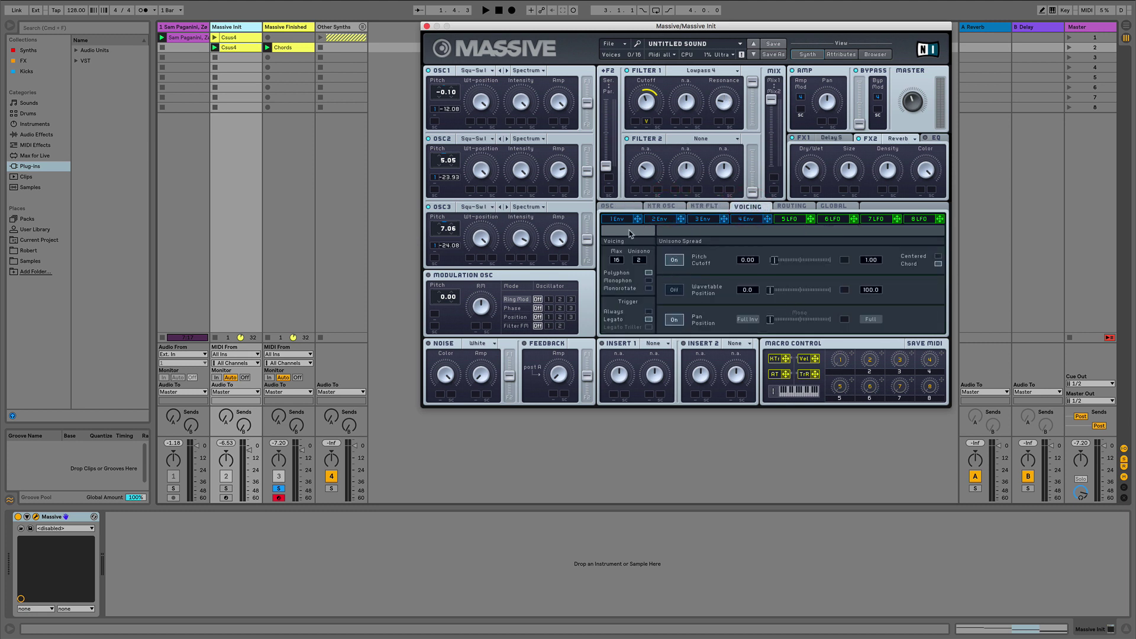
click(675, 320)
click(427, 26)
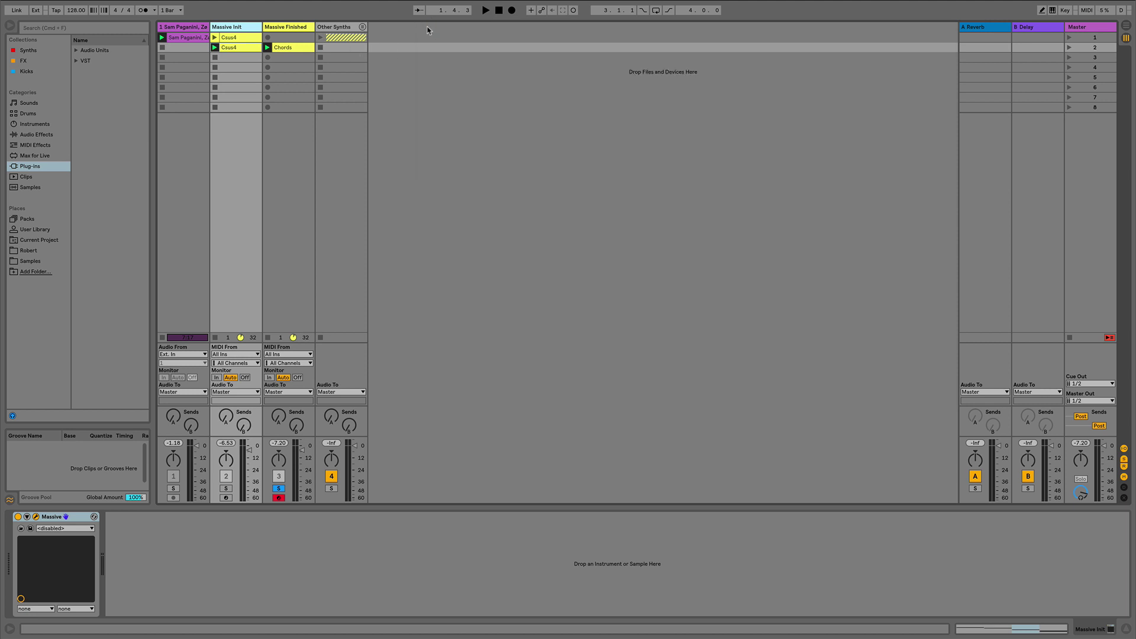
- Unfold Other Synths, solo the Zebra2 track with its Chords clip, and open Zebra2
click(362, 28)
click(382, 34)
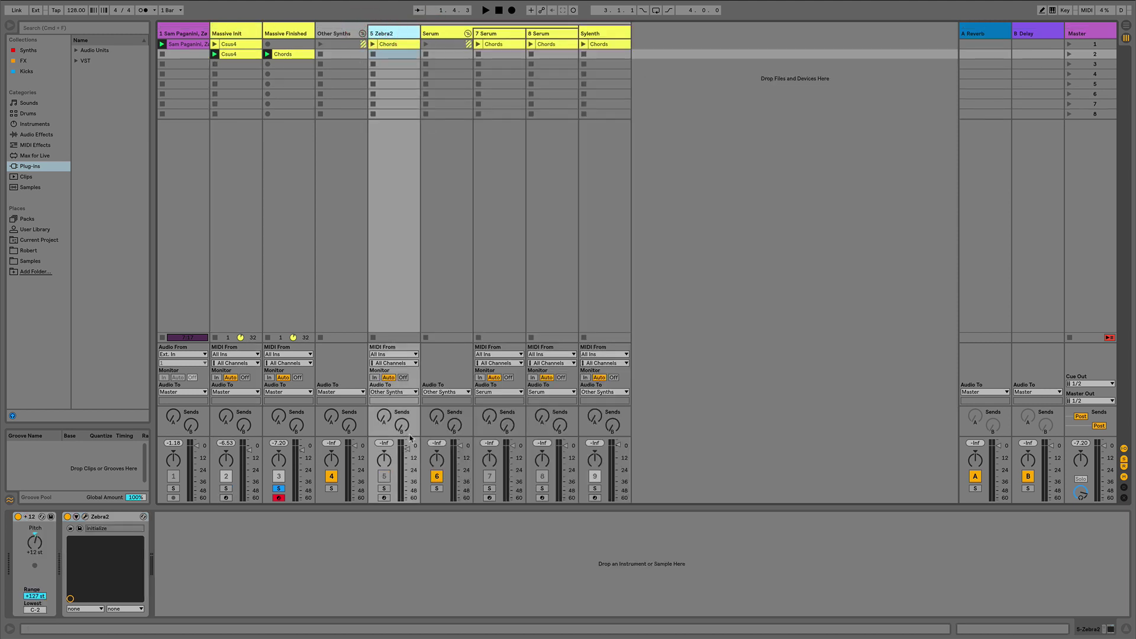
click(384, 489)
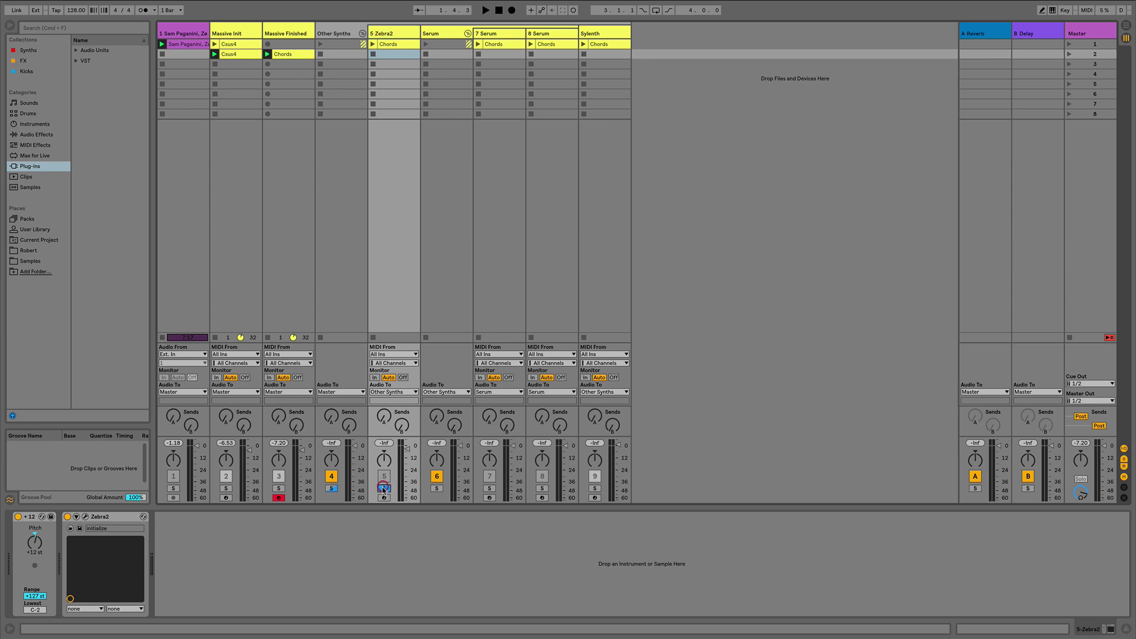
click(397, 45)
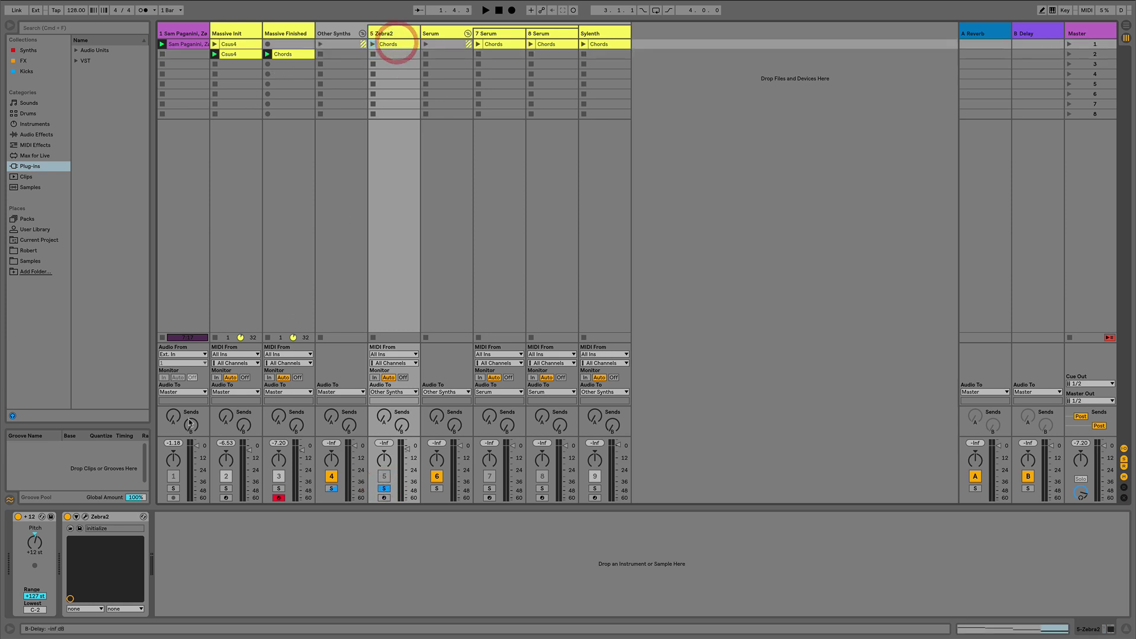
click(86, 517)
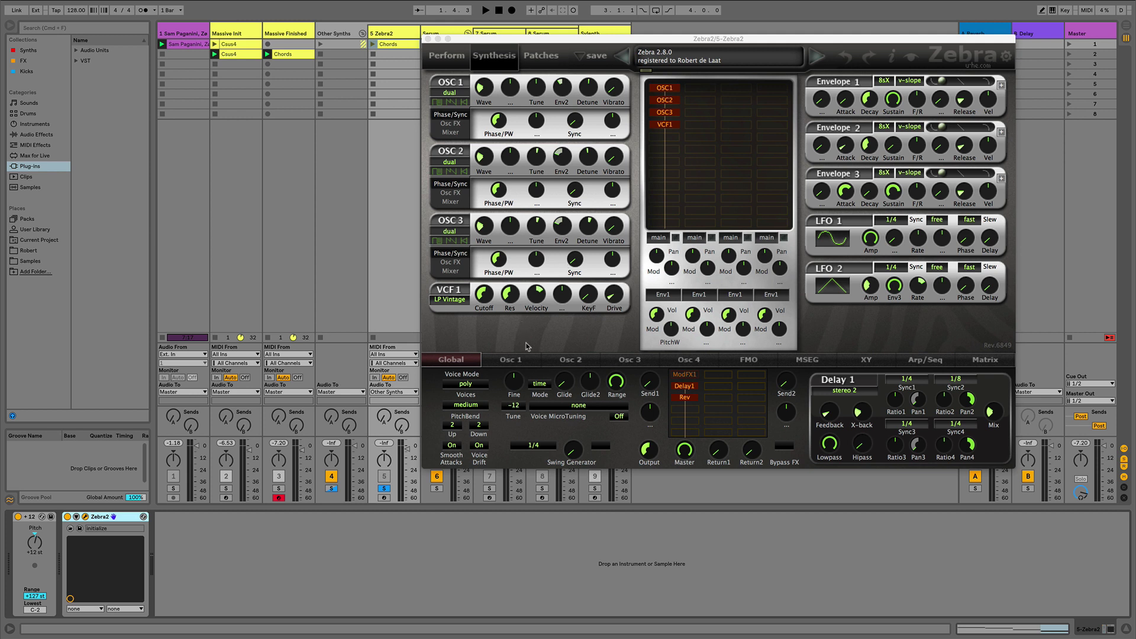
- Show Oscillator 3's waveform editor and switch OSC 1 and OSC 2 to Mixer
click(561, 359)
click(630, 360)
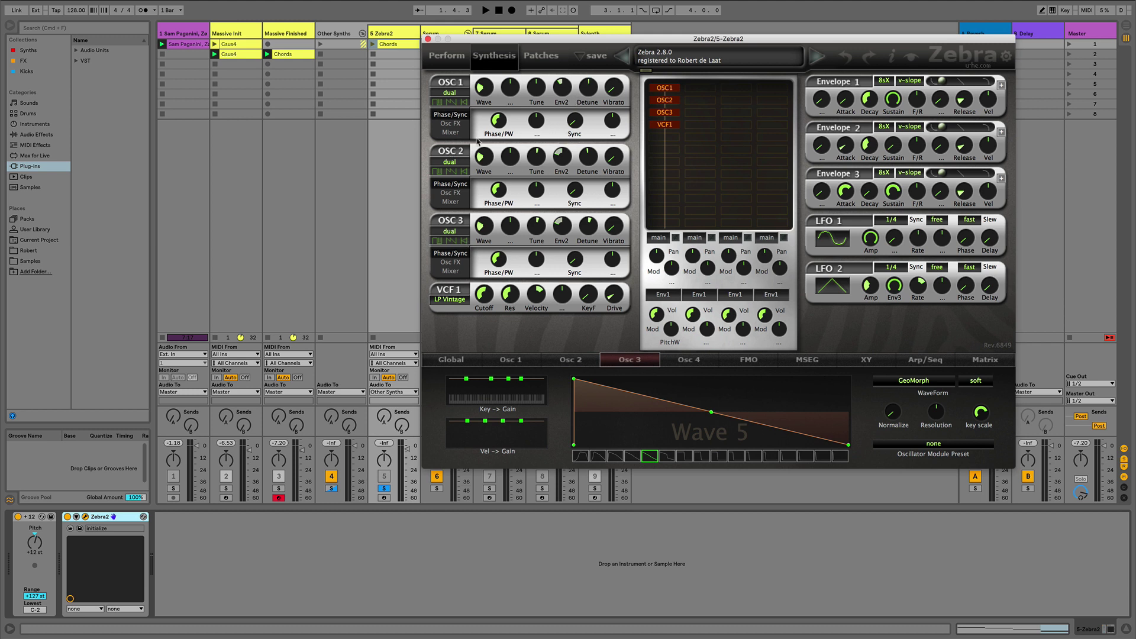
click(460, 137)
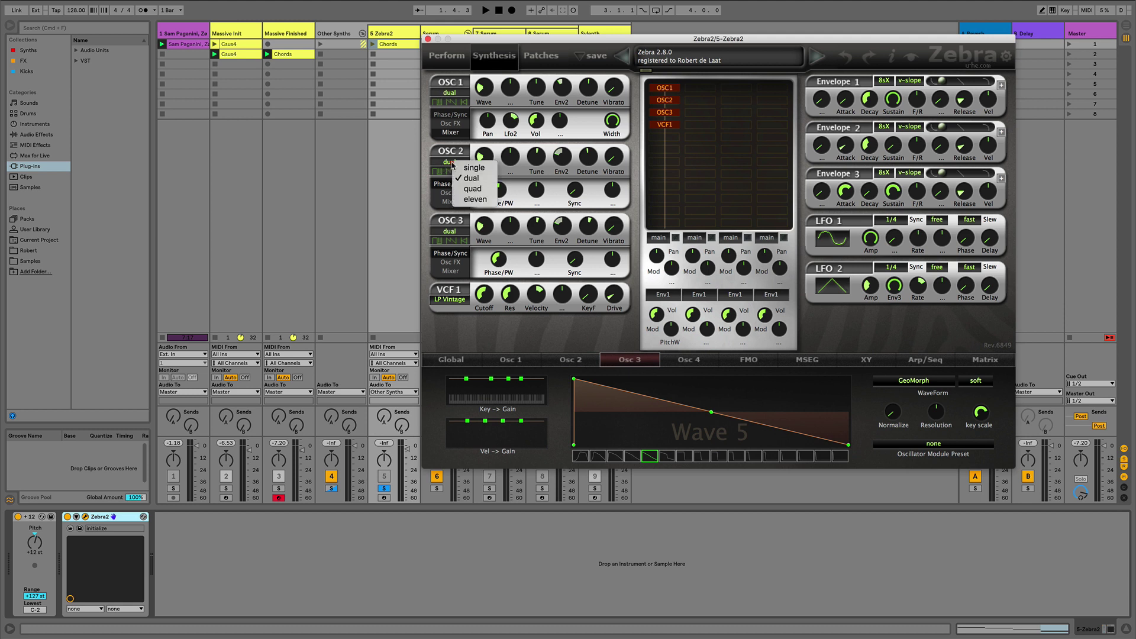
click(451, 193)
click(450, 202)
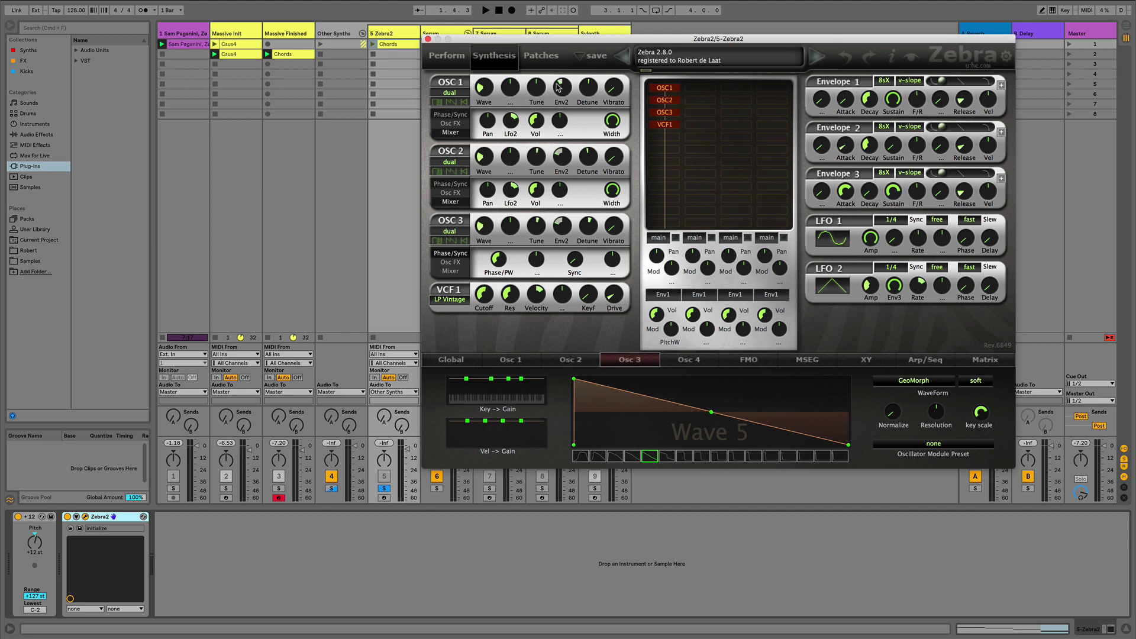
- Check oscillator tunings 0, 5 and 7, OSC 1's detune, and OSC 2's Env2 modulation of -24.00
click(539, 89)
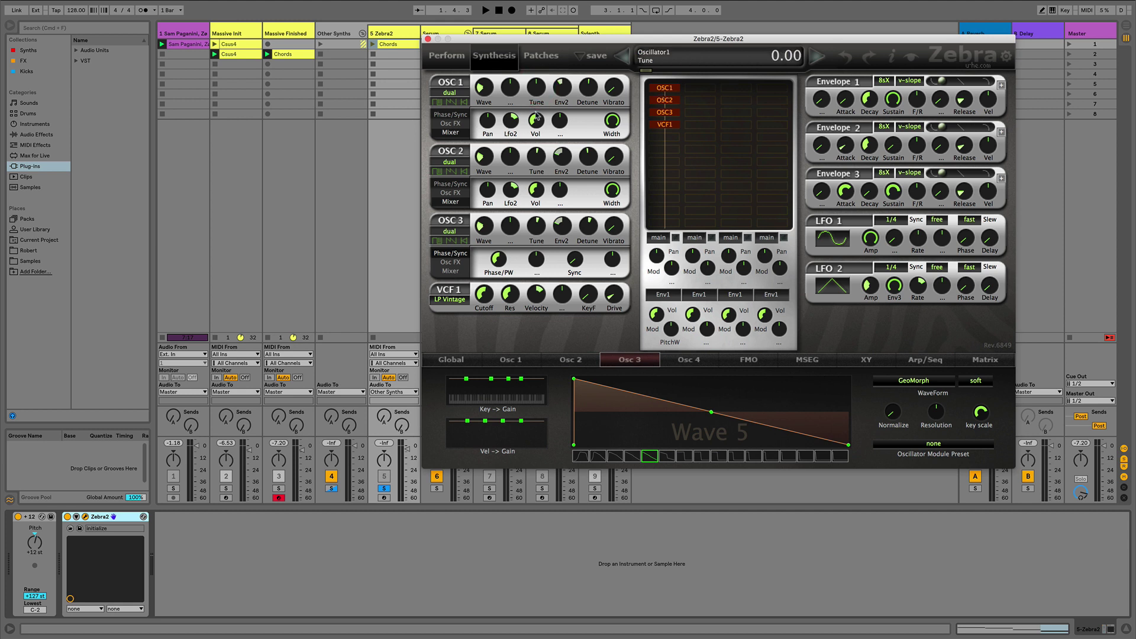
click(536, 157)
click(536, 226)
click(588, 89)
click(560, 166)
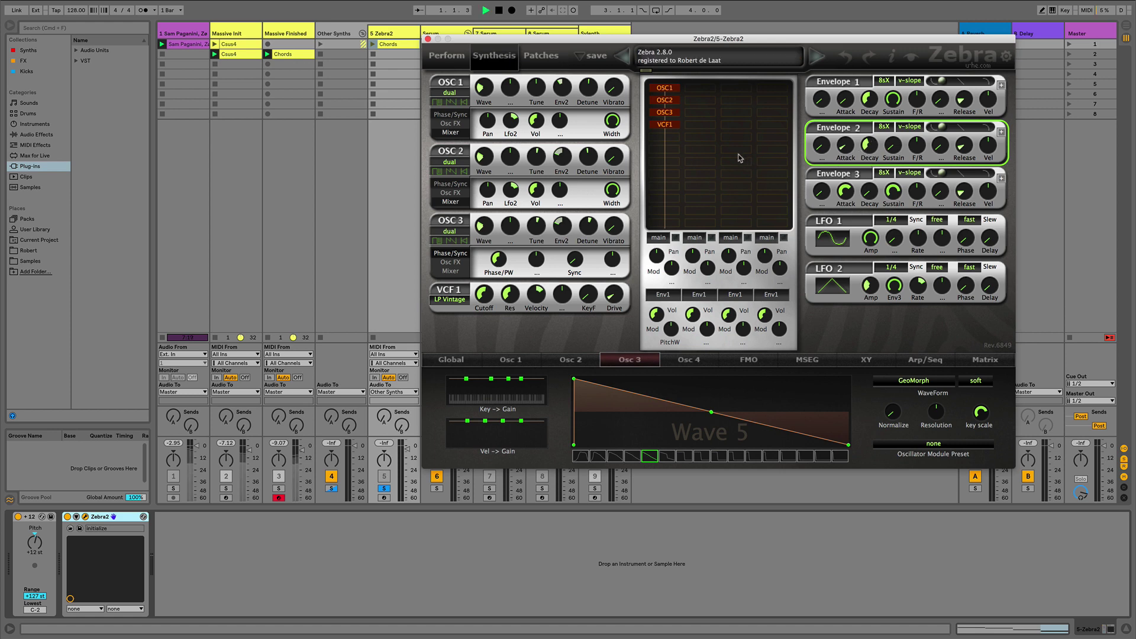
- Reposition the Zebra2 window, stop playback, and raise VCF 1's Velocity amount
drag(450, 39, 529, 53)
click(373, 44)
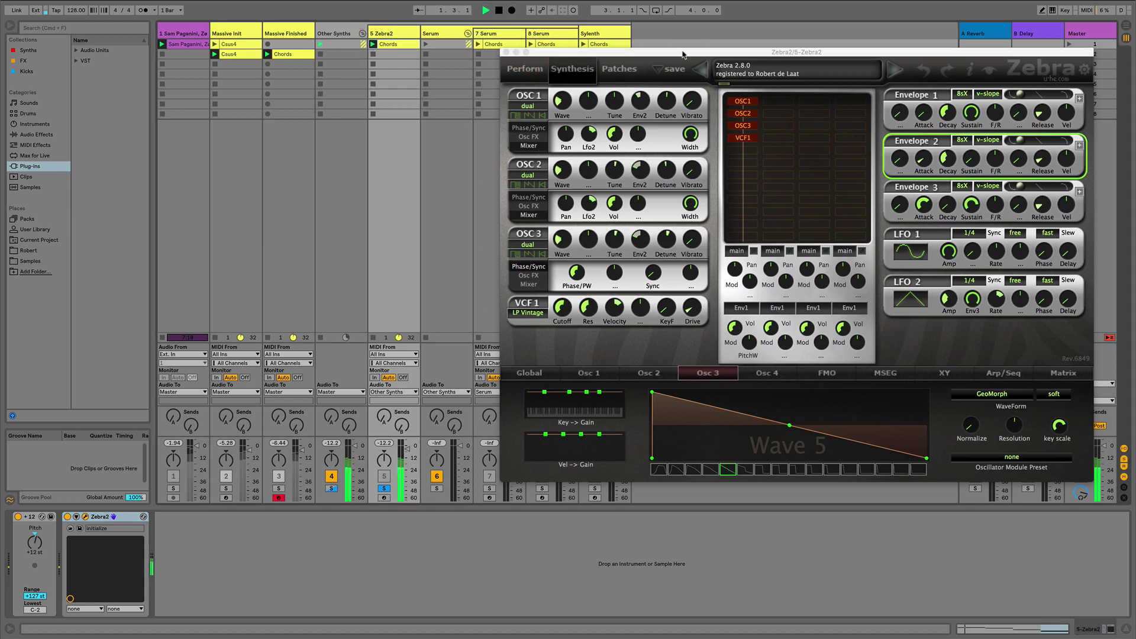
drag(681, 54, 618, 38)
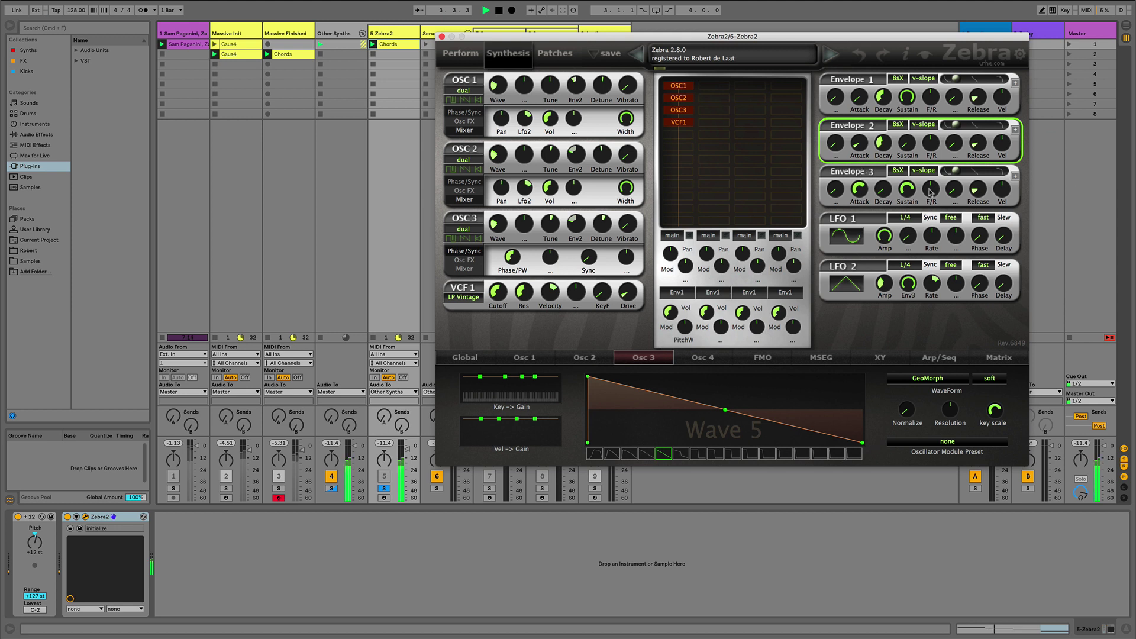
key(space)
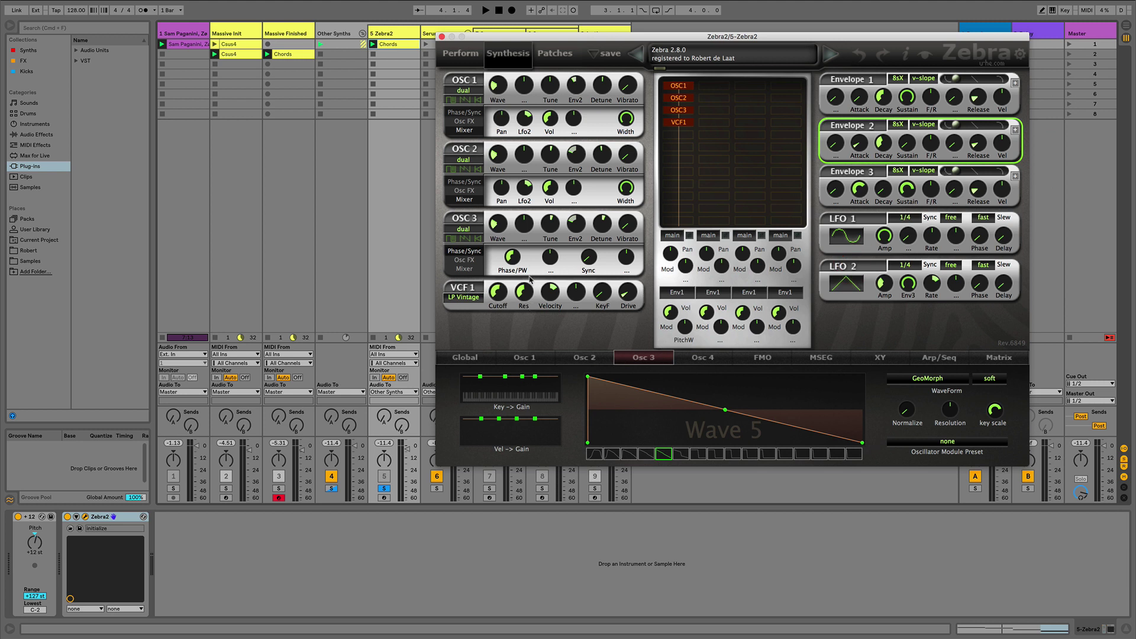
drag(552, 298, 545, 293)
- Review VCF 1's filter types keeping LP Vintage, and switch OSC 3 to Mixer
click(467, 298)
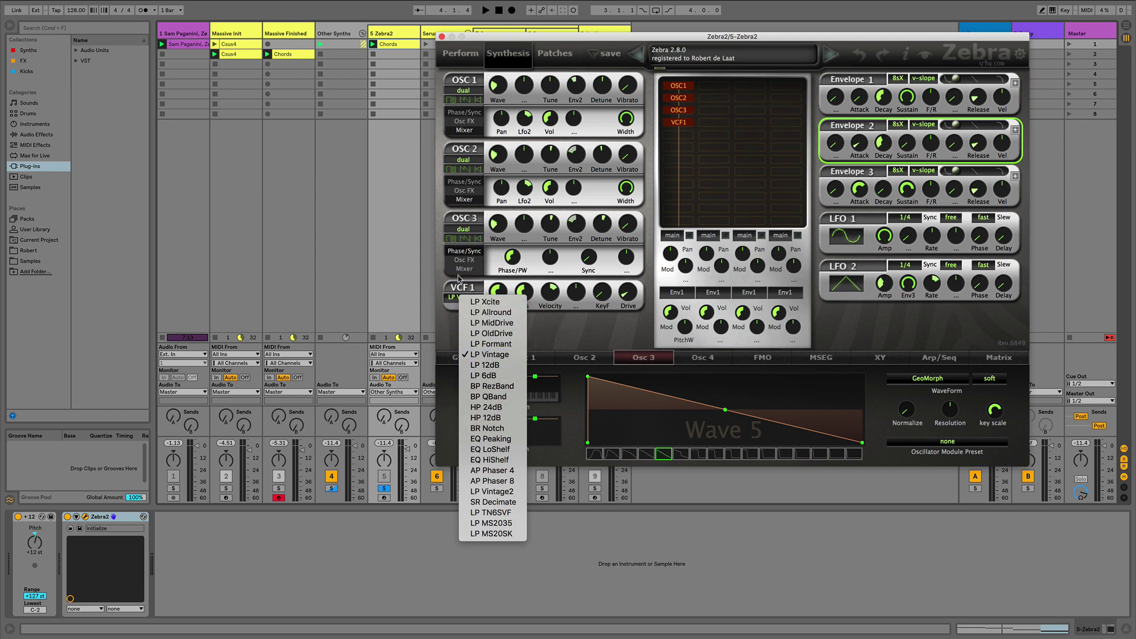
click(454, 301)
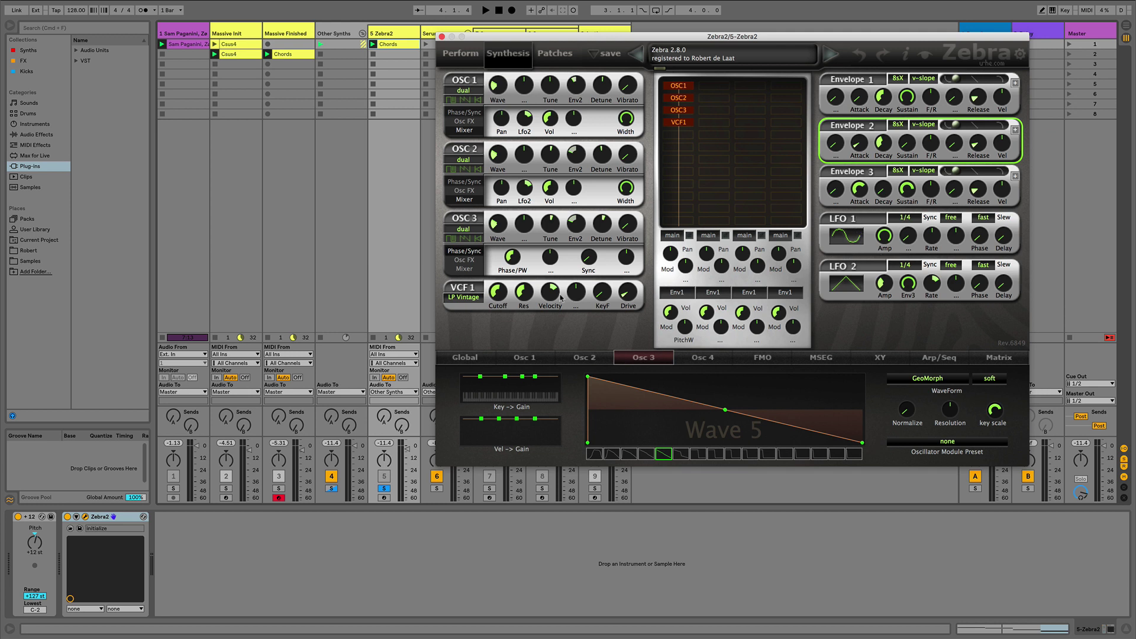
click(467, 269)
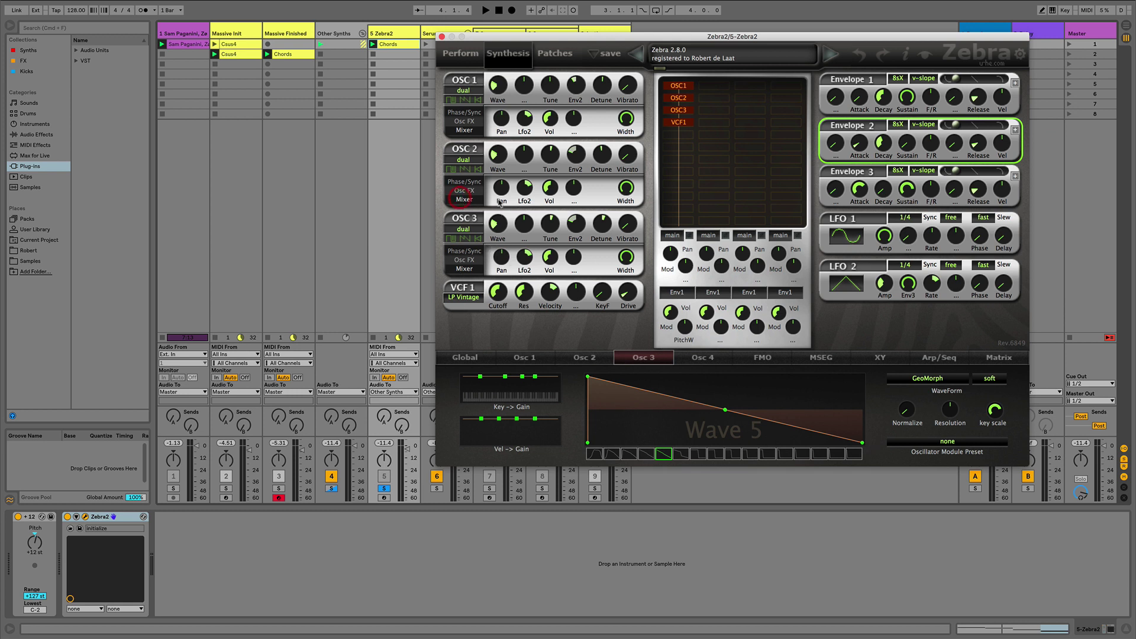
- Review Zebra2's LFO 2 modulation on oscillator 1 and its Delay1 and reverb settings, then close Zebra2
click(528, 127)
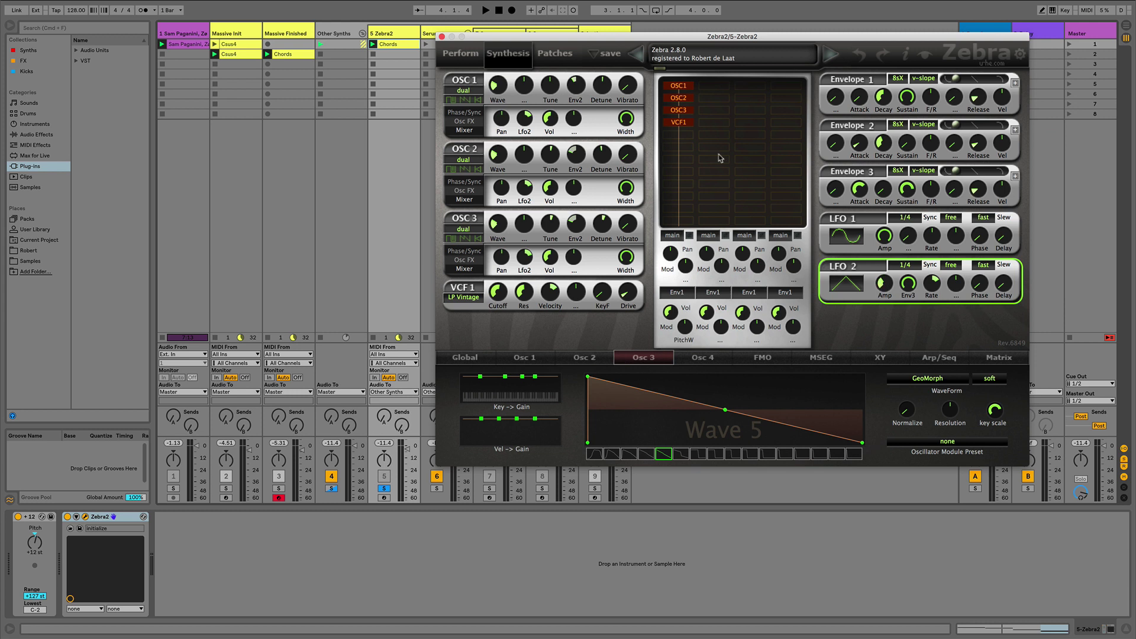
click(473, 357)
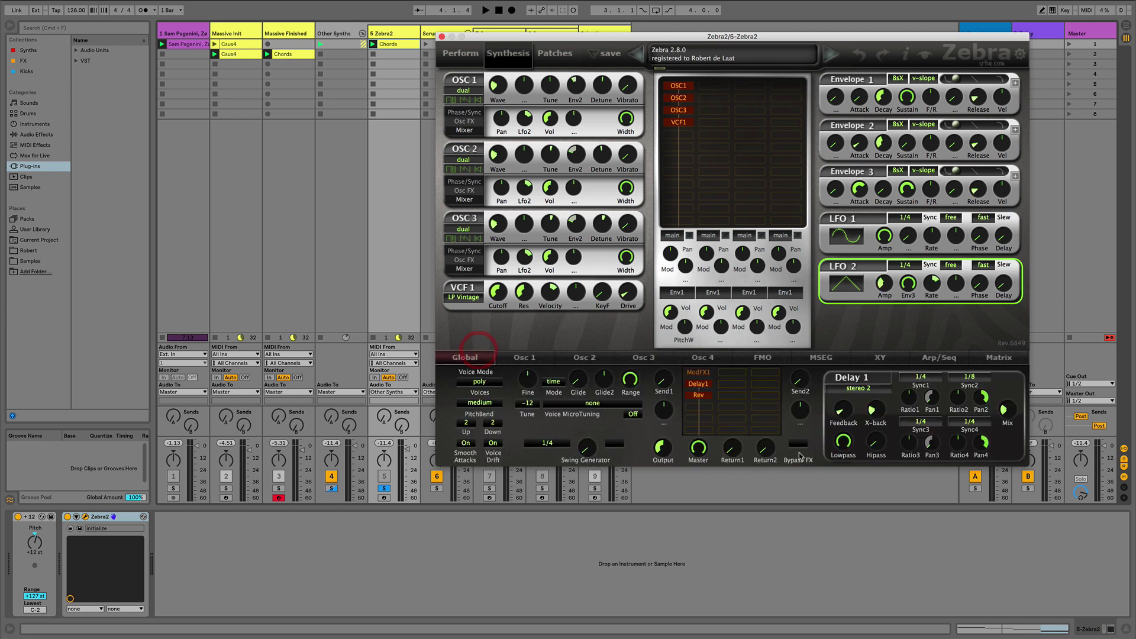
click(705, 384)
click(707, 399)
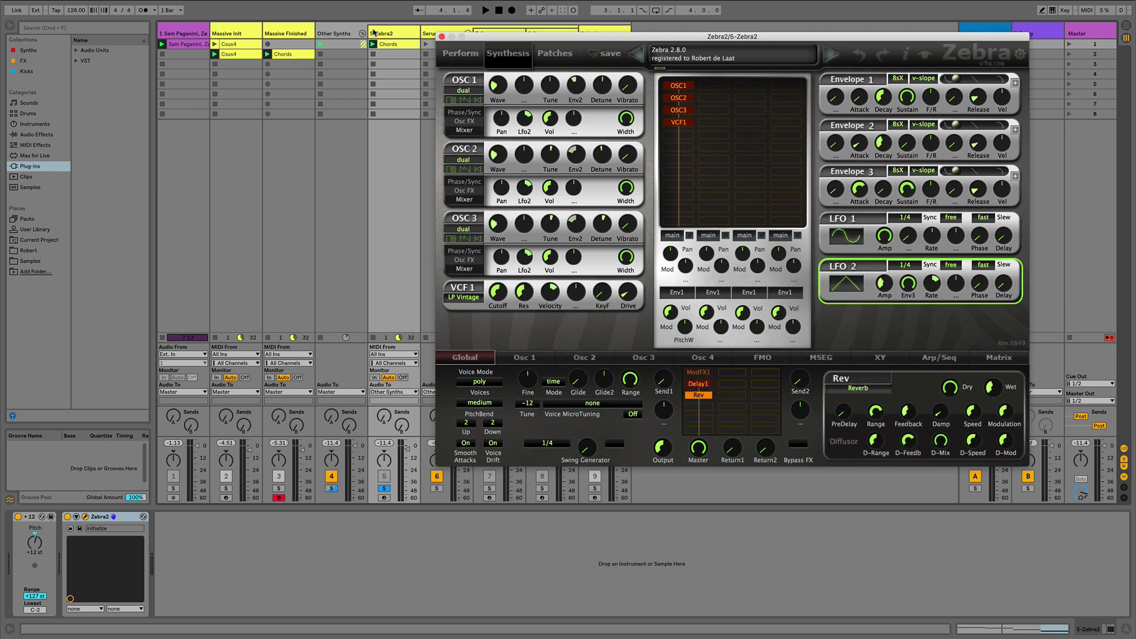
click(441, 36)
- Open track 7's Serum and compare it with track 8, toggling the sub oscillator on and off
click(434, 34)
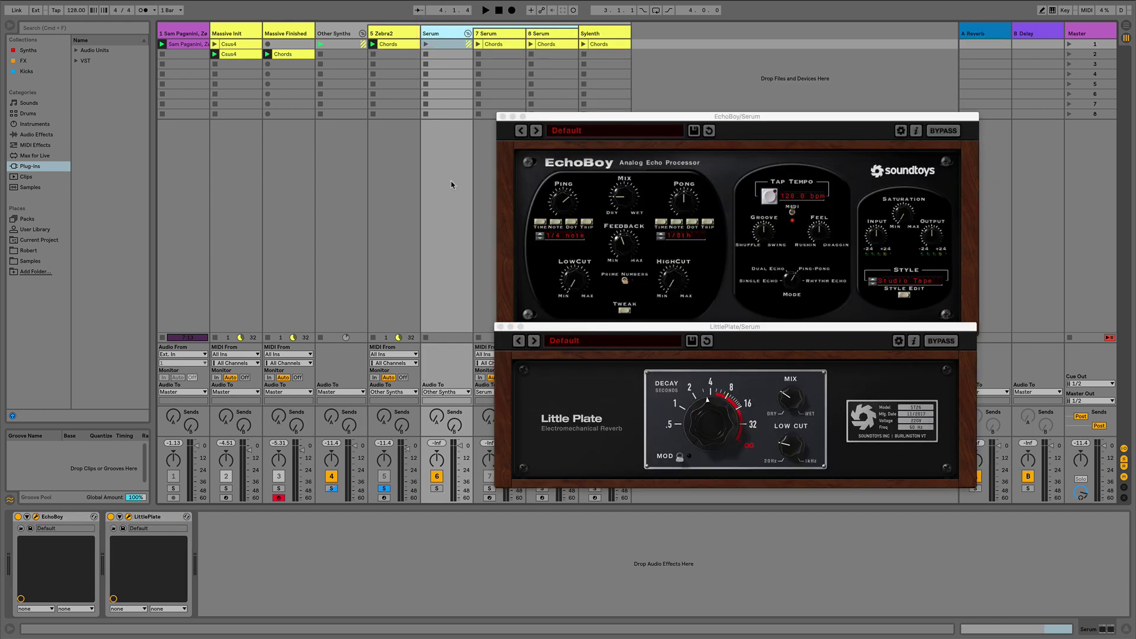
click(482, 33)
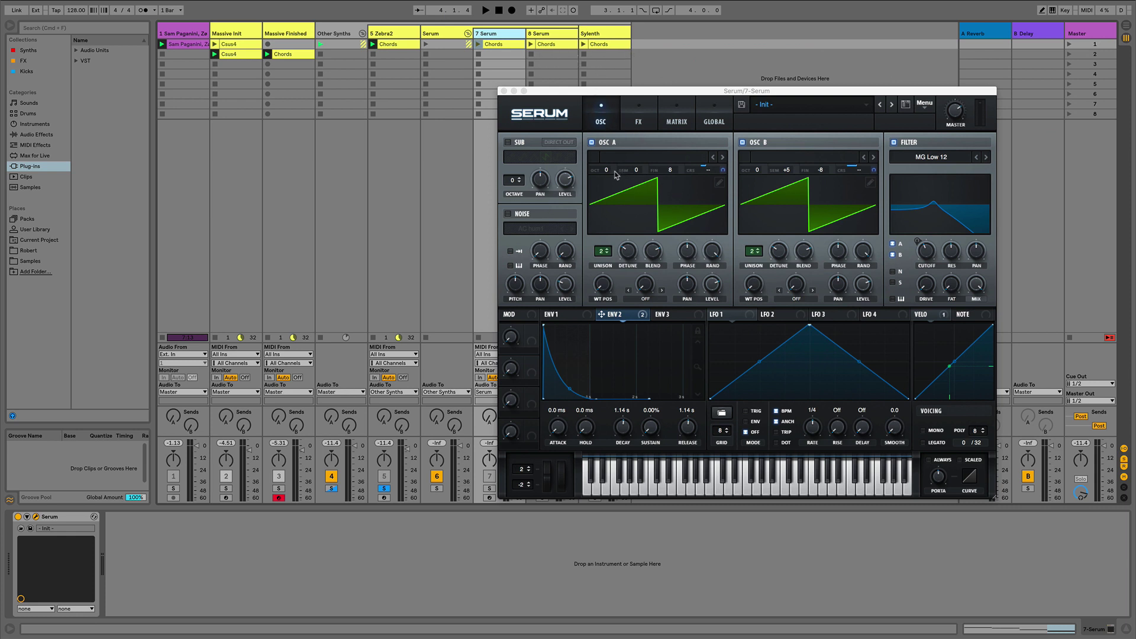
click(539, 34)
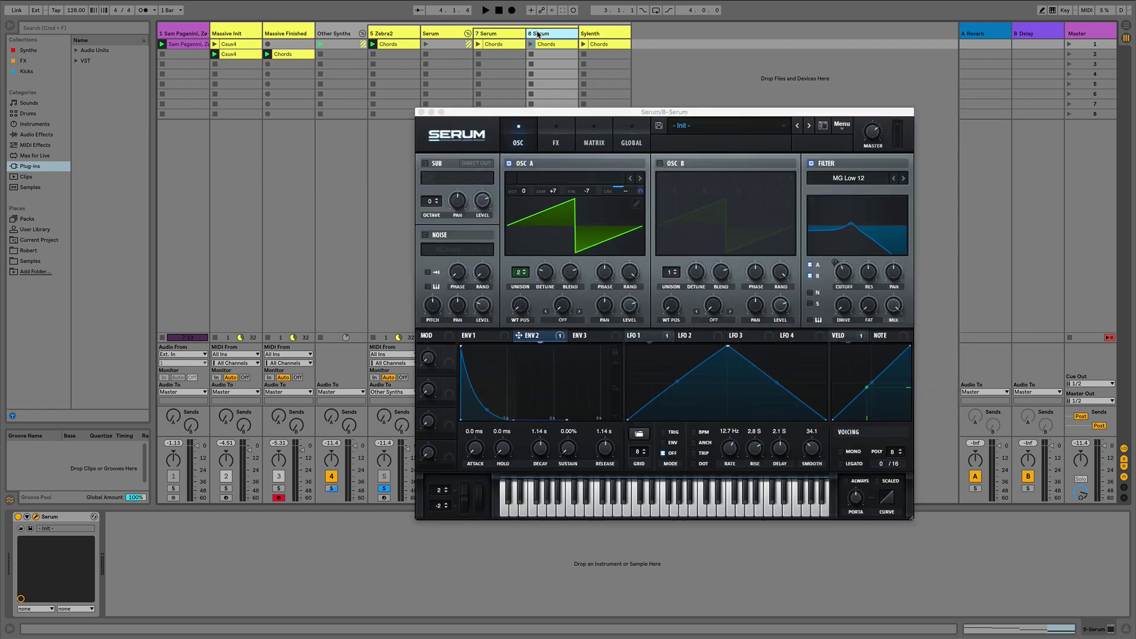
click(496, 32)
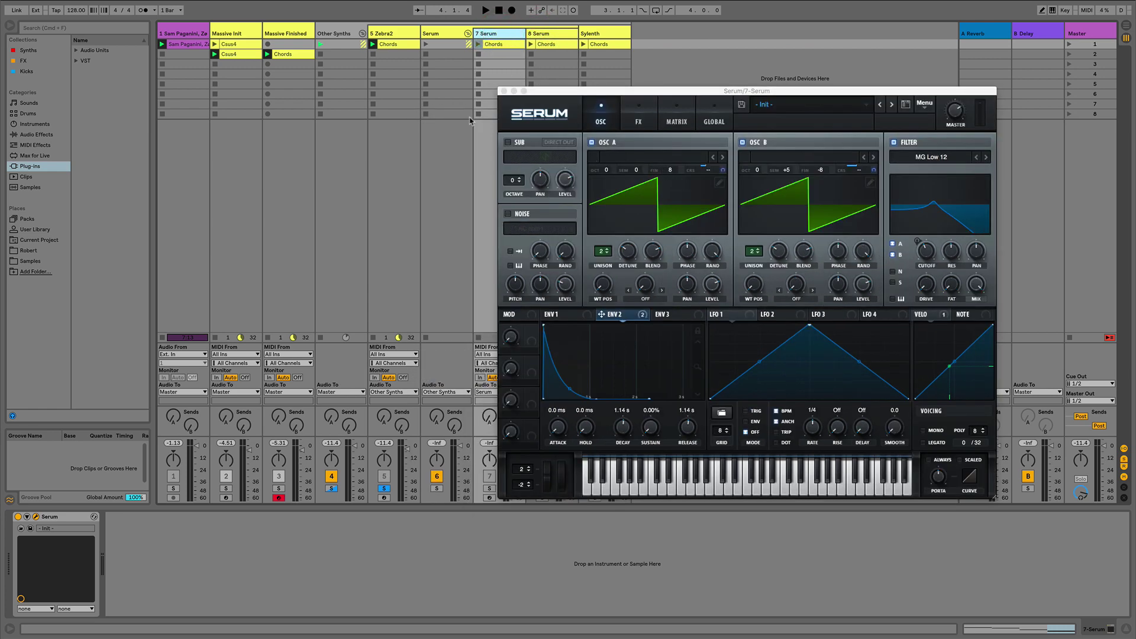
click(508, 142)
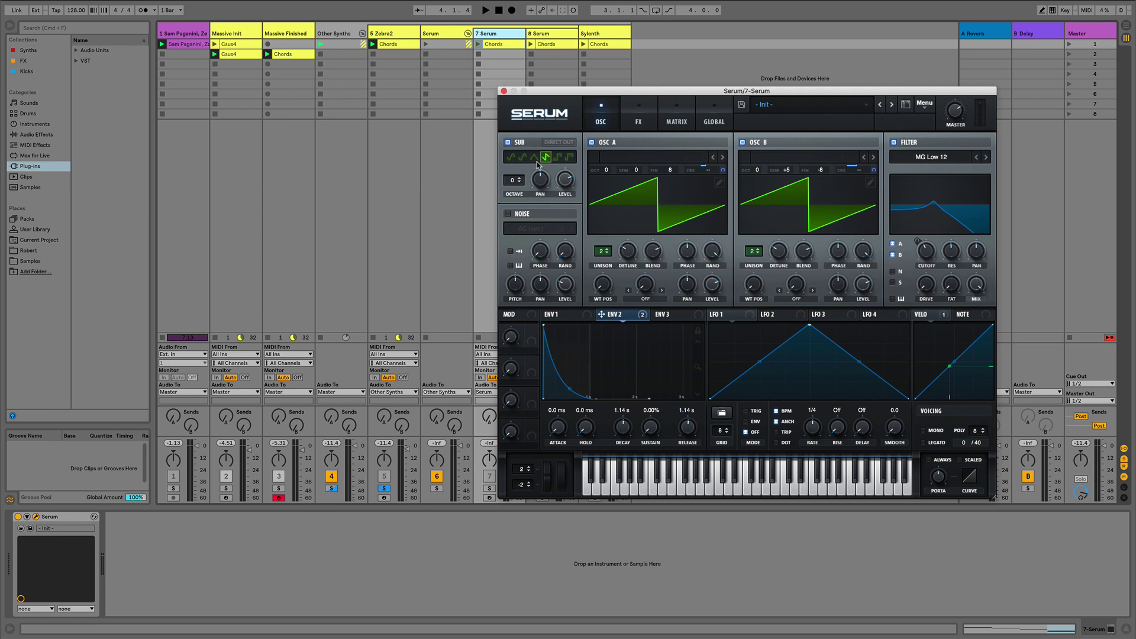
click(508, 142)
drag(589, 92, 566, 87)
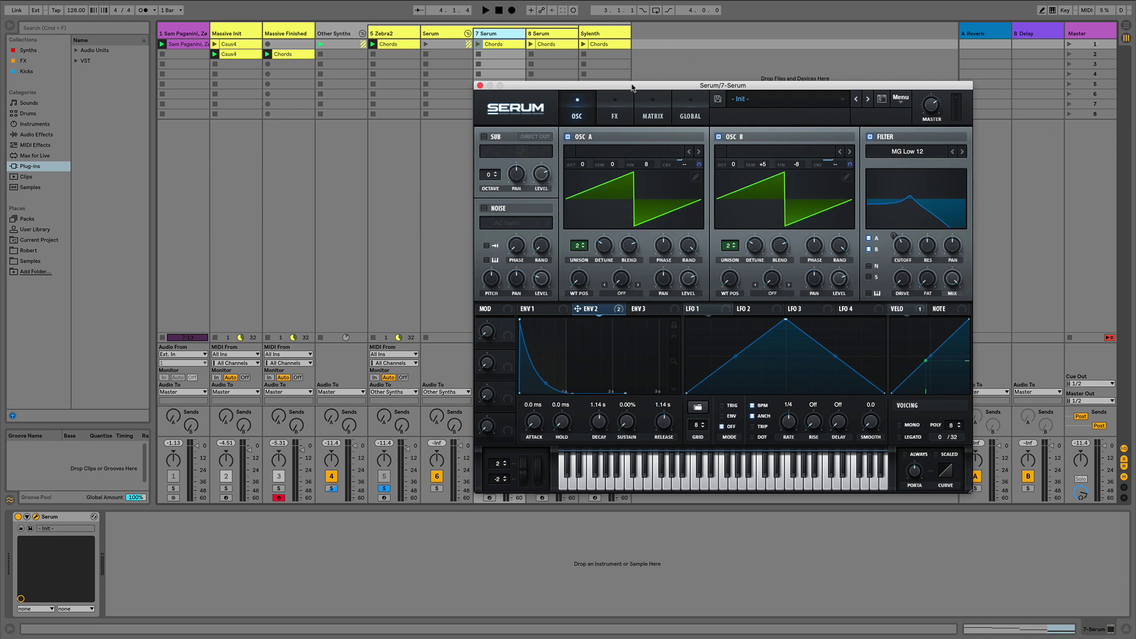
- Check Env 2's coarse-pitch modulation on track 7 (OSC A -12, OSC B -24), then view track 8's Serum
click(549, 42)
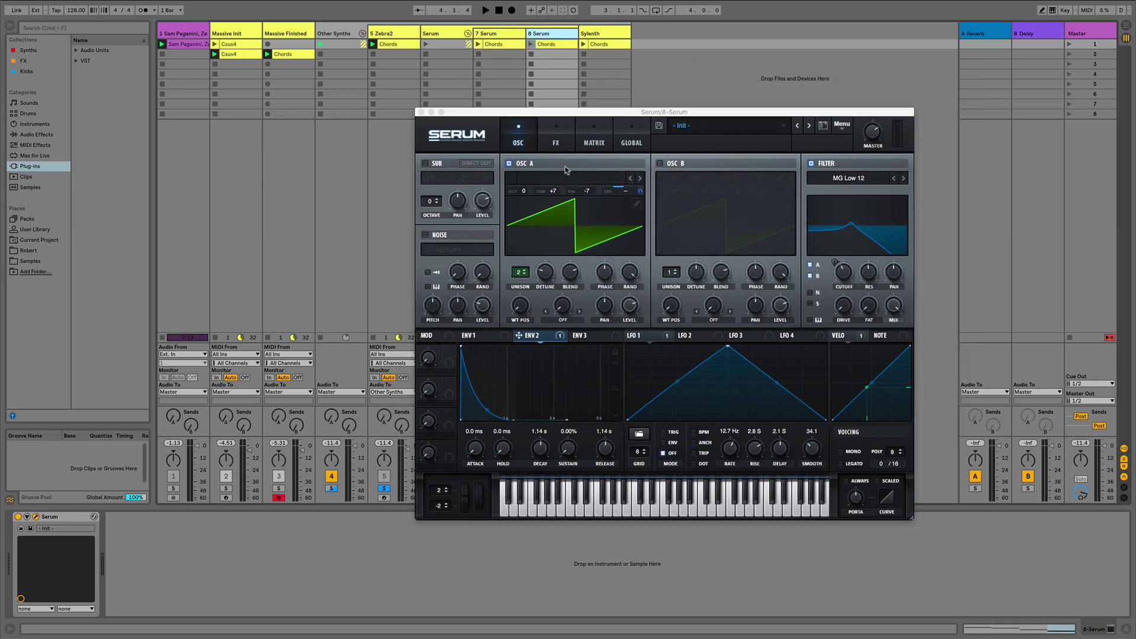
click(498, 34)
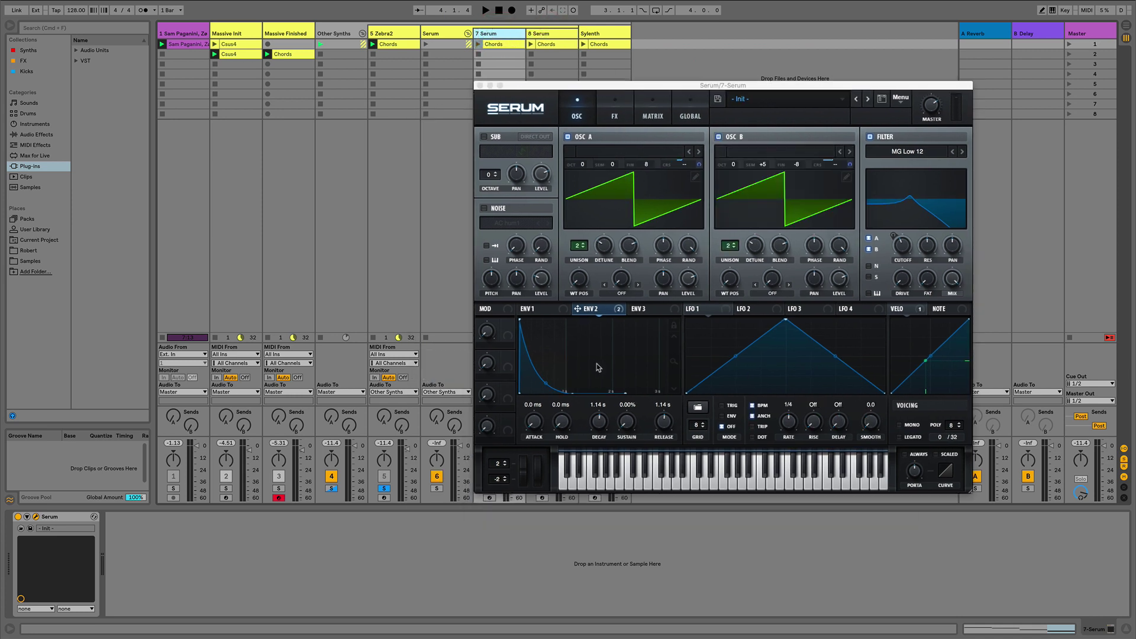
mouse_move(600, 312)
click(700, 162)
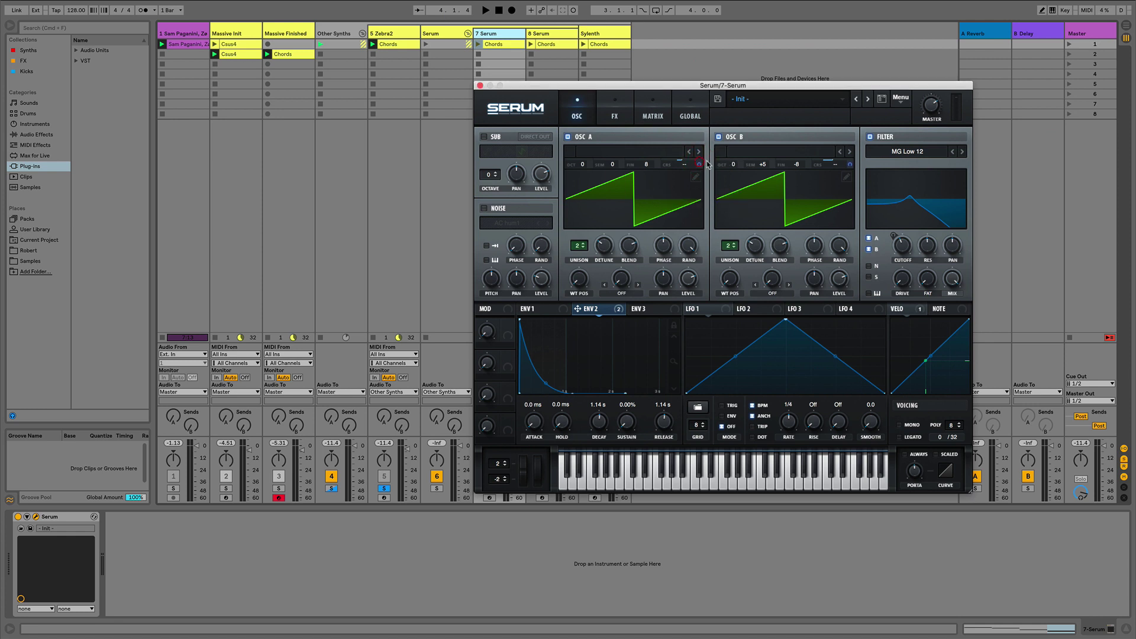
click(849, 165)
click(542, 34)
click(642, 192)
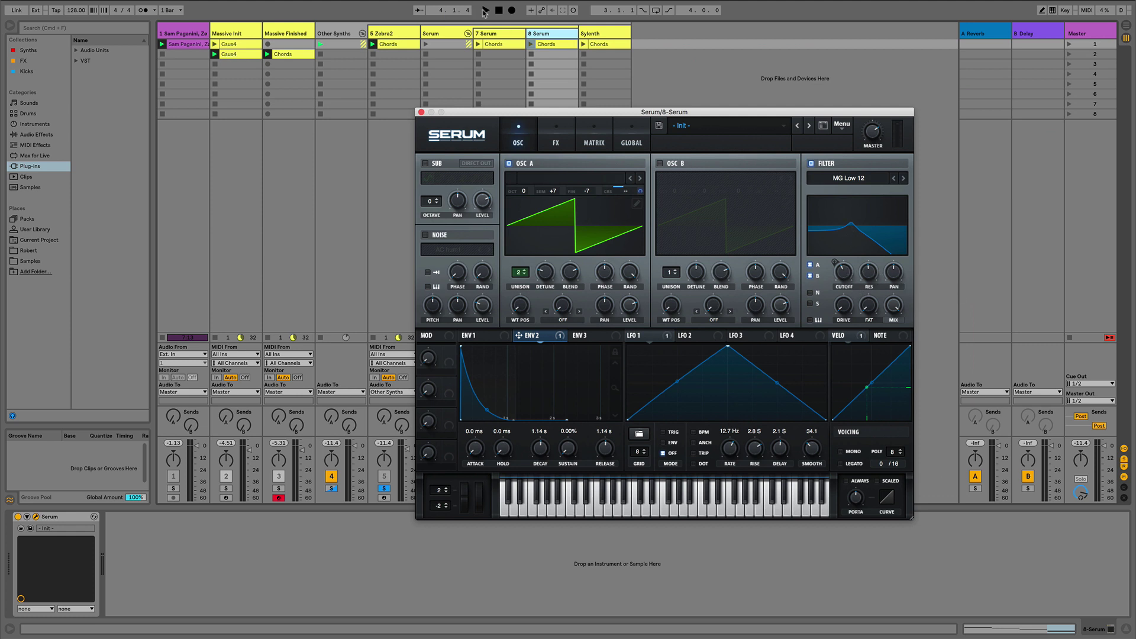
- Launch the Serum Chords clip and solo track 4 on its own
click(479, 45)
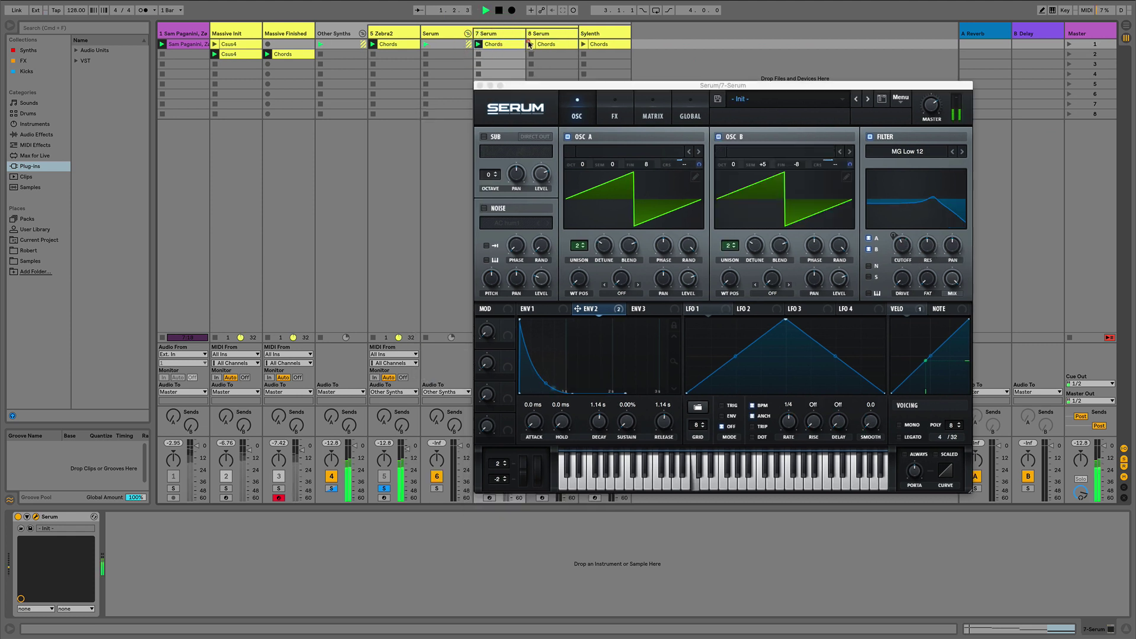
click(530, 45)
drag(487, 112, 654, 64)
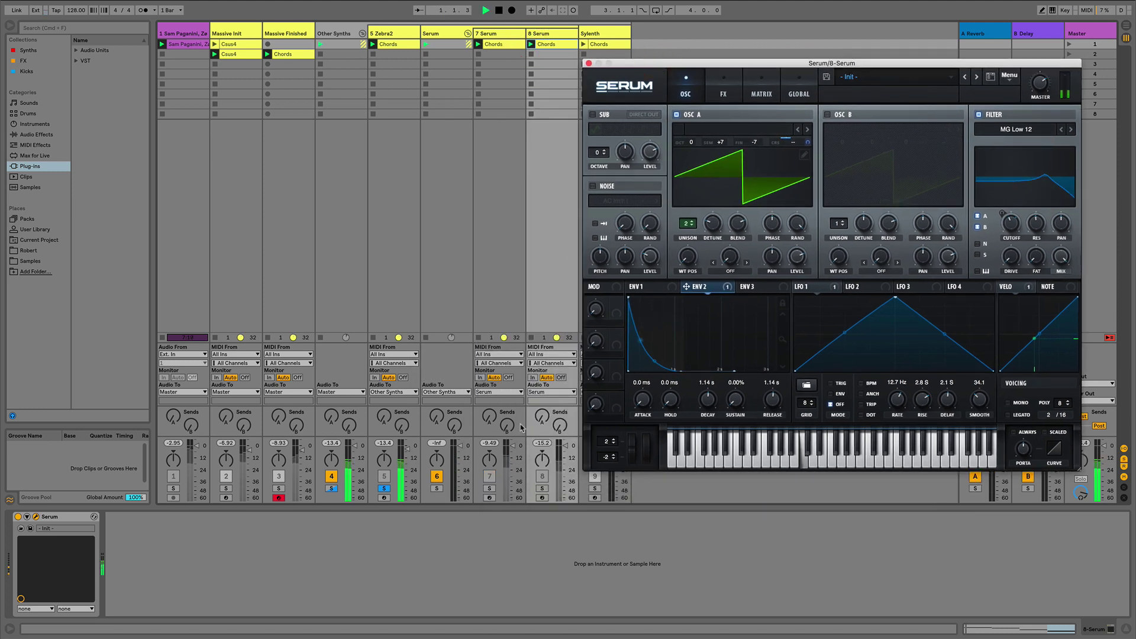
click(389, 478)
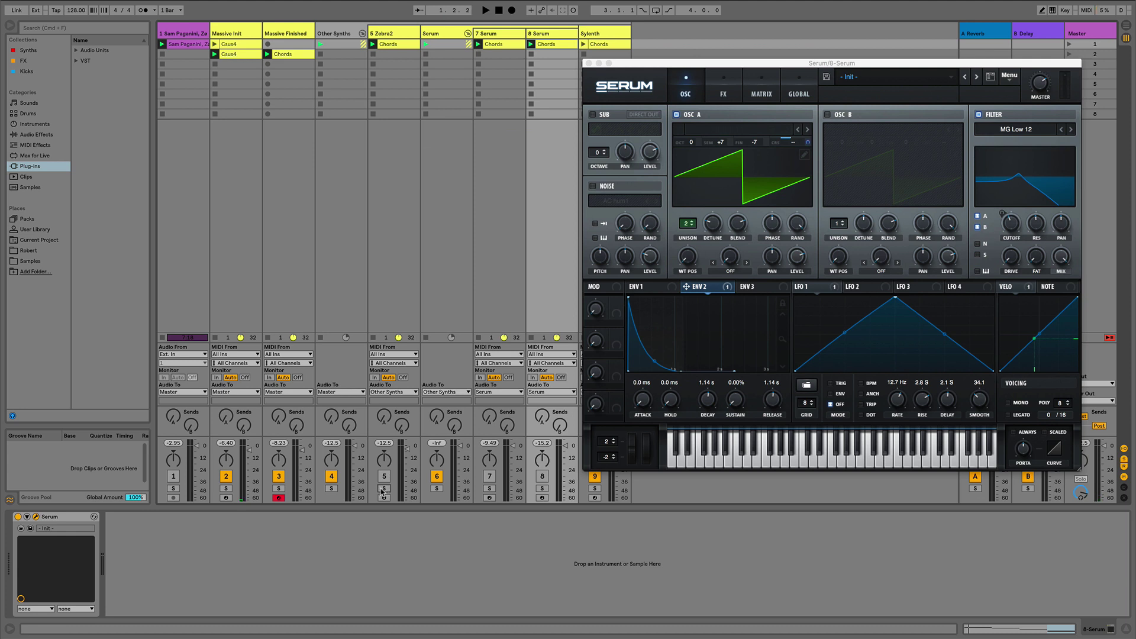
click(384, 489)
click(331, 488)
- Bring the Serum tracks back into the mix, play, and fold the Serum group
click(489, 477)
click(542, 477)
key(space)
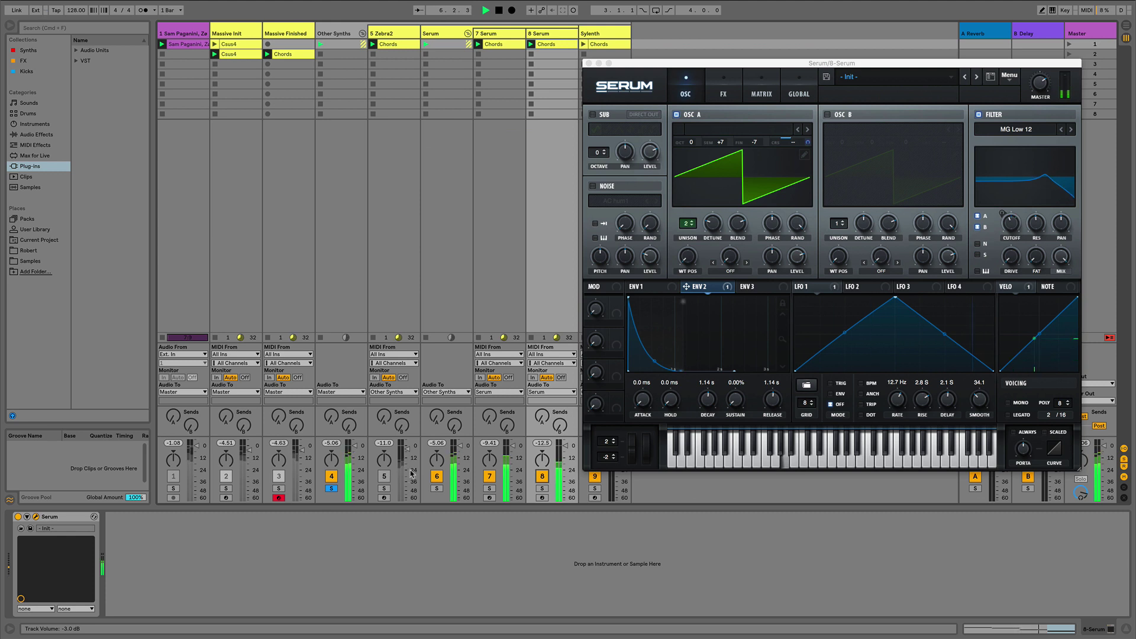
click(446, 34)
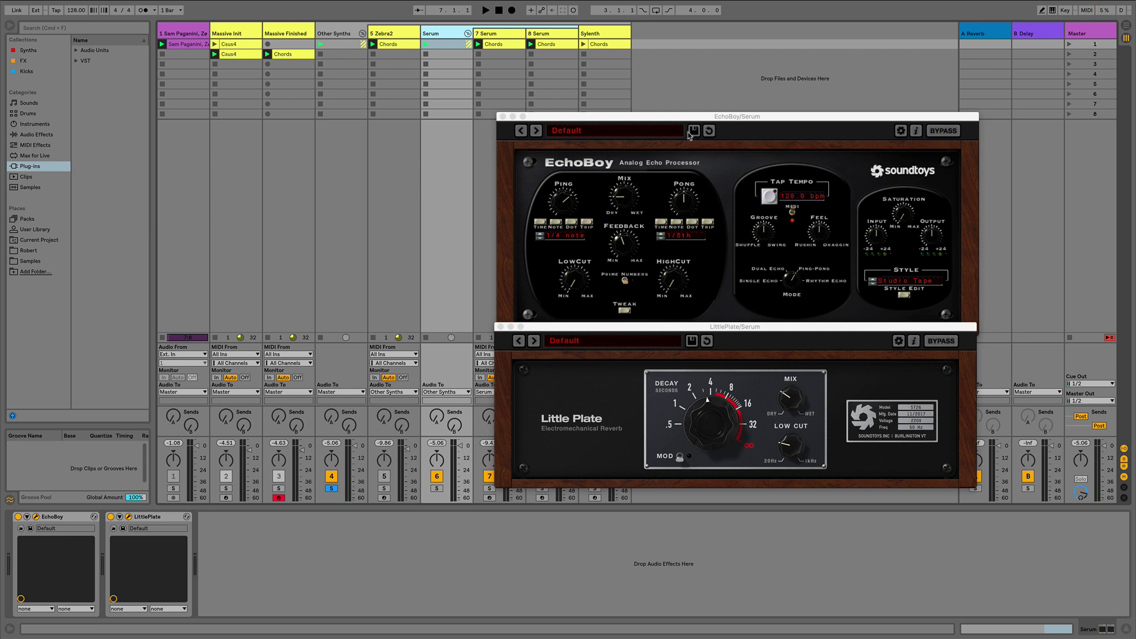
click(468, 33)
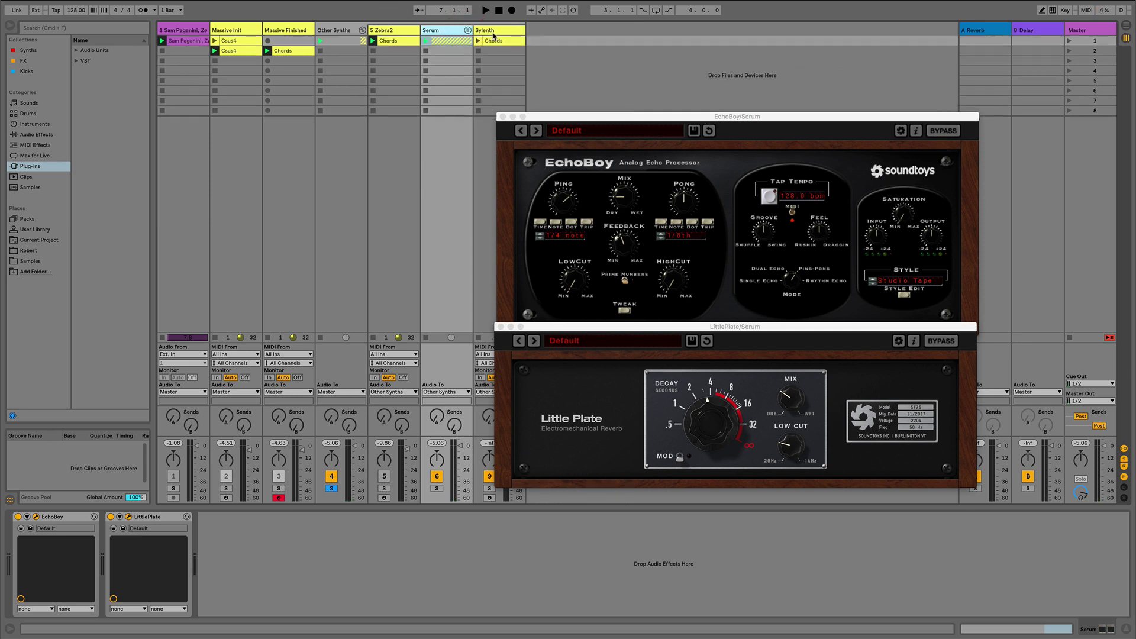
- Solo the Sylenth track and open its Sylenth1 instrument window
click(495, 30)
click(491, 489)
click(86, 517)
click(86, 517)
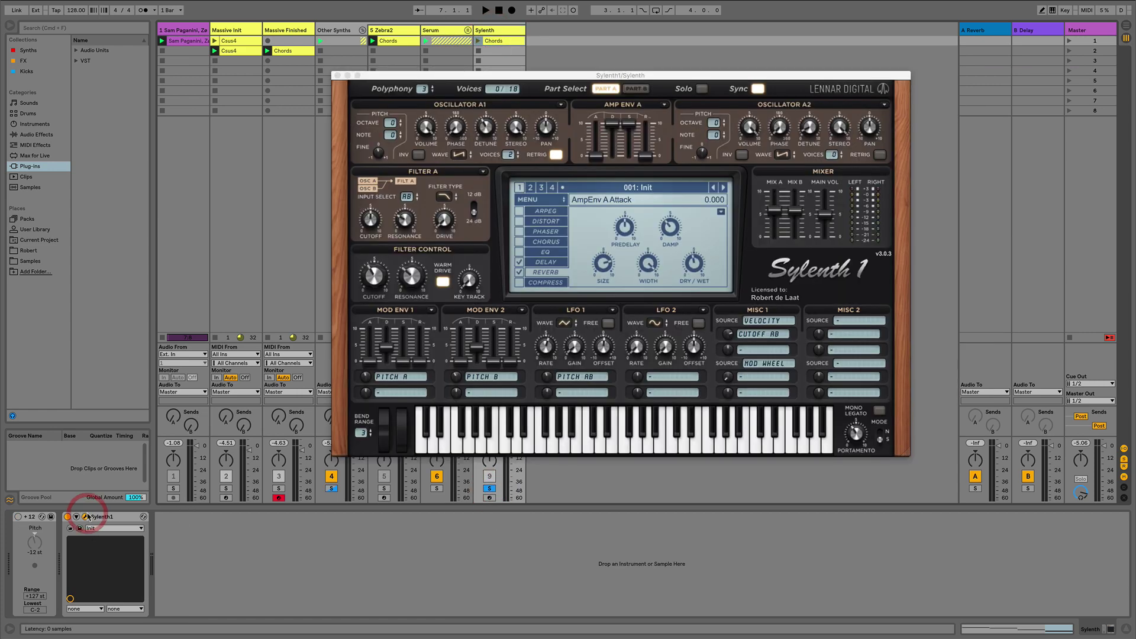
drag(556, 71, 595, 56)
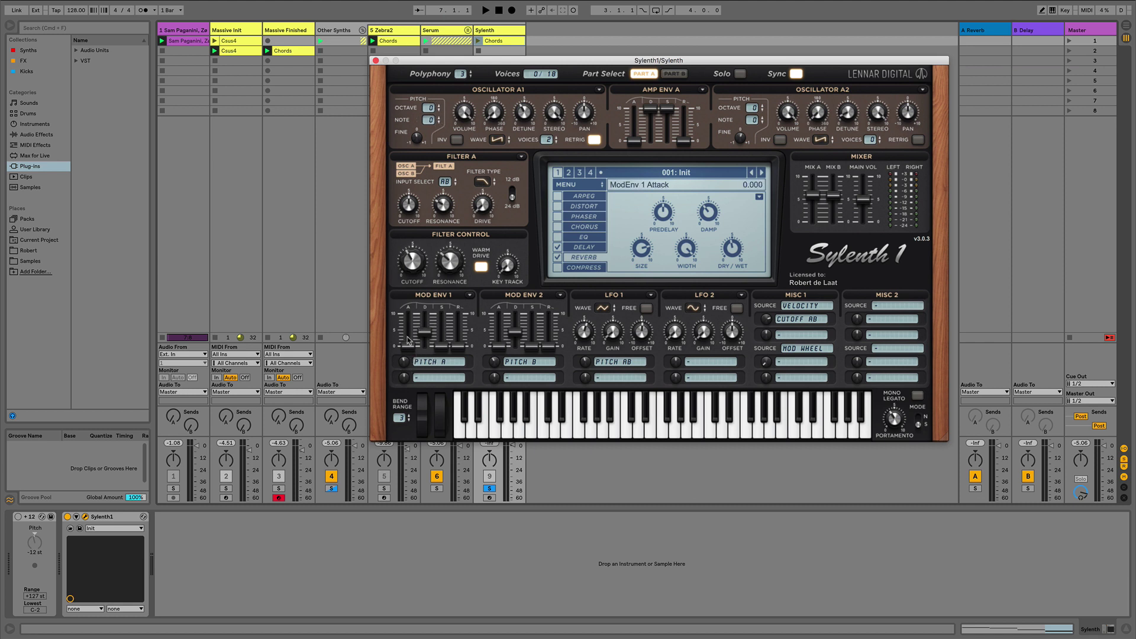
- Confirm Mod Env 1 targets Pitch A, then switch Sylenth1 to editing Part B
click(430, 363)
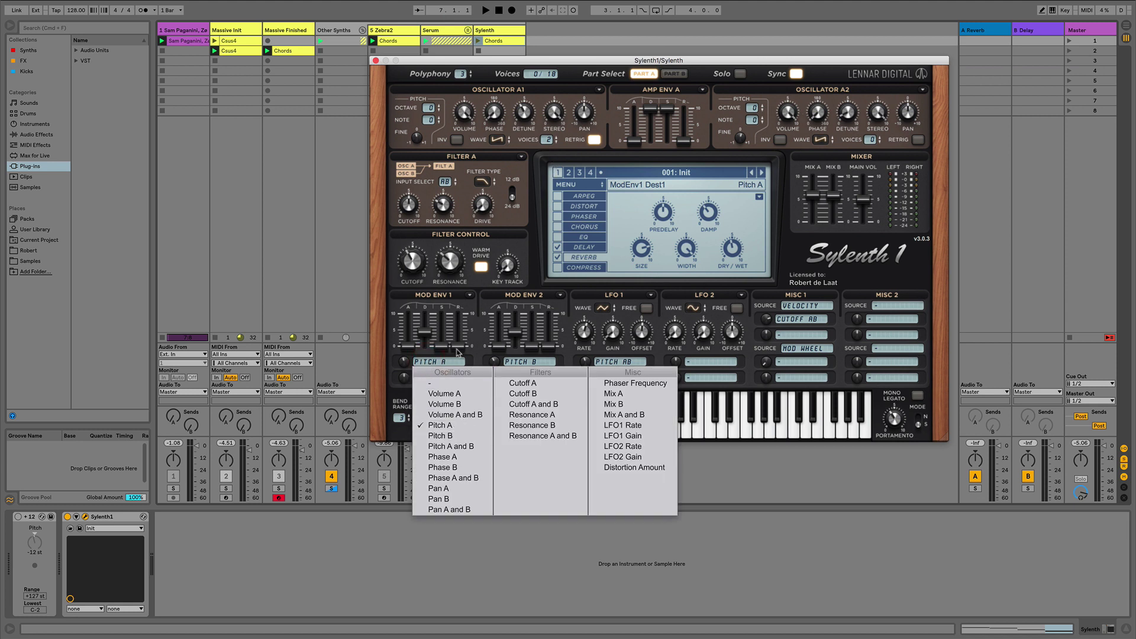
click(396, 374)
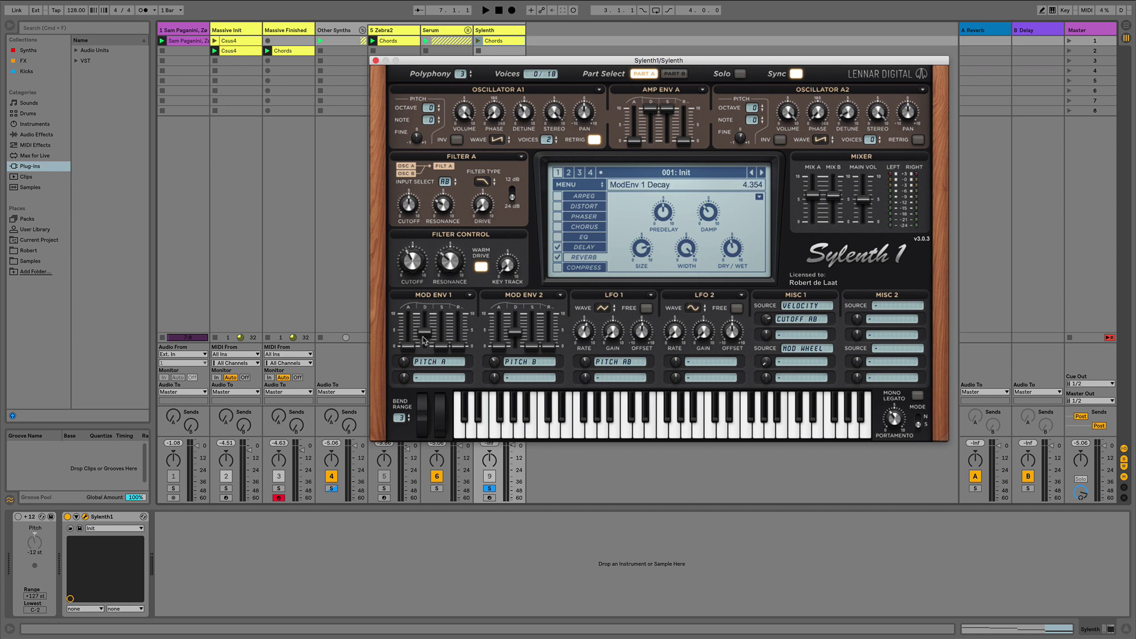
click(676, 74)
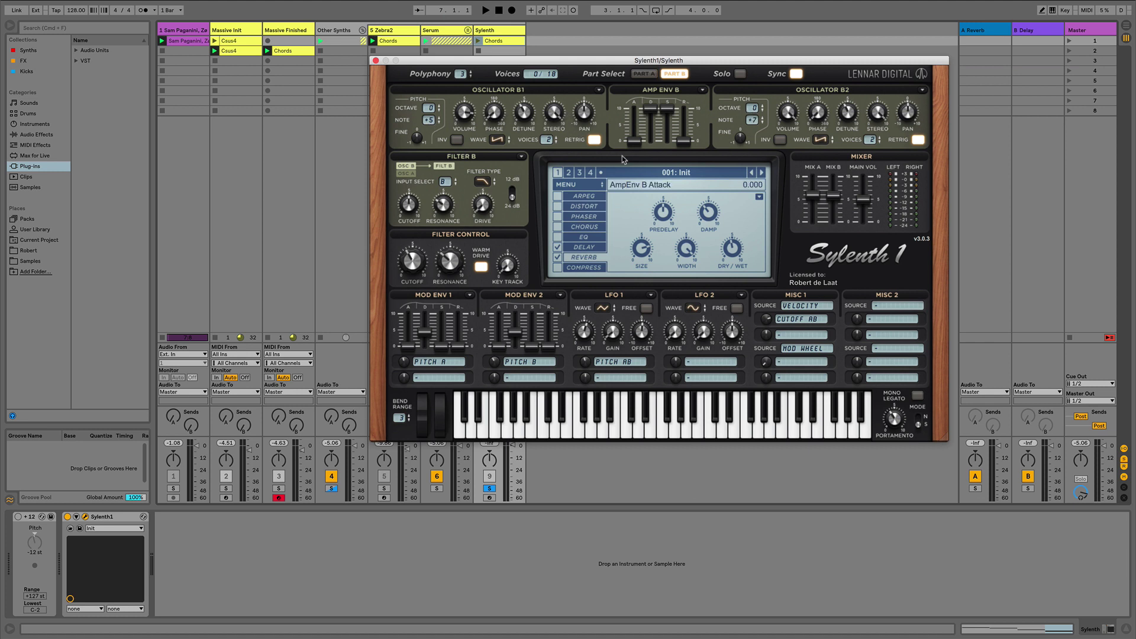
- Page Sylenth1's effect display back to the reverb and start the Sylenth Chords clip playing
click(586, 247)
click(584, 257)
drag(544, 62, 713, 17)
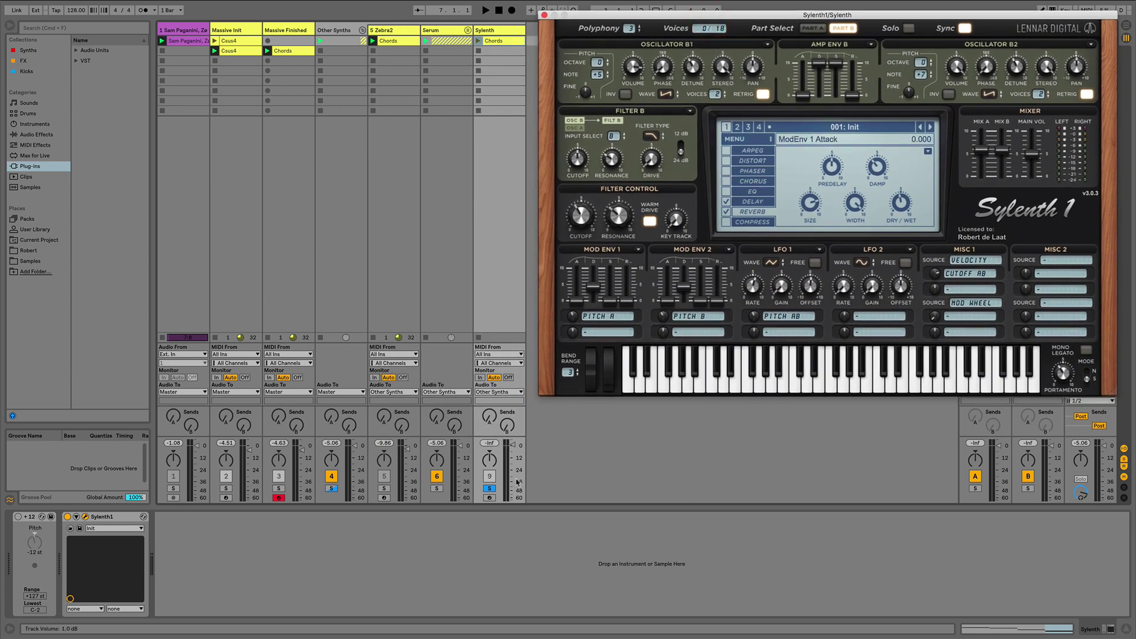
key(space)
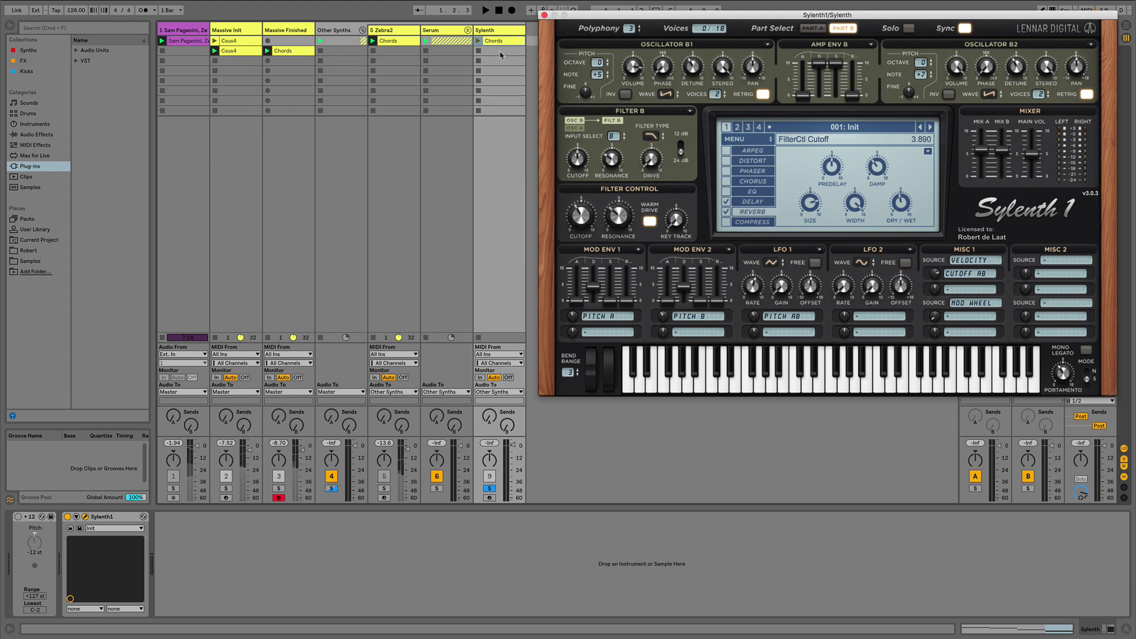
click(478, 40)
- Turn part B's LFO 1 Gain down to 0.000 and close Sylenth1
click(781, 275)
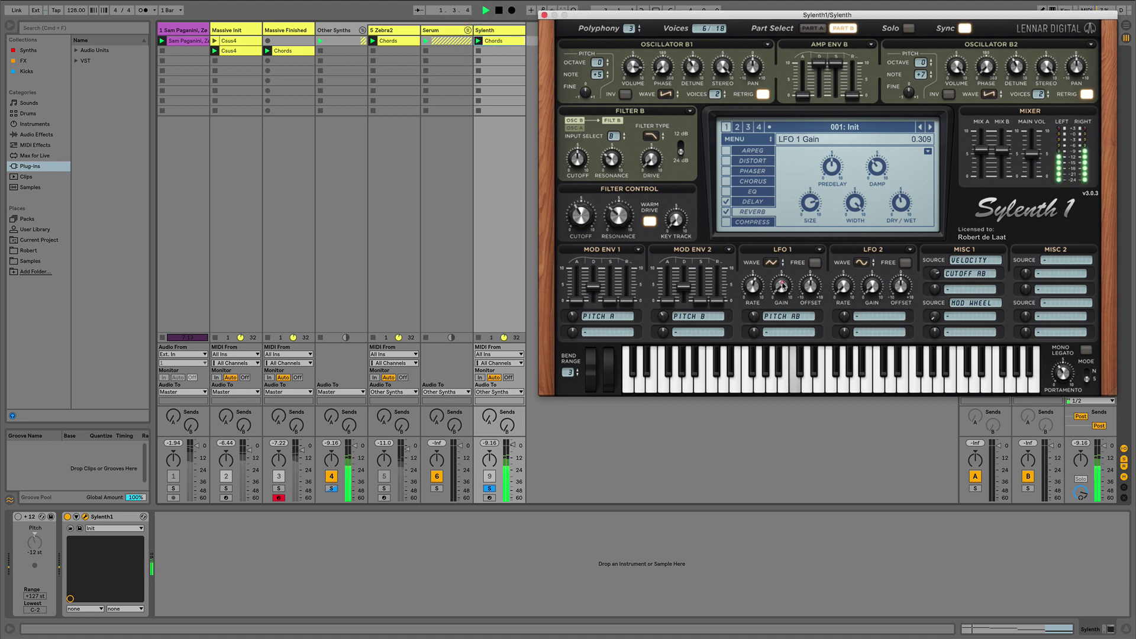
drag(781, 275, 784, 311)
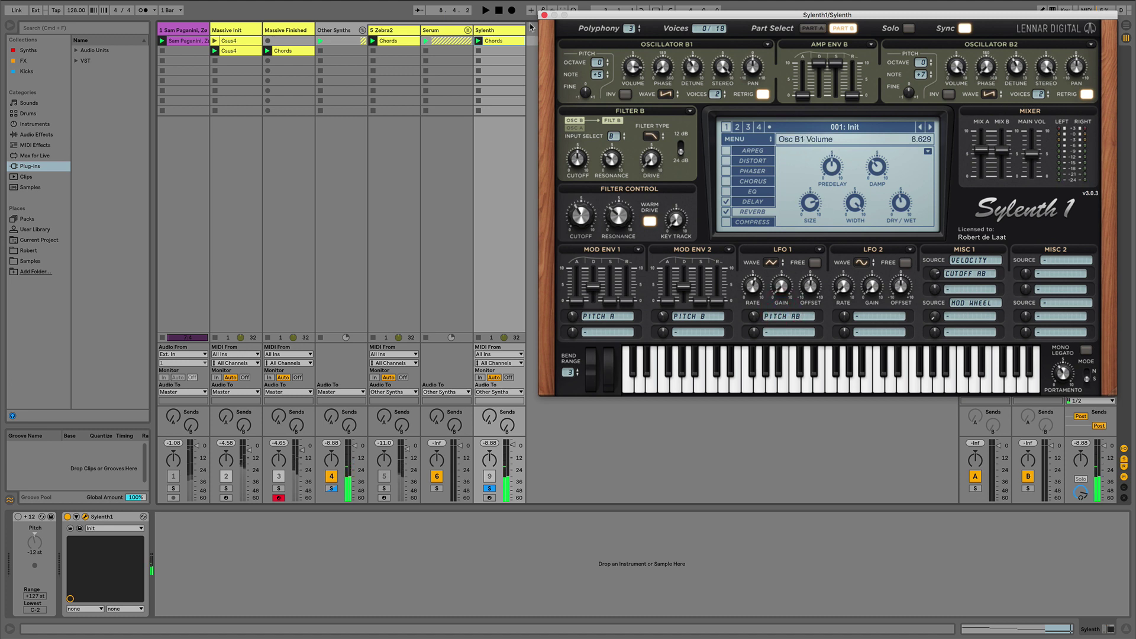
click(544, 14)
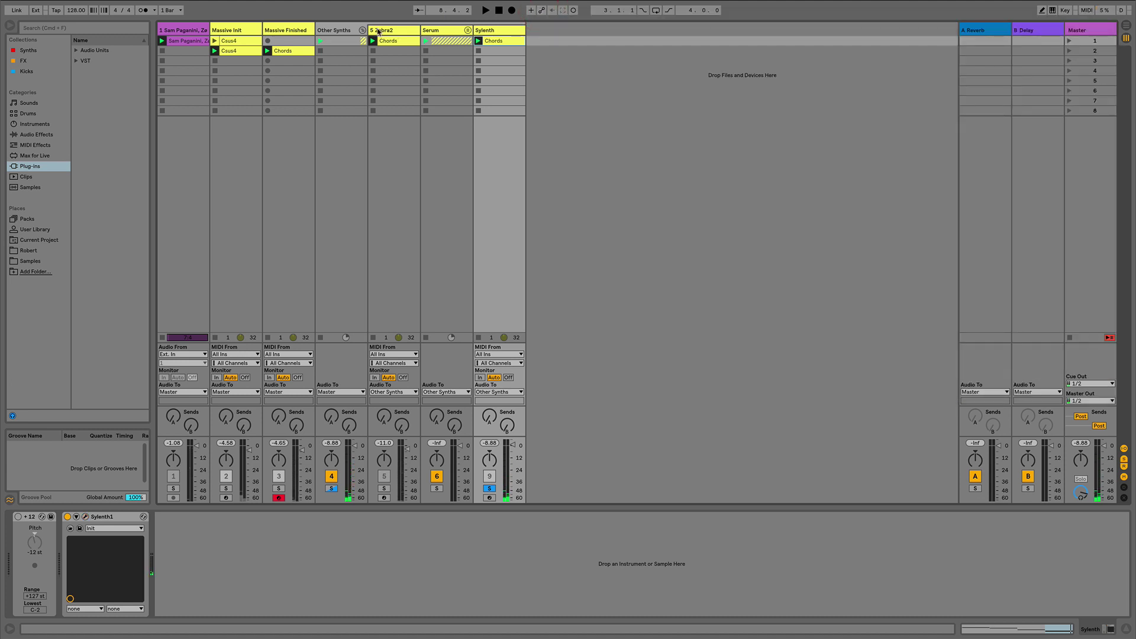
- Fold Other Synths, solo and play Massive Finished, close Massive, then unfold the group
click(357, 31)
click(362, 30)
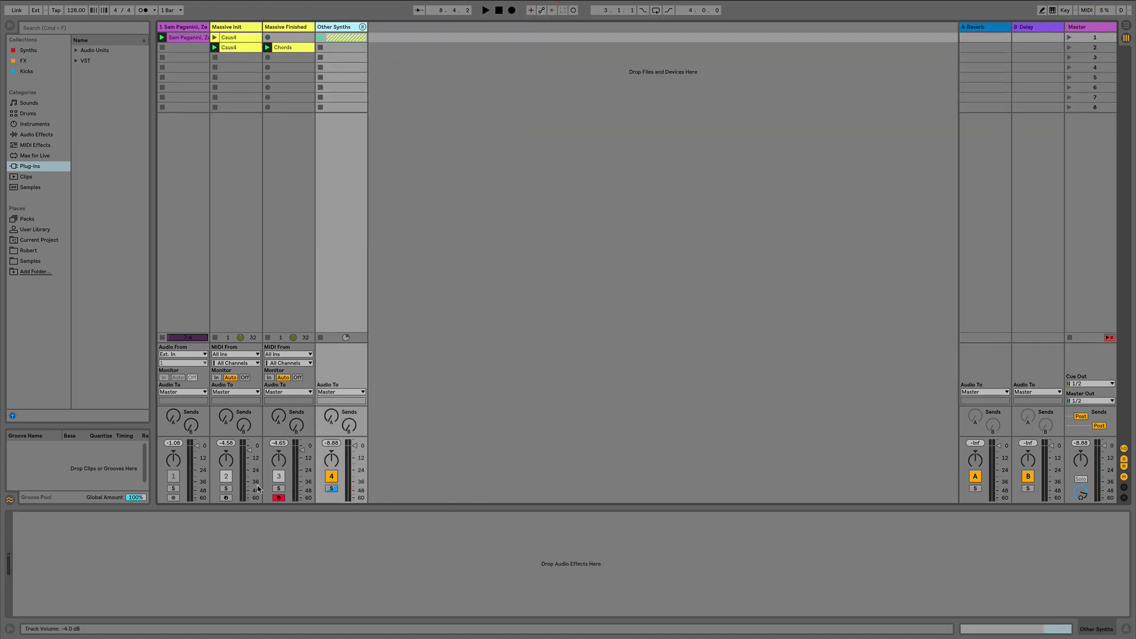
click(279, 488)
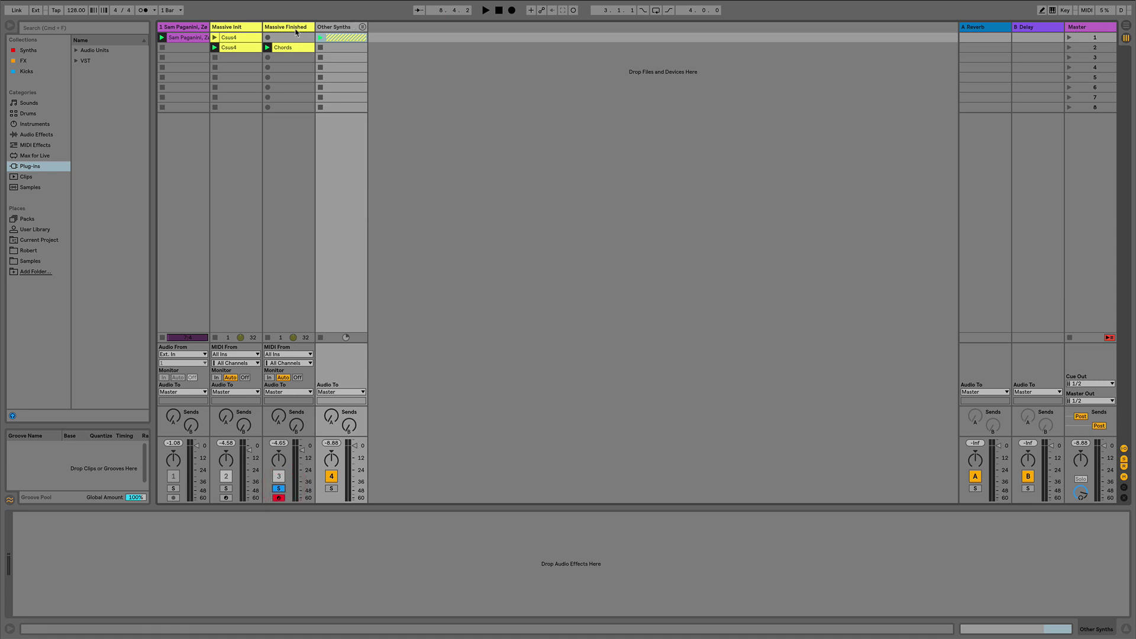
click(296, 31)
key(space)
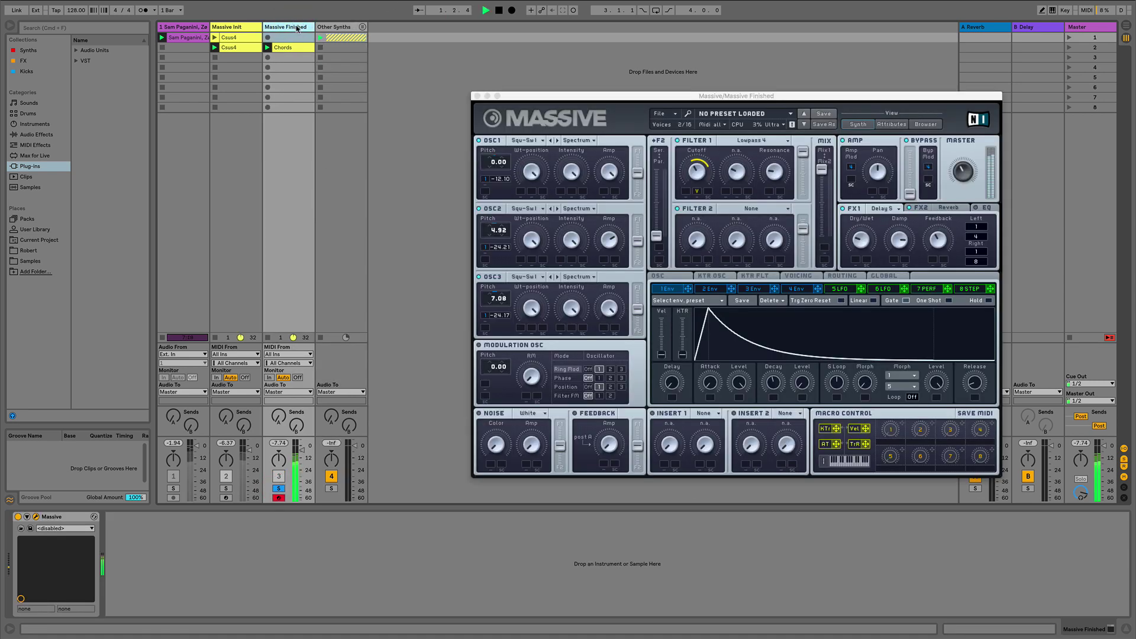
click(475, 96)
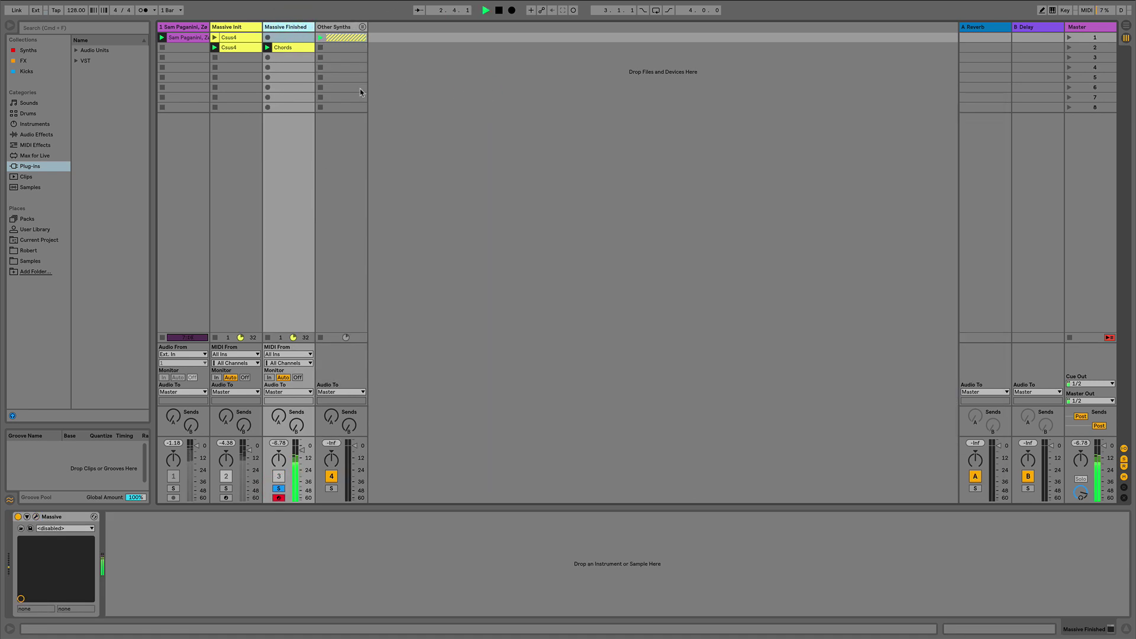
click(362, 27)
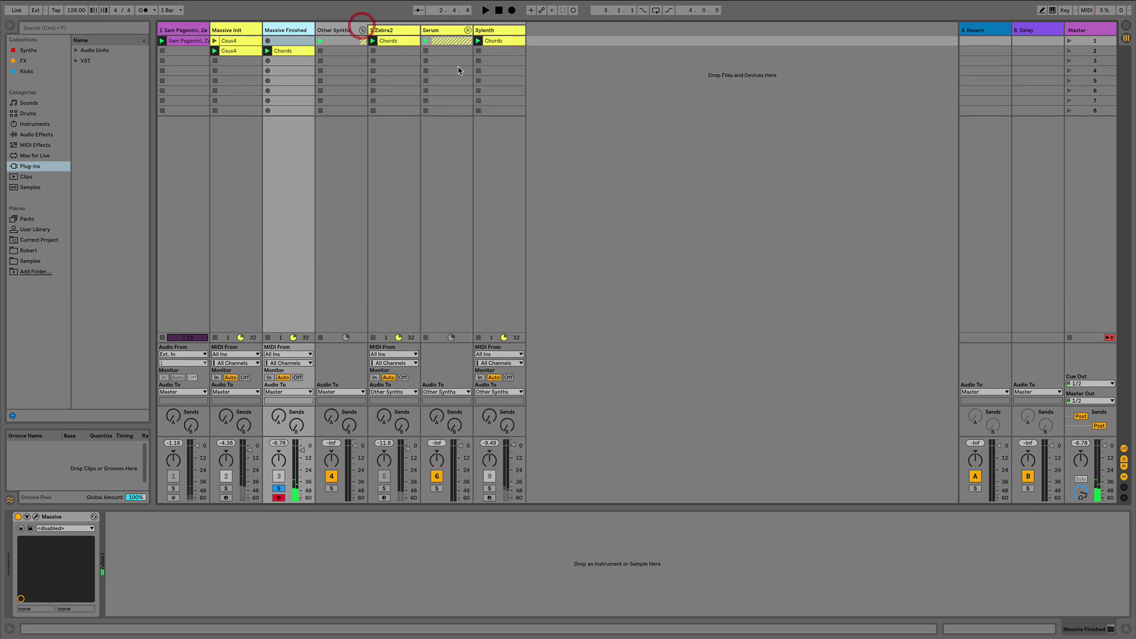